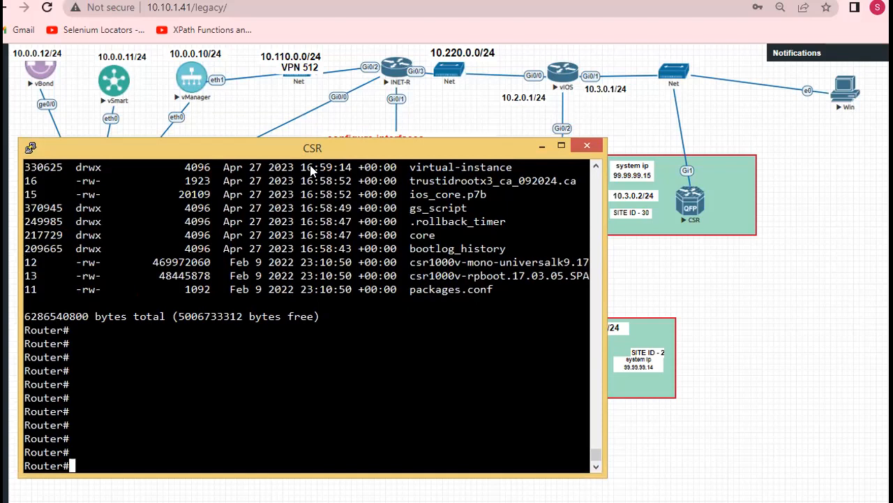
drag(313, 148, 324, 227)
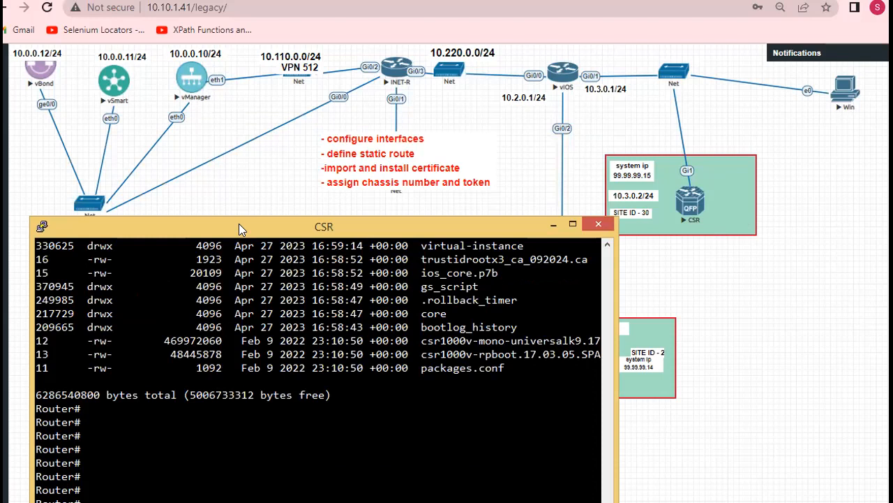
drag(238, 225, 218, 154)
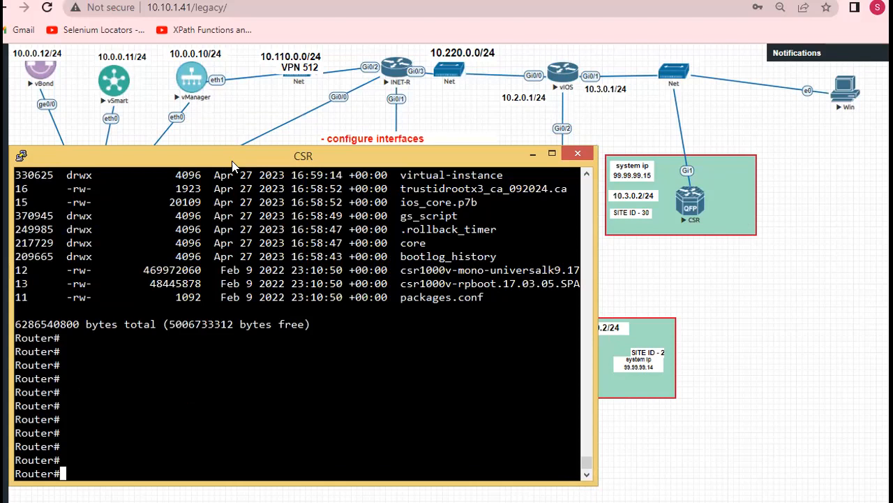
drag(233, 161, 318, 213)
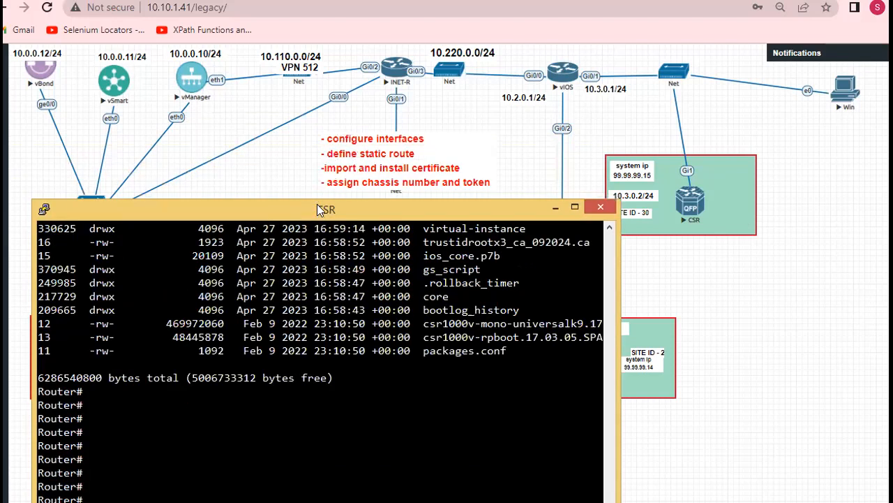
drag(318, 204, 305, 126)
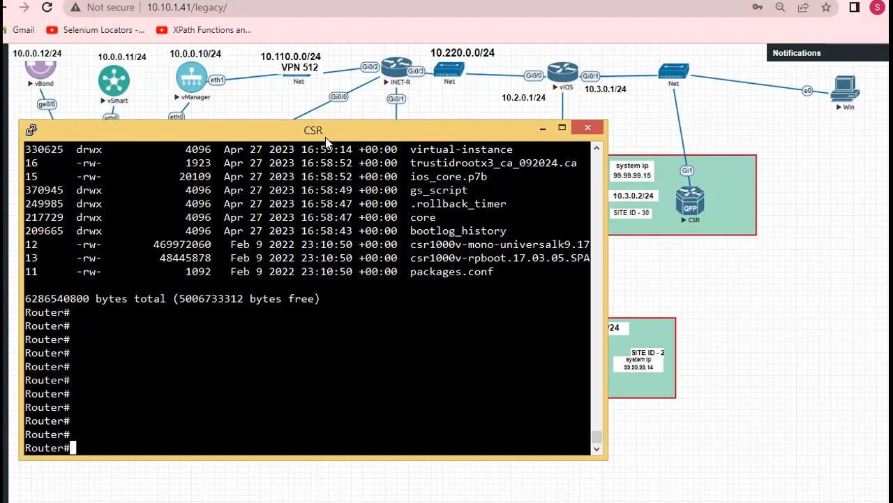
drag(325, 136, 314, 137)
scroll(253, 309, up, 5)
scroll(252, 309, down, 10)
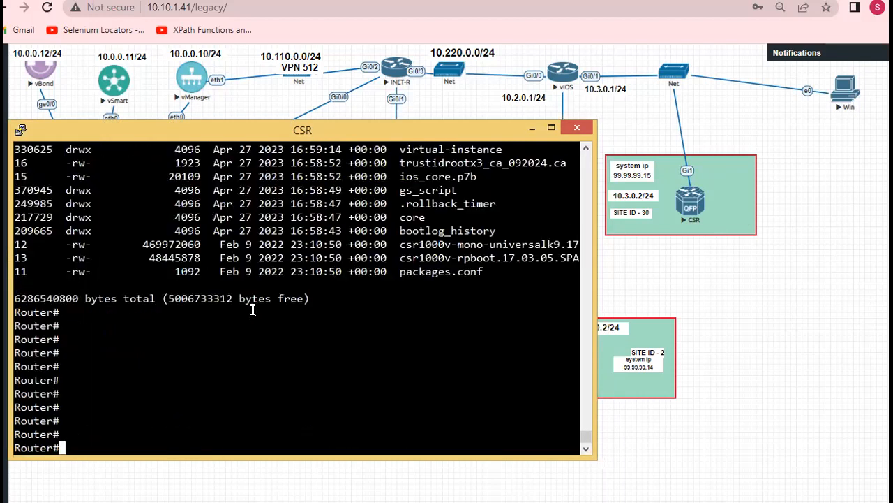
Check the CSR router's operating mode by running "show ver | i mode"
key(Return)
key(Return)
key(Return)
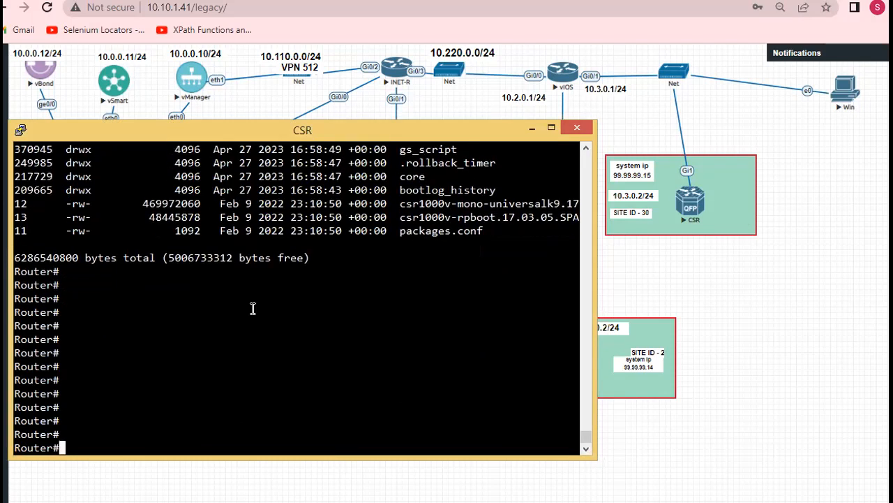
text(show ver |)
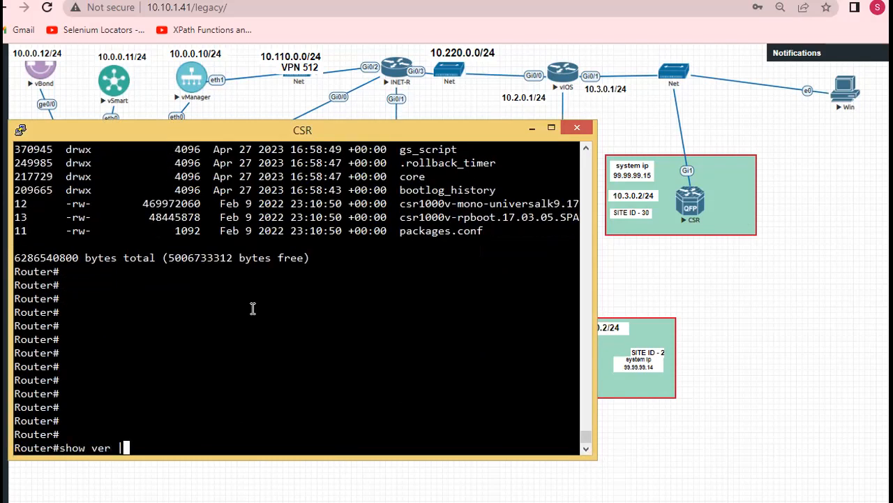
text( i mode)
key(Return)
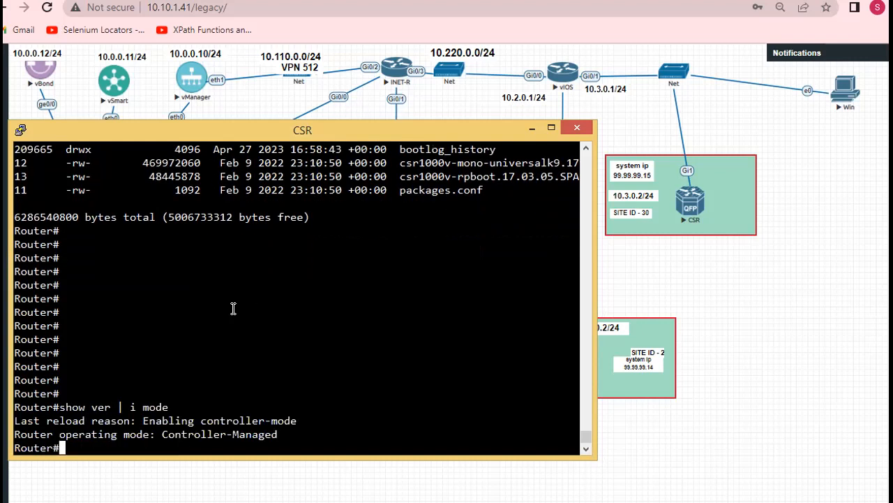
drag(71, 407, 197, 411)
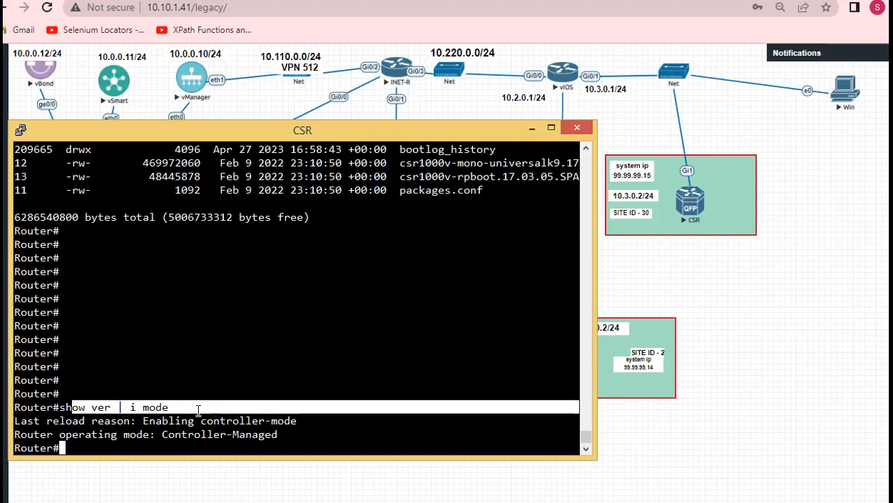
click(134, 407)
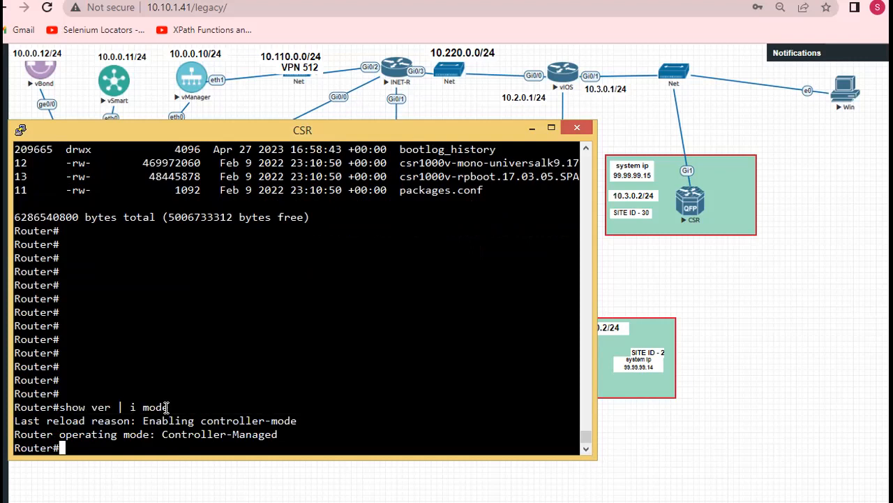
drag(17, 434, 274, 435)
click(179, 426)
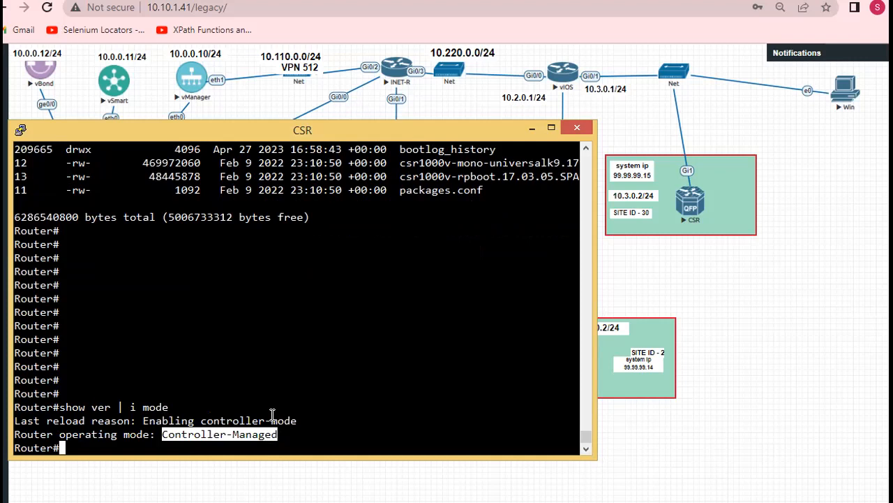
click(273, 415)
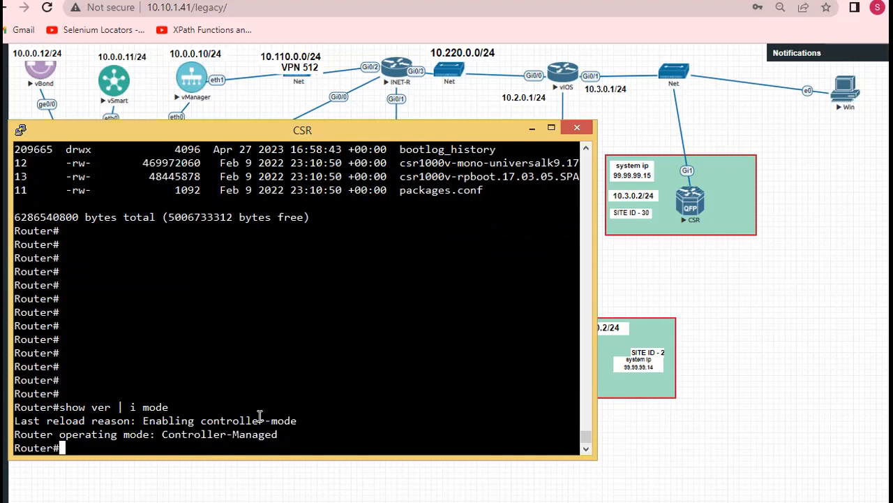
key(Return)
key(Return)
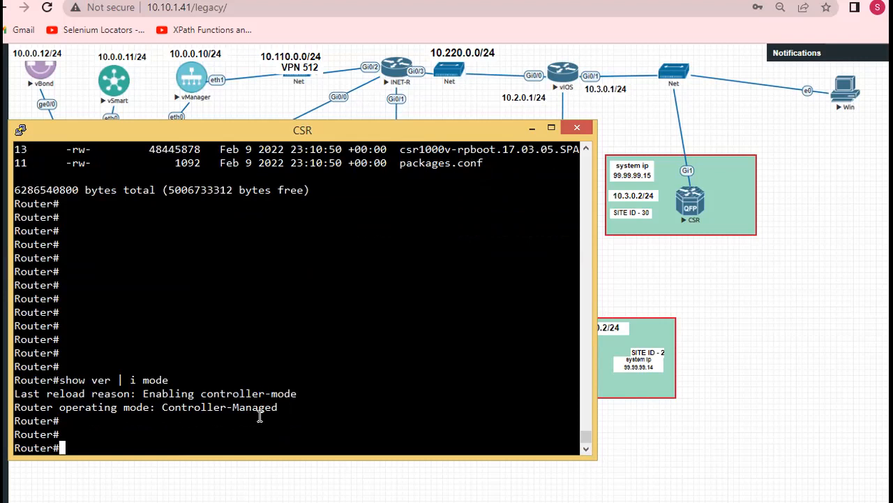
Look up the available options of the "controller-mode disable" command, leaving it unexecuted and clearing the prompt
drag(163, 407, 278, 399)
click(277, 399)
text(con)
key(Tab)
text(tr)
key(Tab)
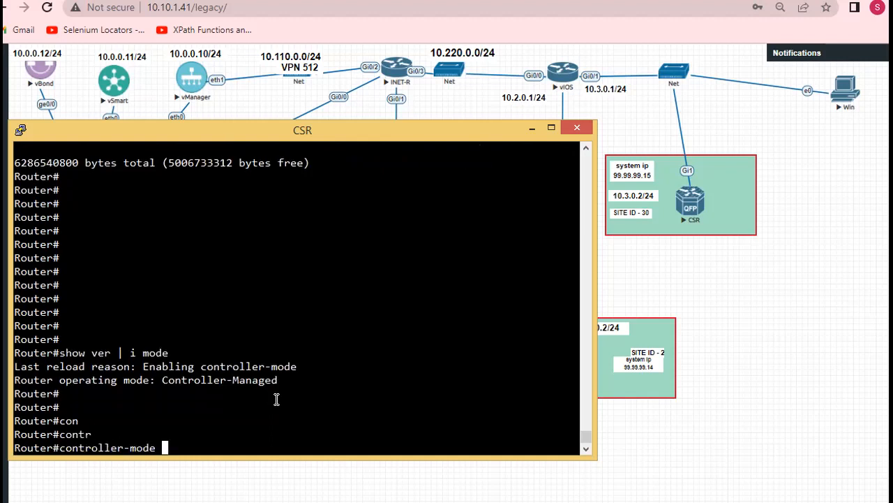
text(dis)
key(Tab)
text(?)
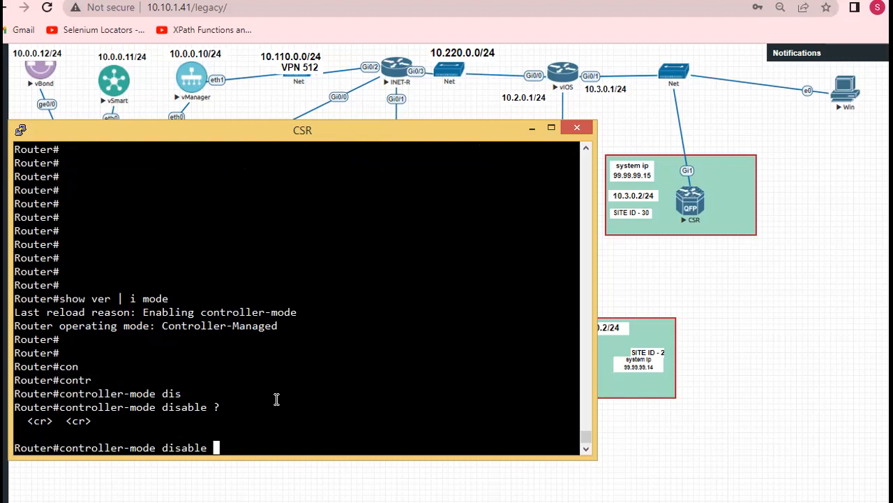
key(BackSpace)
key(BackSpace)
key(BackSpace)
key(BackSpace)
key(BackSpace)
key(BackSpace)
key(BackSpace)
key(BackSpace)
key(BackSpace)
key(BackSpace)
key(BackSpace)
key(BackSpace)
key(BackSpace)
key(BackSpace)
key(BackSpace)
key(BackSpace)
key(BackSpace)
key(BackSpace)
key(BackSpace)
key(BackSpace)
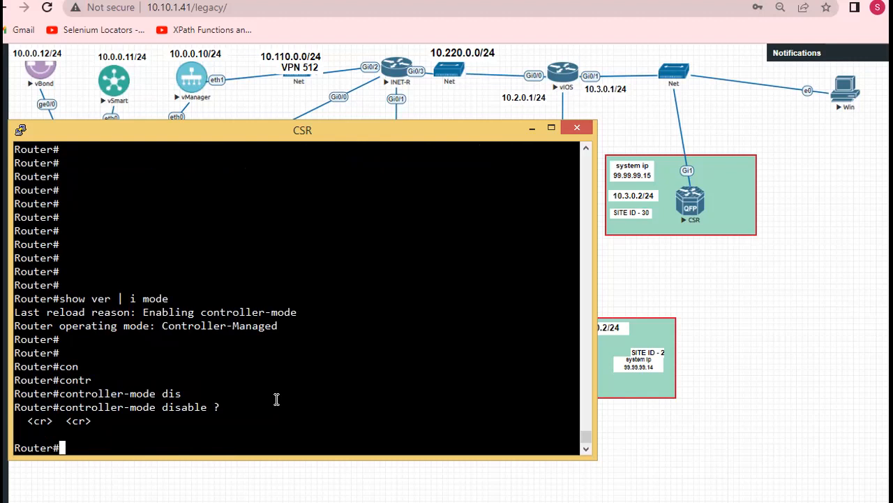
Compose the "controller-mode enable" command at the router prompt and erase it without running it
text(con)
key(Tab)
text(tr)
key(Tab)
text(en)
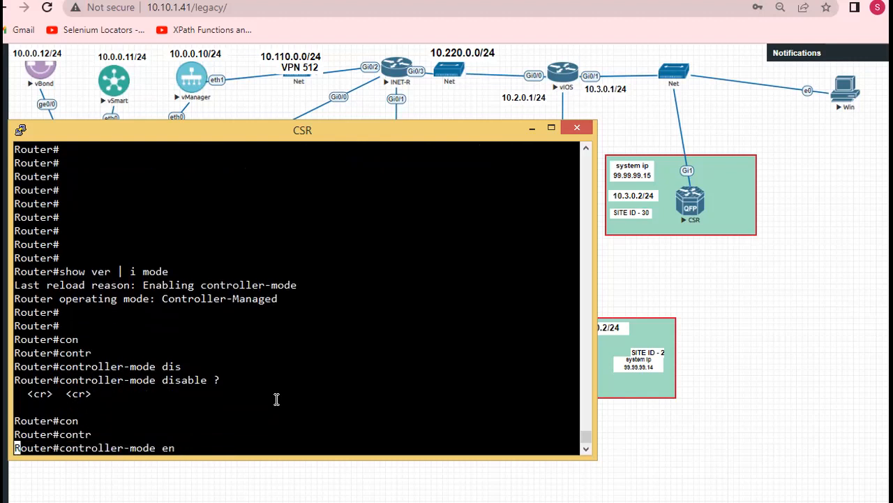
key(Tab)
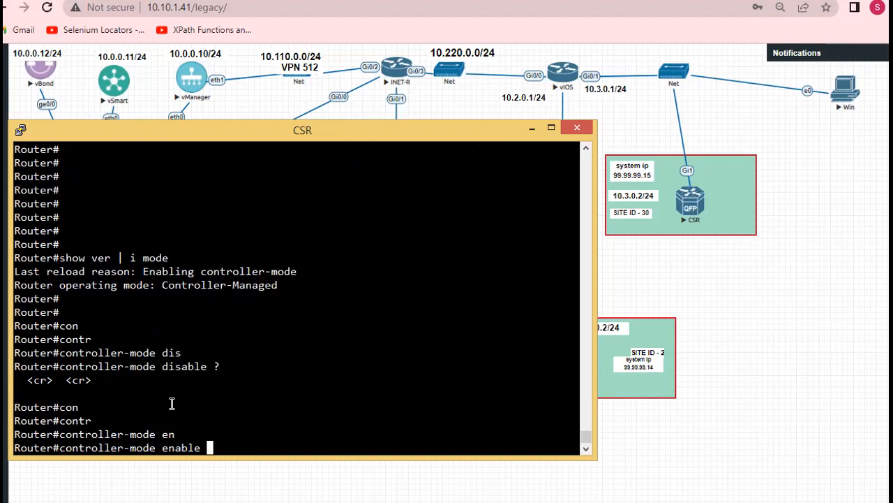
drag(67, 444, 221, 445)
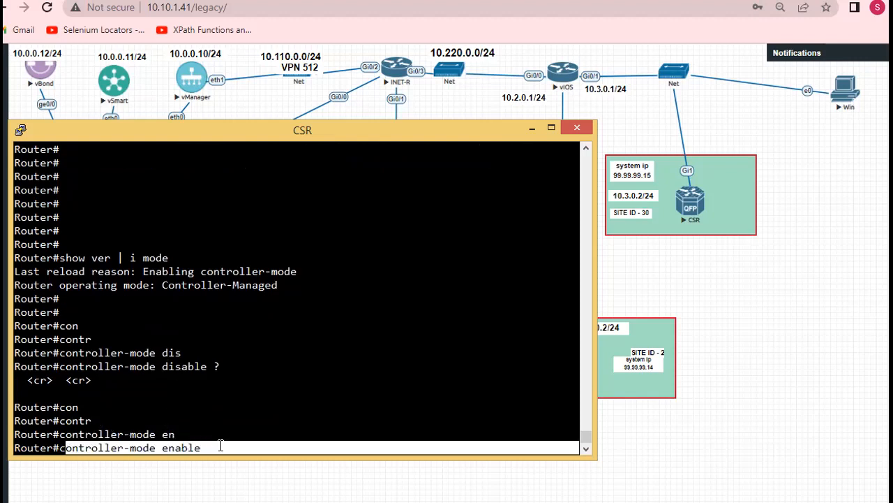
click(222, 437)
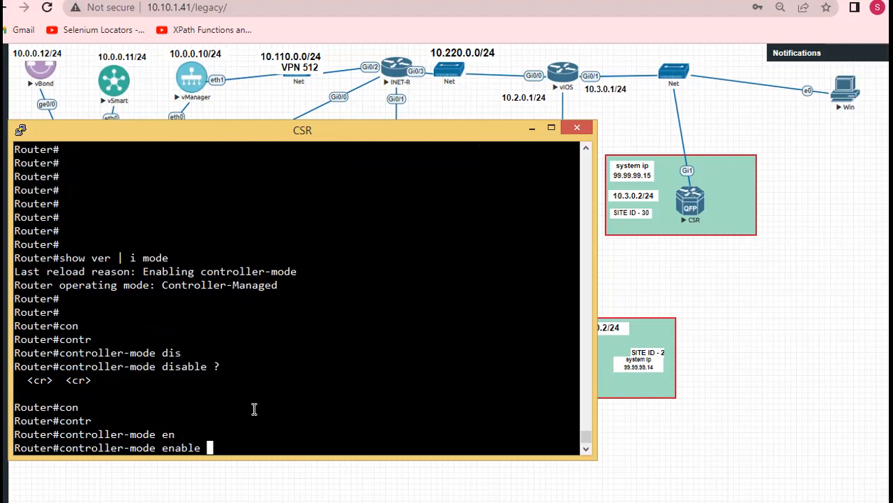
key(BackSpace)
key(BackSpace)
key(BackSpace)
key(BackSpace)
key(BackSpace)
key(BackSpace)
key(BackSpace)
key(BackSpace)
key(BackSpace)
key(BackSpace)
key(BackSpace)
key(BackSpace)
key(BackSpace)
key(BackSpace)
key(BackSpace)
key(BackSpace)
key(BackSpace)
key(BackSpace)
key(BackSpace)
key(BackSpace)
key(BackSpace)
key(BackSpace)
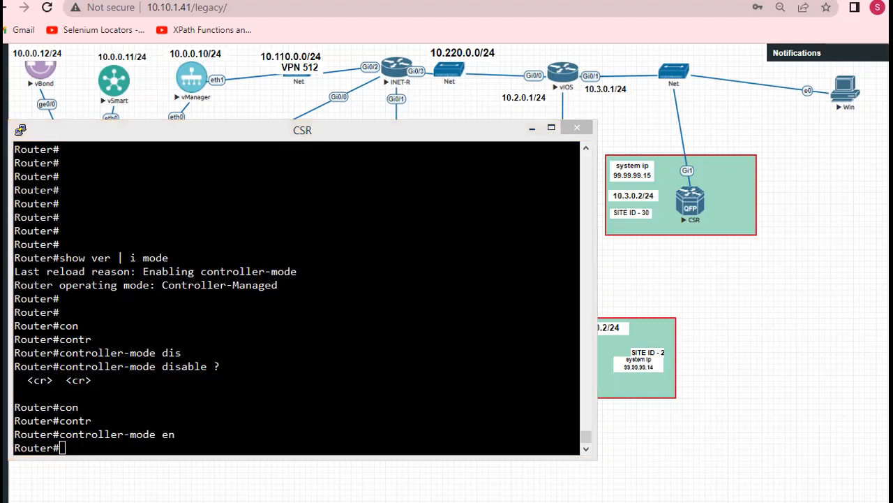
Enter the router's configuration mode with "config-transaction"
click(247, 288)
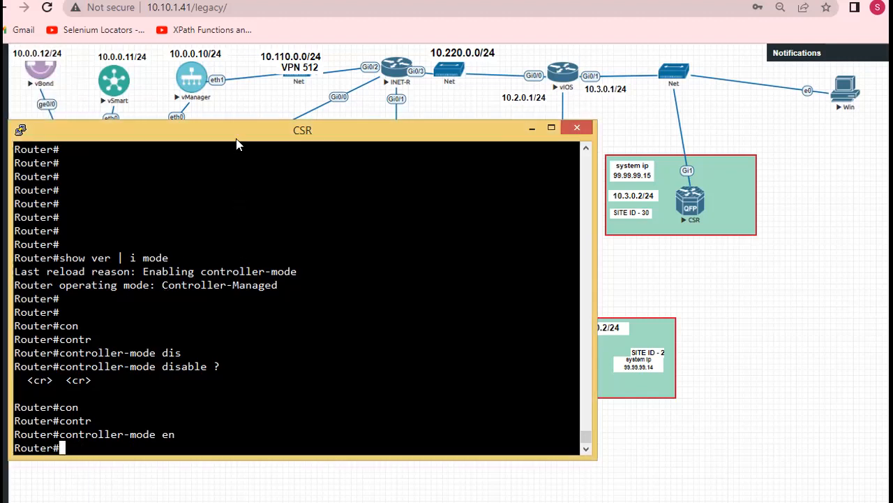
drag(234, 129, 238, 152)
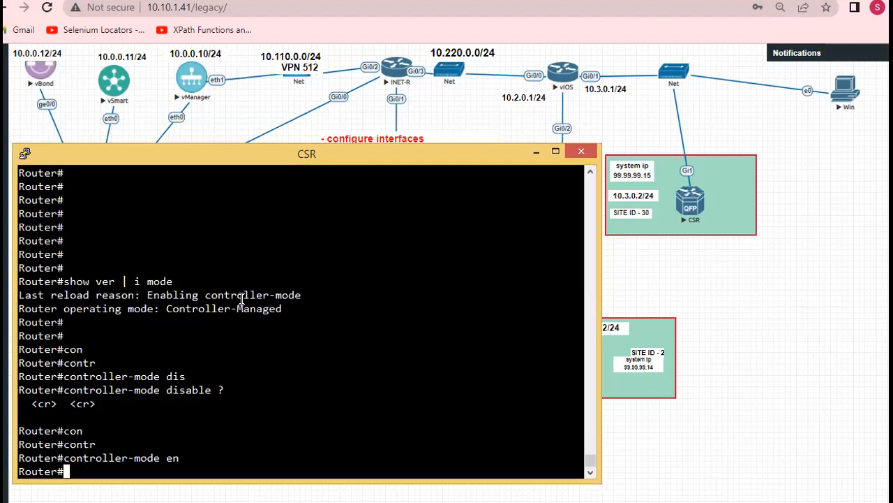
text(config)
key(Tab)
text(-)
key(Tab)
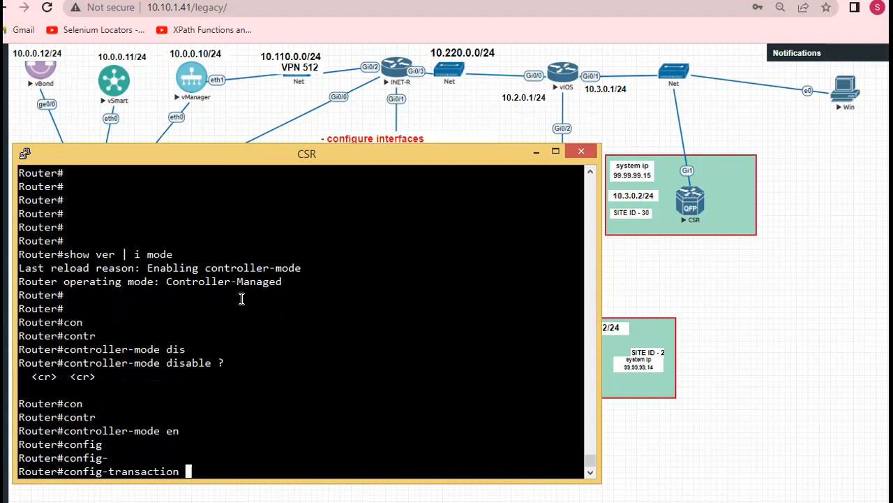
key(Return)
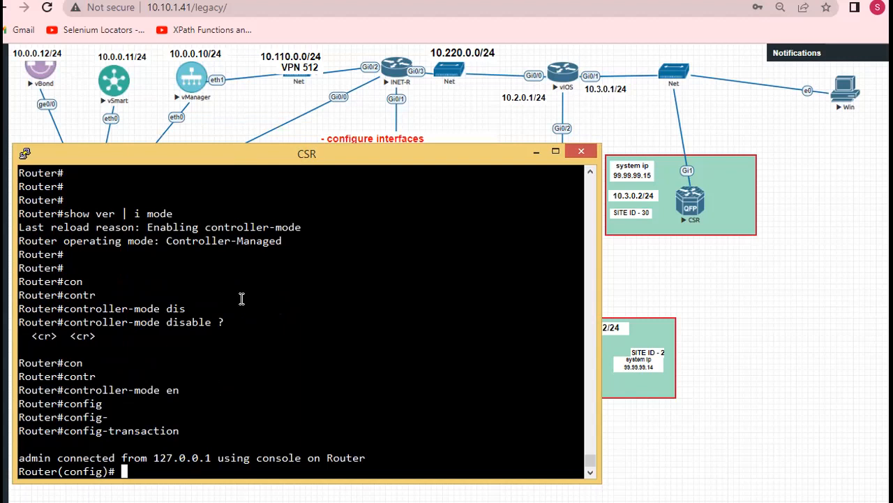
key(Return)
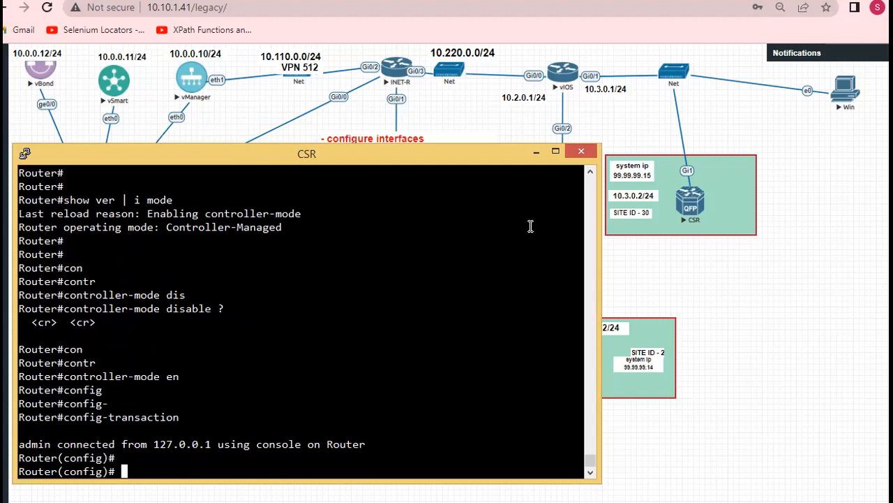
Move the 10.3.0.2/24 label beside the Gi1 interface of the SITE ID - 30 CSR in the topology and return to the CSR console
click(703, 296)
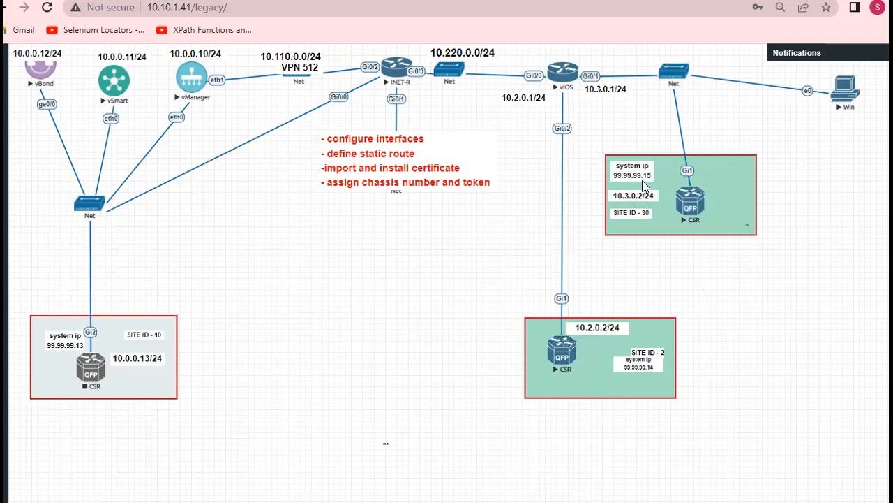
drag(636, 194, 727, 174)
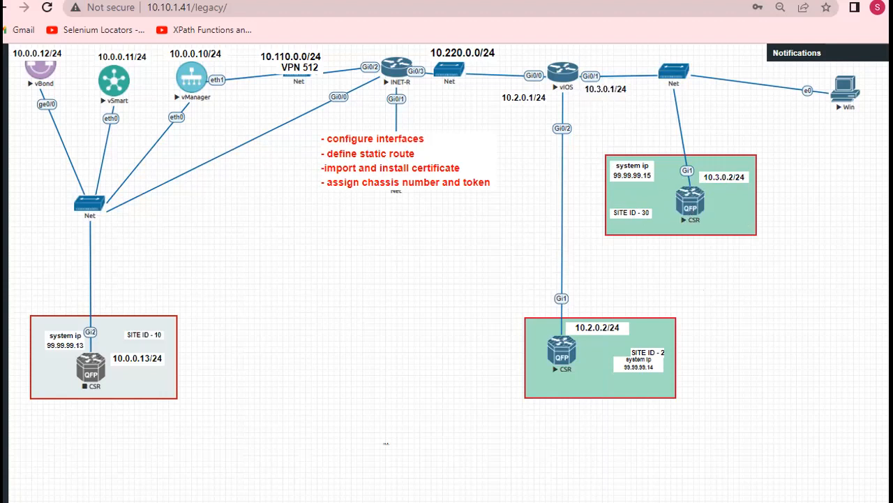
key(alt+Tab)
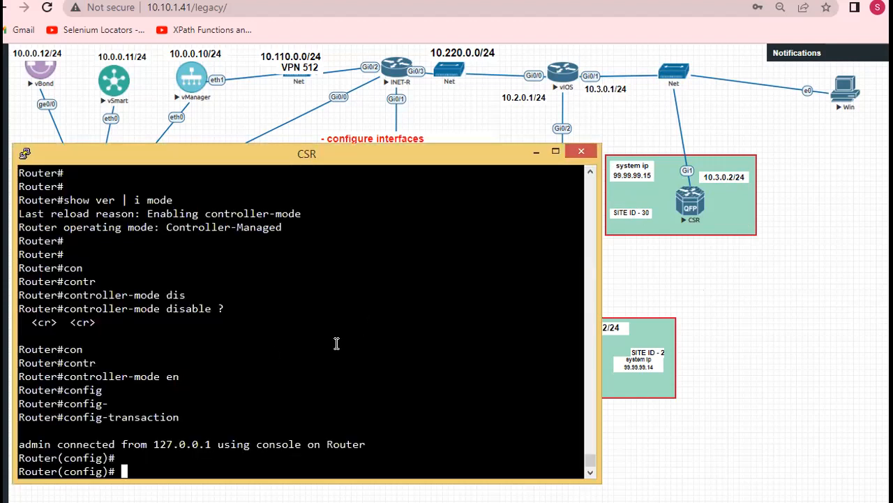
Discard the partial interface command and leave configuration mode with "exit"
text(exit)
key(Return)
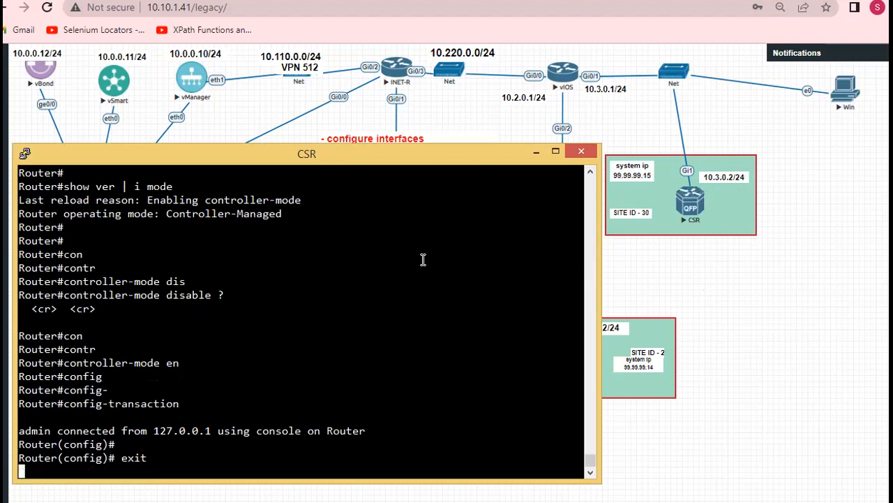
Display the interface configuration with "show run int gigabitEthernet 1" and examine its interface section
text(show)
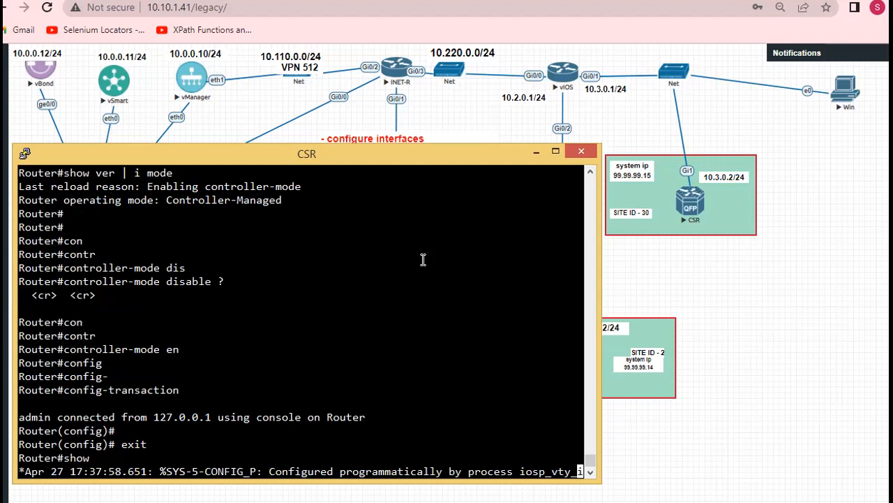
text( run int gigabitEthernet 1)
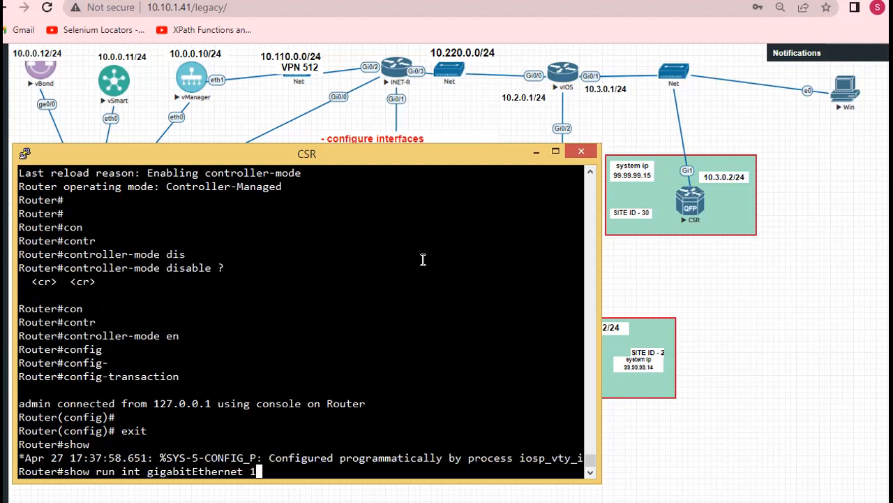
key(Return)
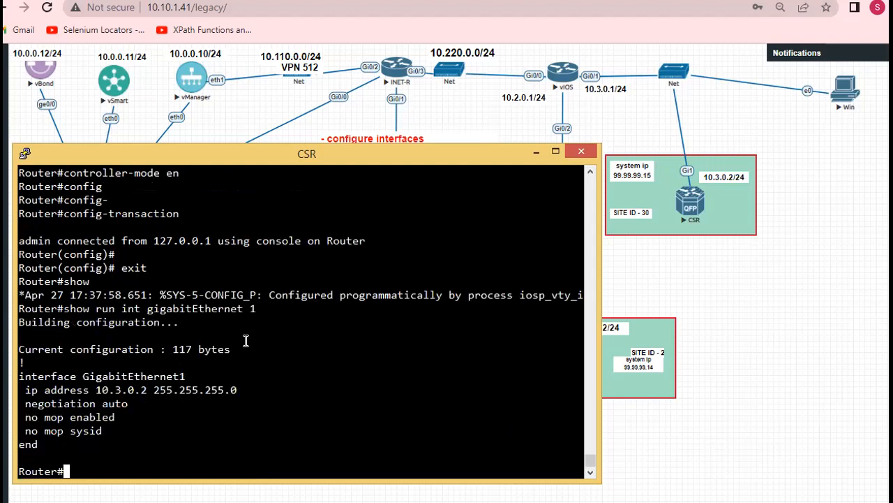
drag(20, 372, 63, 372)
click(63, 371)
List the route entries of the running configuration with "show run | i route"
text(show run | i route)
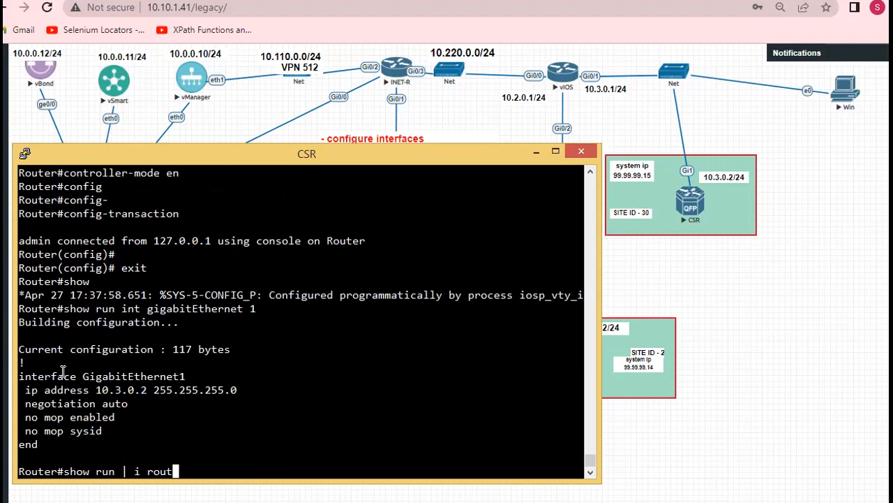
key(Return)
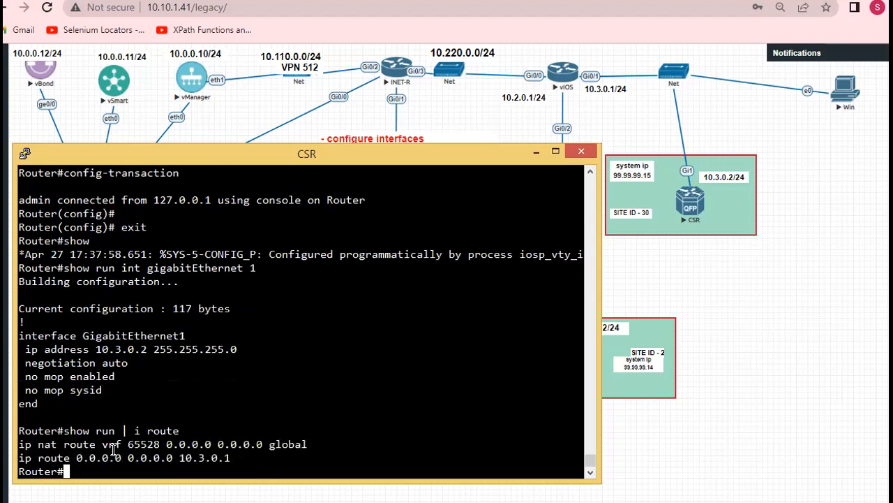
Examine the default static route entry in the output, and ping vManager at 10.0.0.10 to test reachability
drag(19, 457, 238, 459)
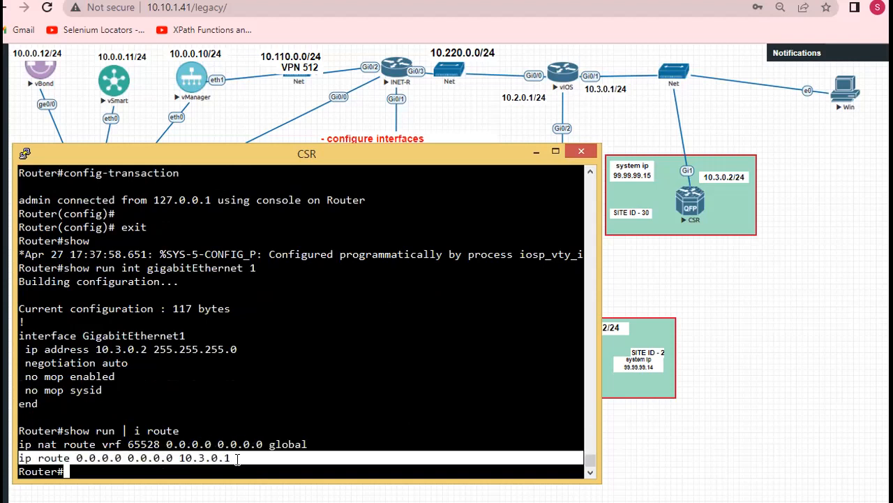
click(237, 458)
key(Return)
key(Return)
key(Return)
key(Return)
key(Return)
key(Return)
key(Return)
key(Return)
key(Return)
key(Return)
key(Return)
key(Return)
key(Return)
key(Return)
key(Return)
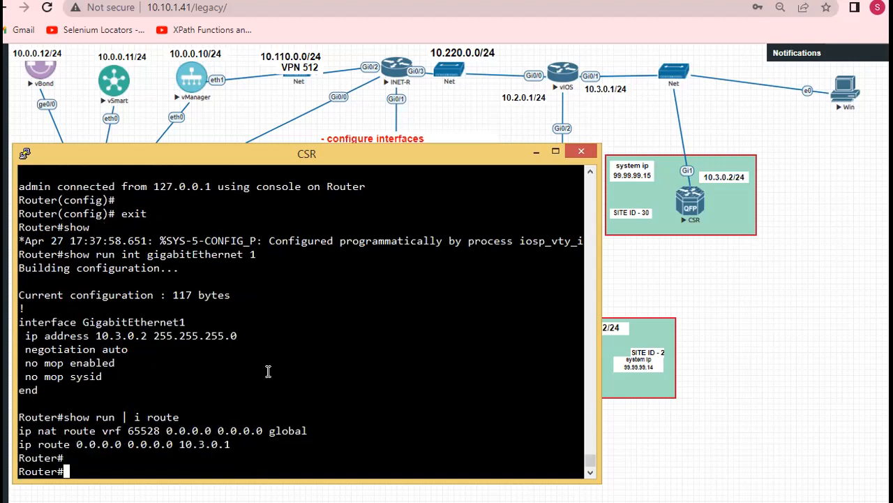
text(ping )
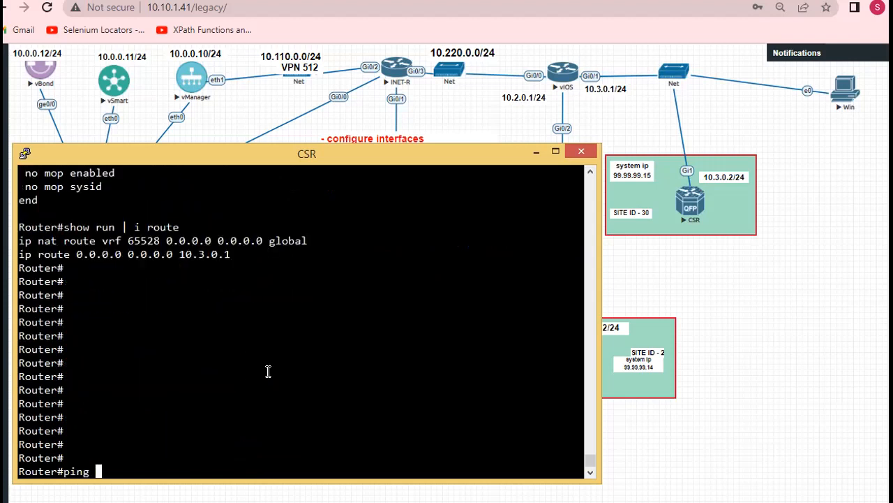
text(10.0.0.10)
key(Return)
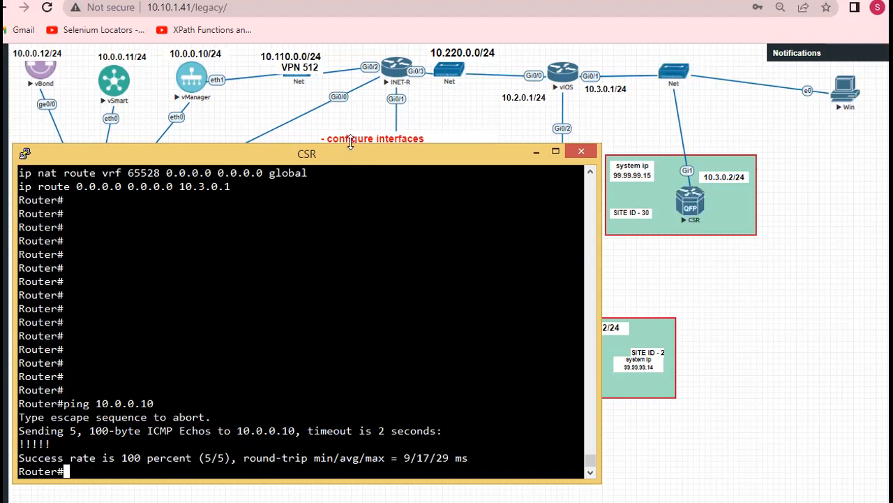
Enter configuration mode on the CSR router with "config-transaction"
mouse_move(351, 143)
mouse_down()
mouse_move(347, 173)
mouse_move(348, 145)
mouse_up()
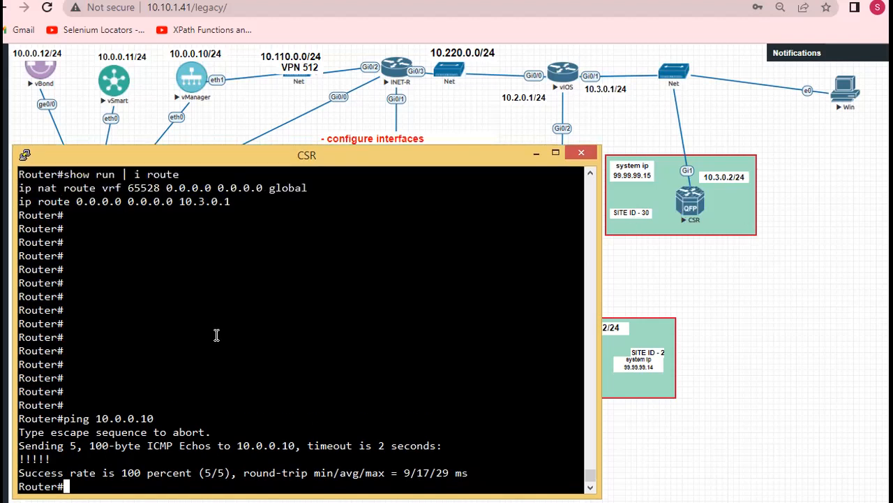
text(configu)
key(Tab)
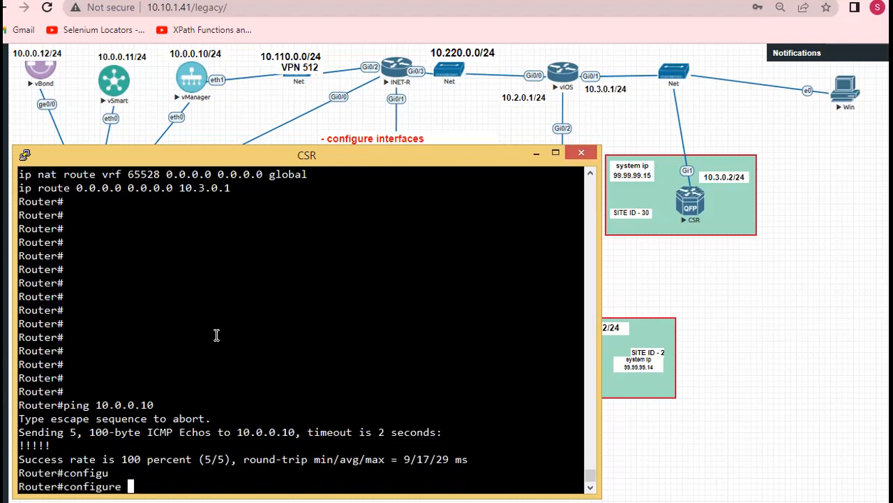
key(BackSpace)
key(BackSpace)
key(BackSpace)
key(BackSpace)
text(-tr)
key(Tab)
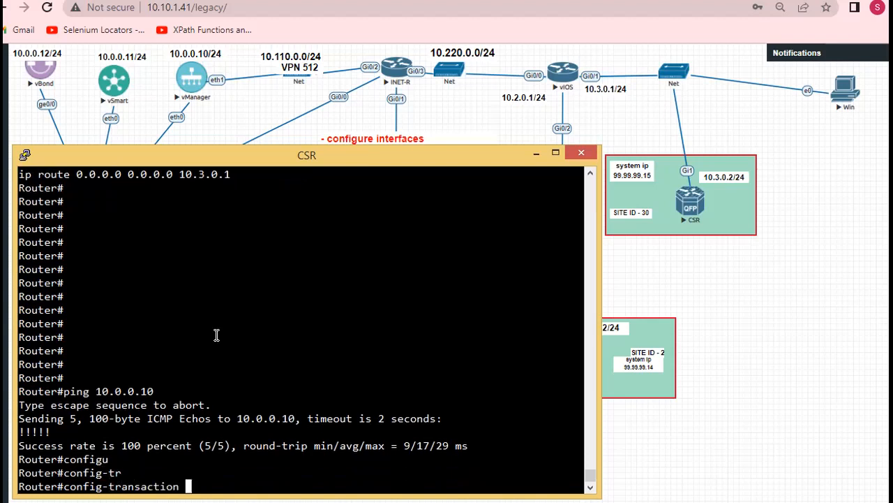
key(Return)
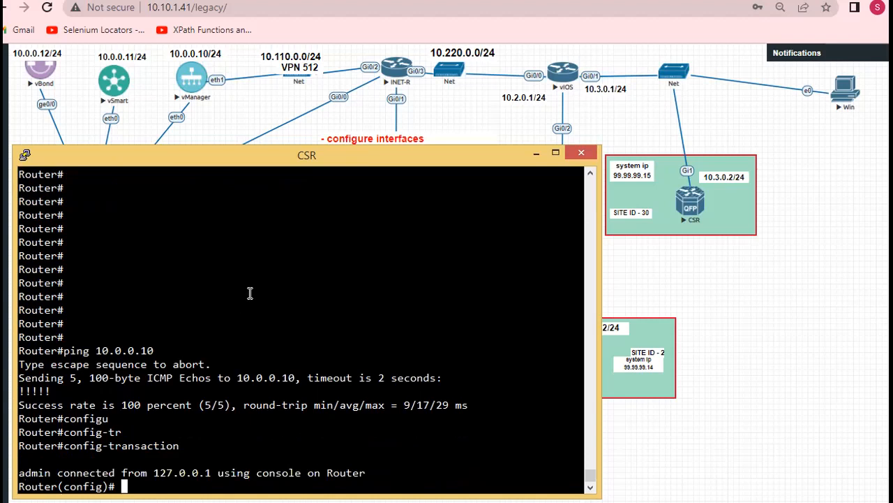
key(Return)
key(Return)
key(Return)
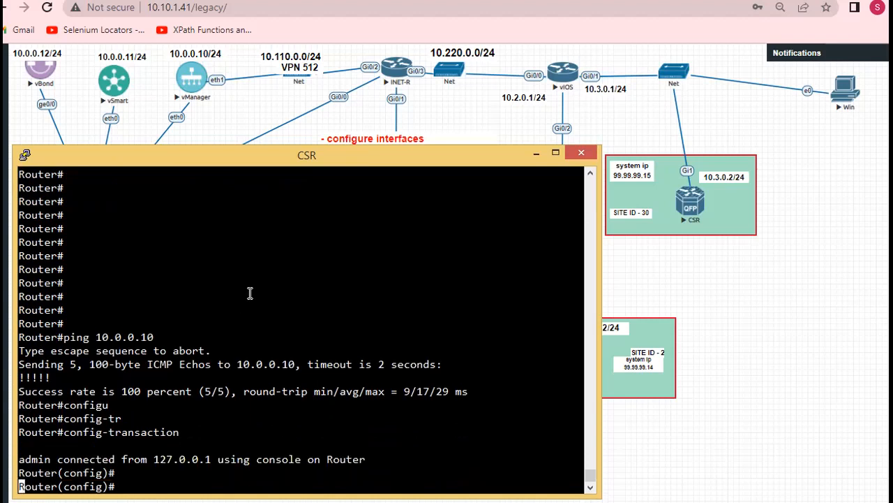
Enter the system configuration section with "system"
text(syst)
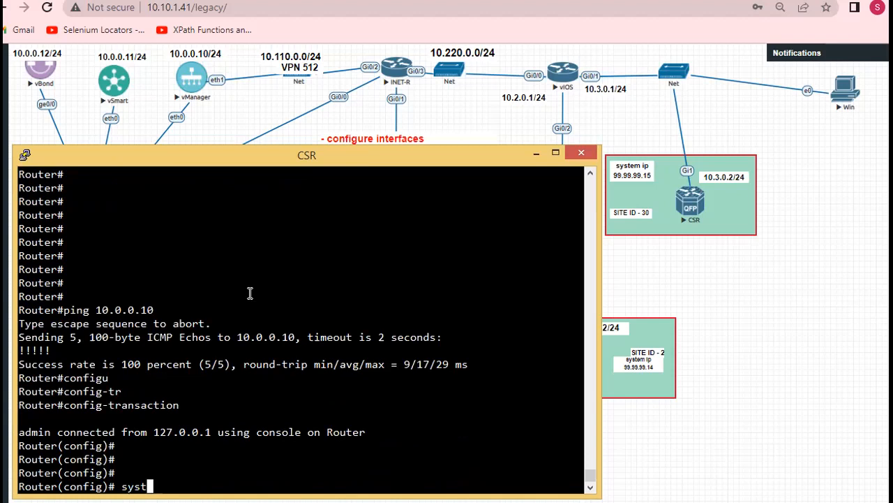
text(em environment)
key(BackSpace)
key(BackSpace)
key(BackSpace)
key(BackSpace)
key(BackSpace)
key(BackSpace)
key(BackSpace)
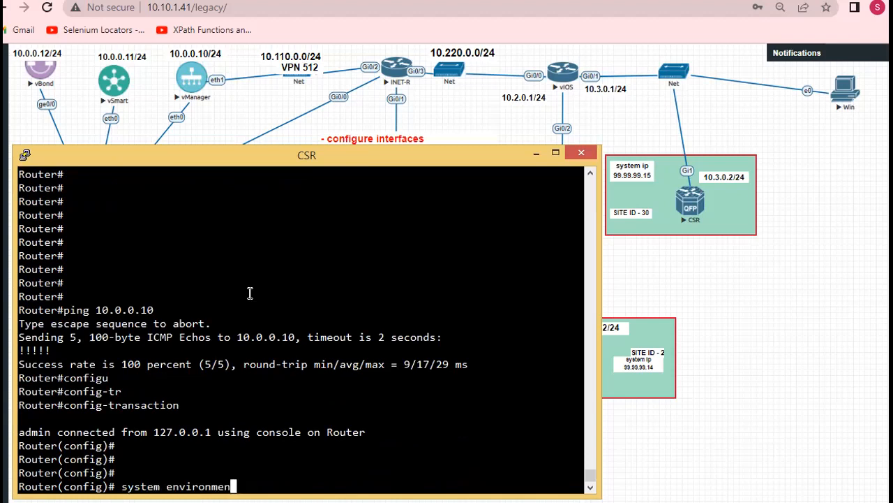
key(BackSpace)
key(BackSpace)
key(BackSpace)
key(BackSpace)
key(BackSpace)
key(Return)
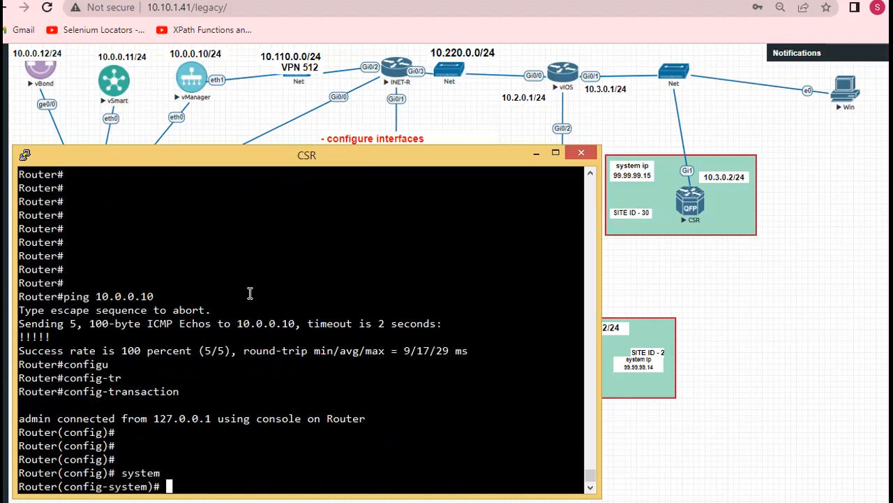
Set the router's system IP to 99.99.99.15 and its site ID to 30
text(system-ip 99)
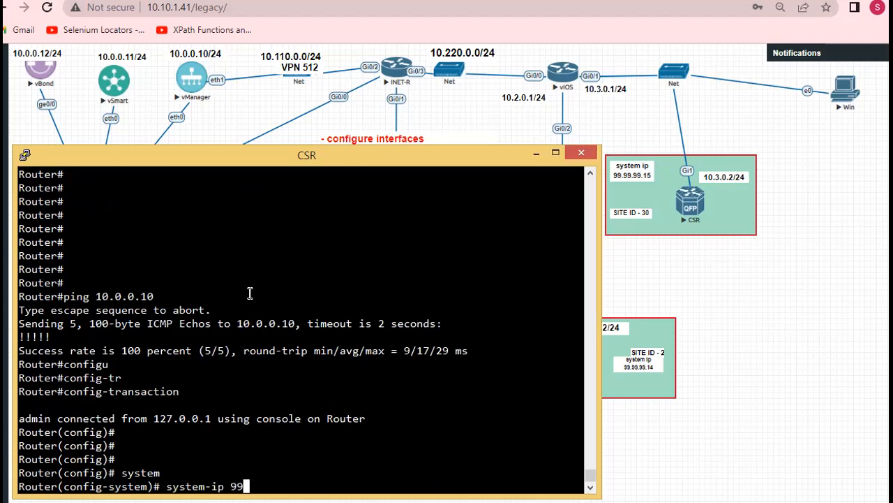
text(.99.99.15)
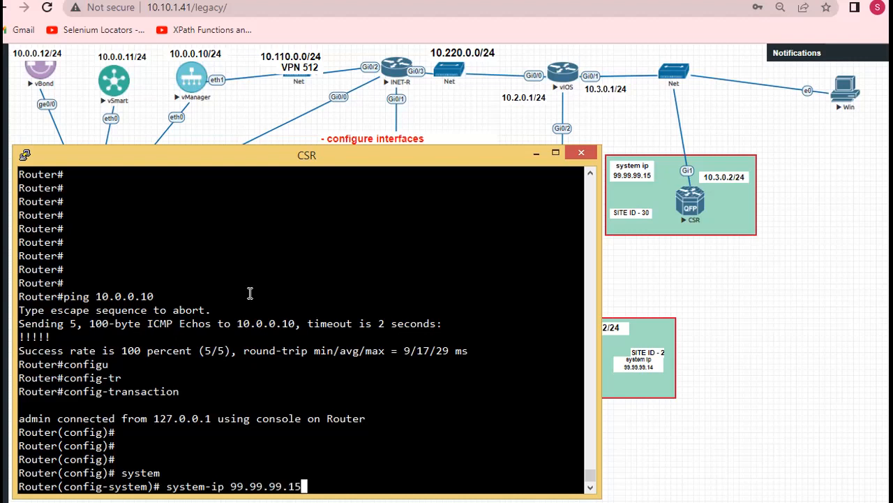
key(Return)
text(site-id )
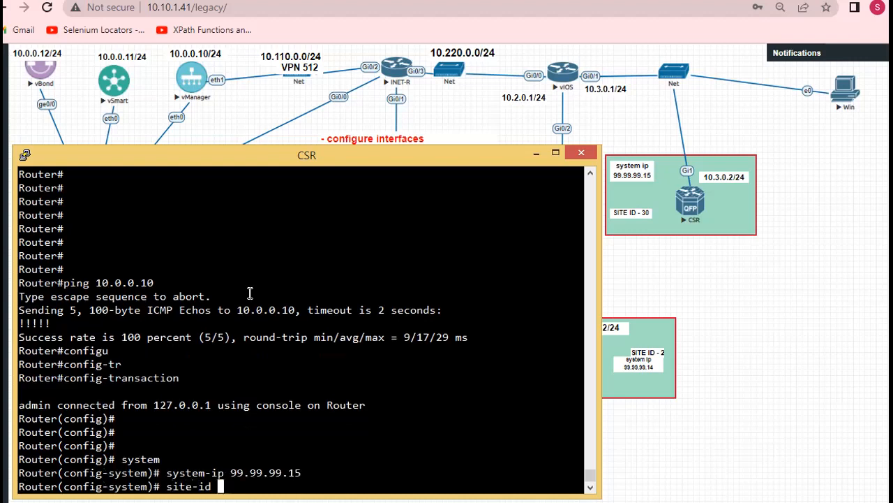
text(30)
key(Return)
Set the organization name to viptelalab.com with the "organization-name" command
text(o)
text(rganization-name)
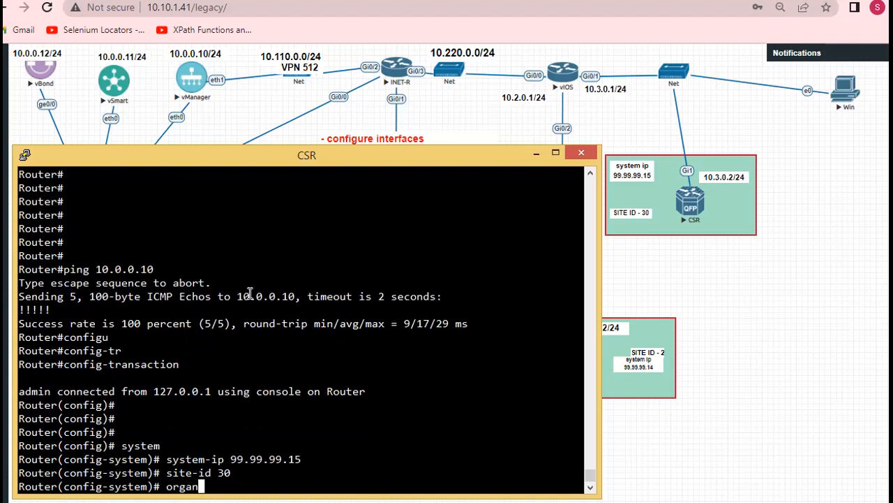
key(Tab)
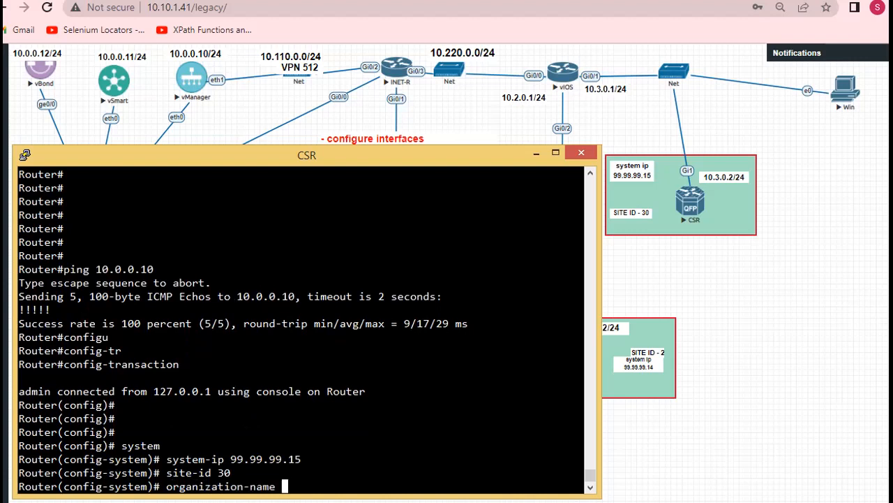
key(alt+Tab)
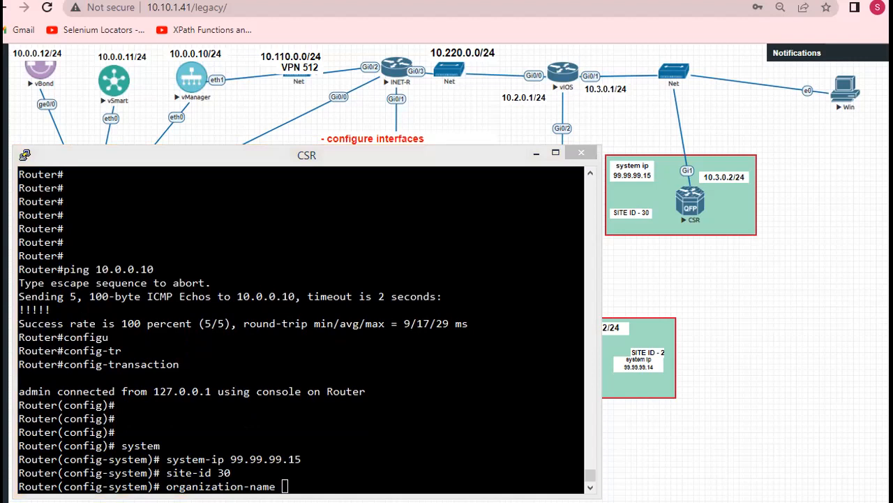
right_click(282, 294)
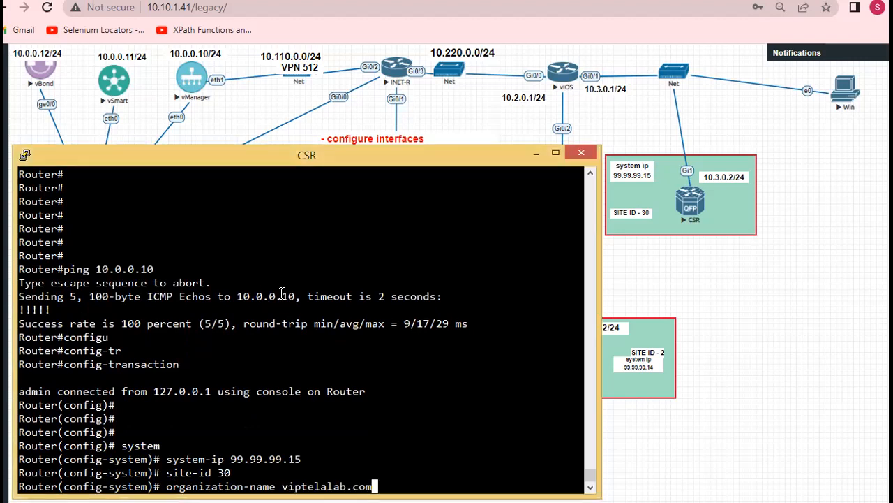
key(Return)
key(Return)
key(Return)
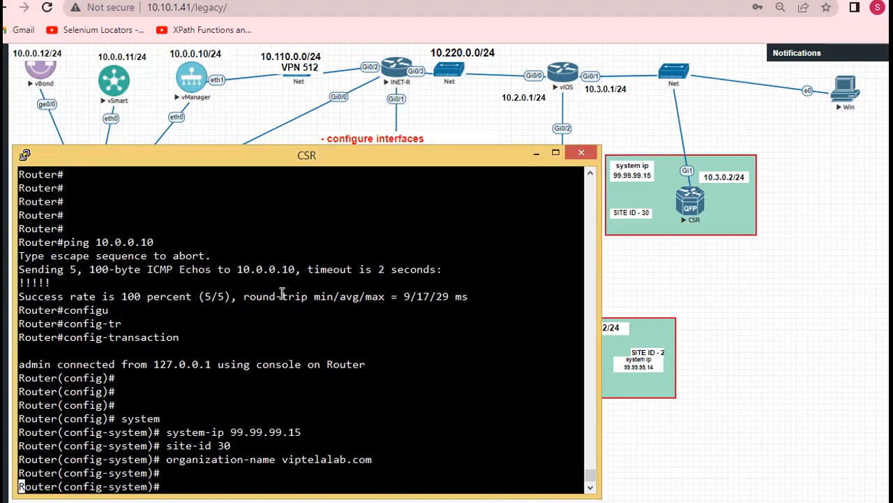
Set the vBond address to 10.0.0.12 and leave the system section with "exit"
text(vbond )
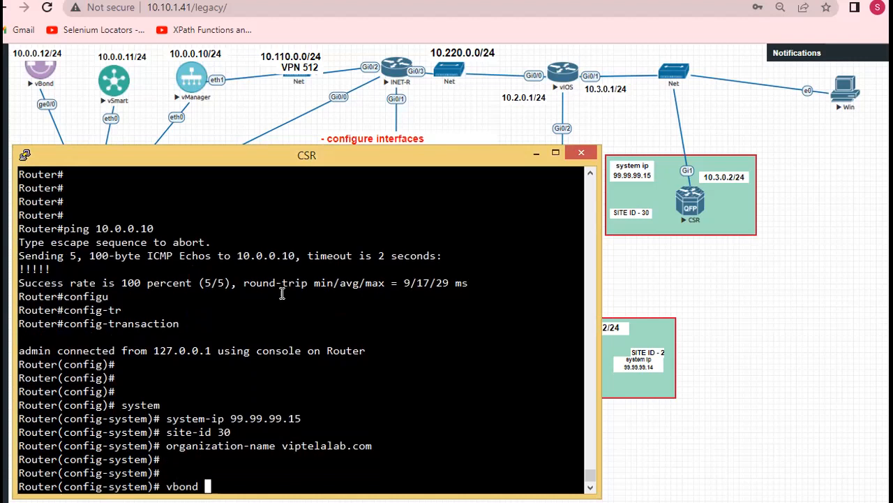
text(10.0.0.12)
key(Return)
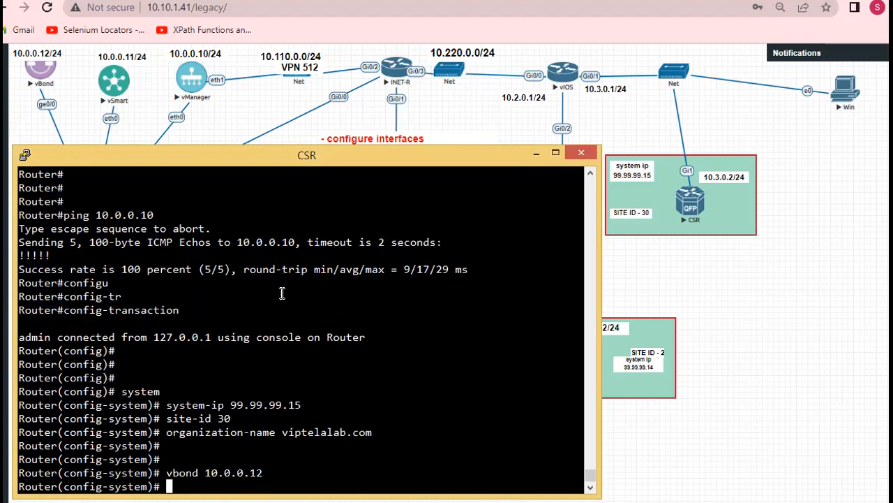
key(Return)
text(exit)
key(Return)
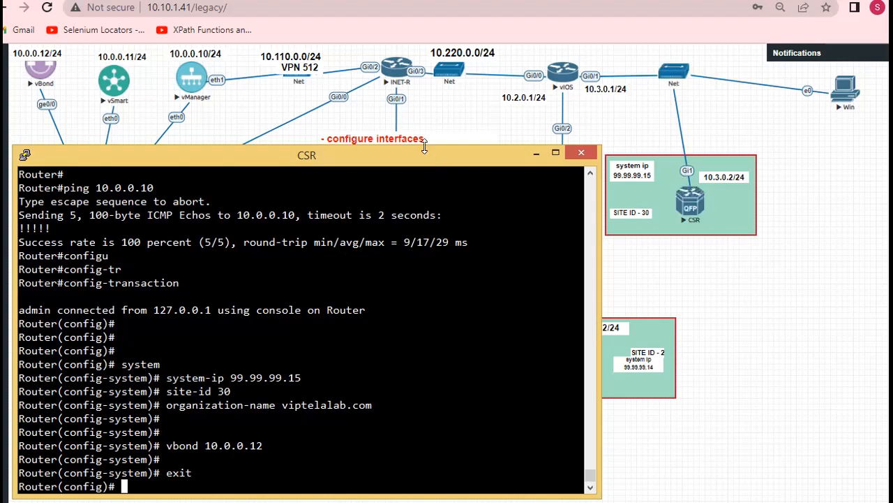
Enter the configuration of interface Tunnel1 and enable it with "no shut"
drag(424, 147, 424, 133)
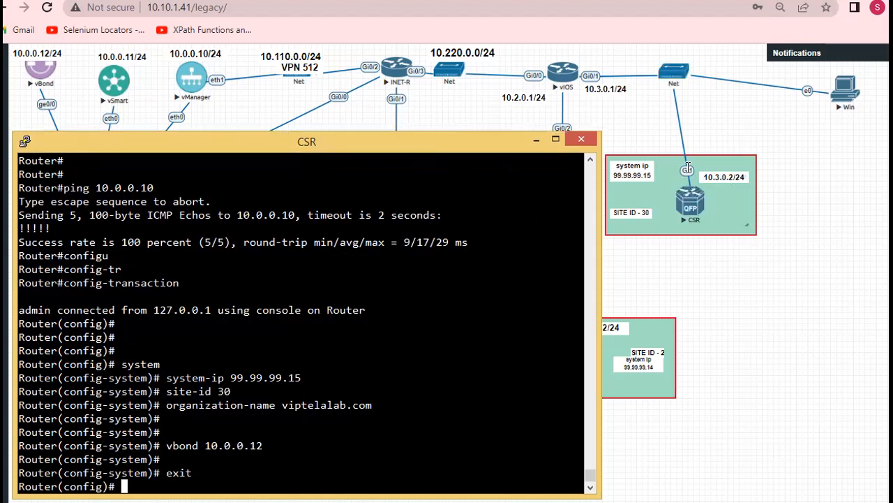
text(interface Tun)
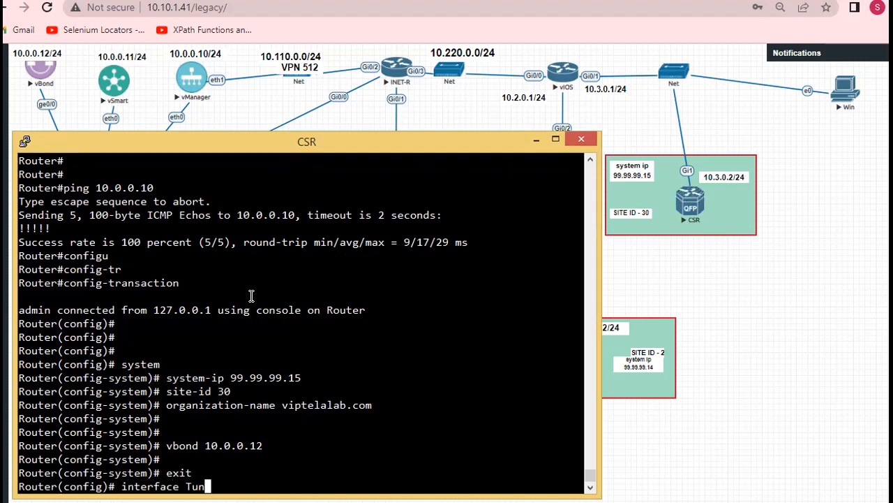
key(Tab)
text(nne)
key(BackSpace)
key(BackSpace)
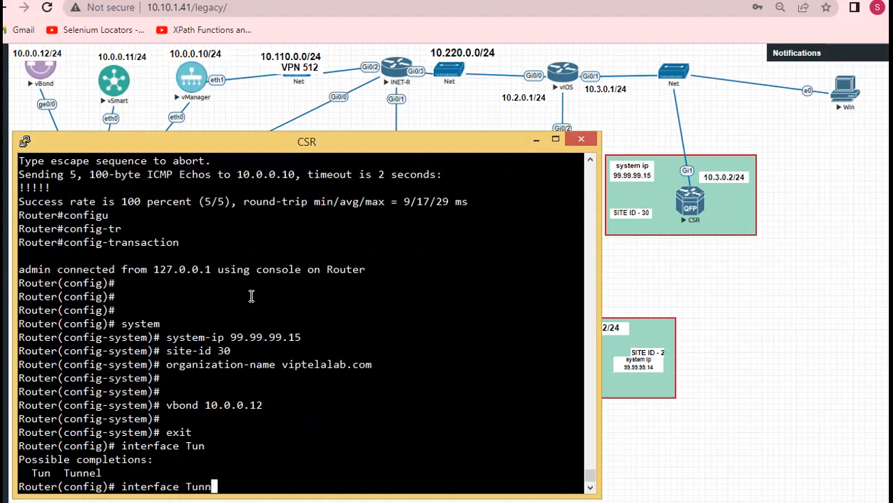
text(el1)
key(Return)
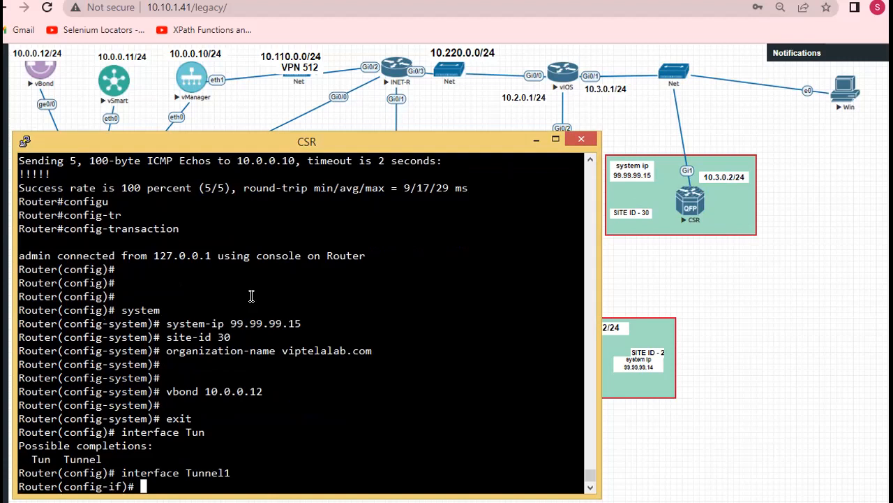
text(no shut)
key(Return)
Make Tunnel1 borrow its IP address from the physical interface with "ip unnumbered GigabitEthernet1"
key(alt+Tab)
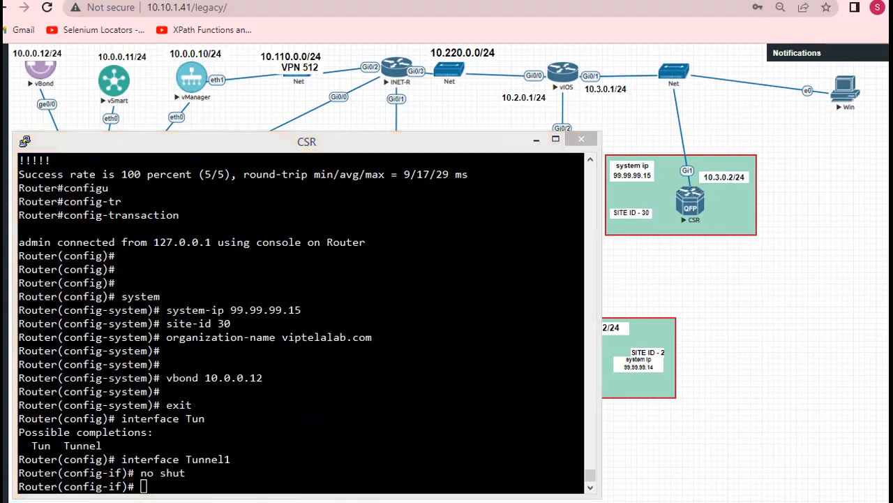
click(186, 297)
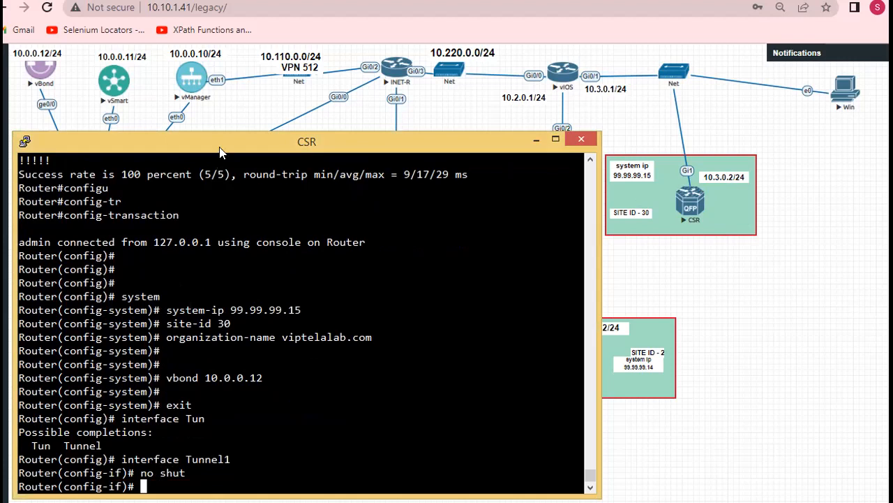
drag(219, 141, 220, 129)
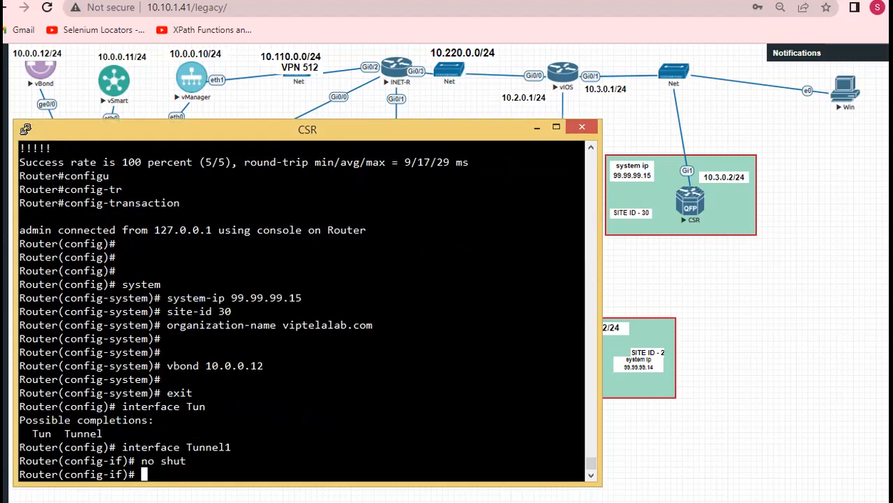
text(ip unnumberd)
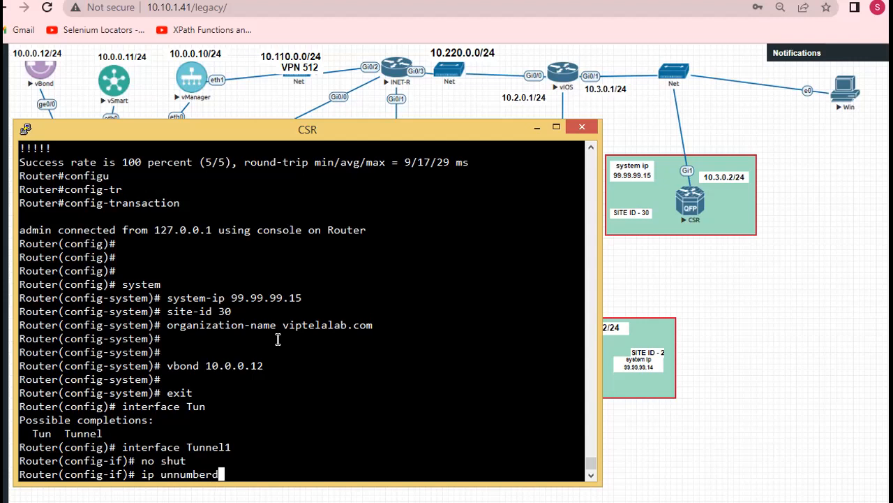
key(BackSpace)
text(ed Gigabi)
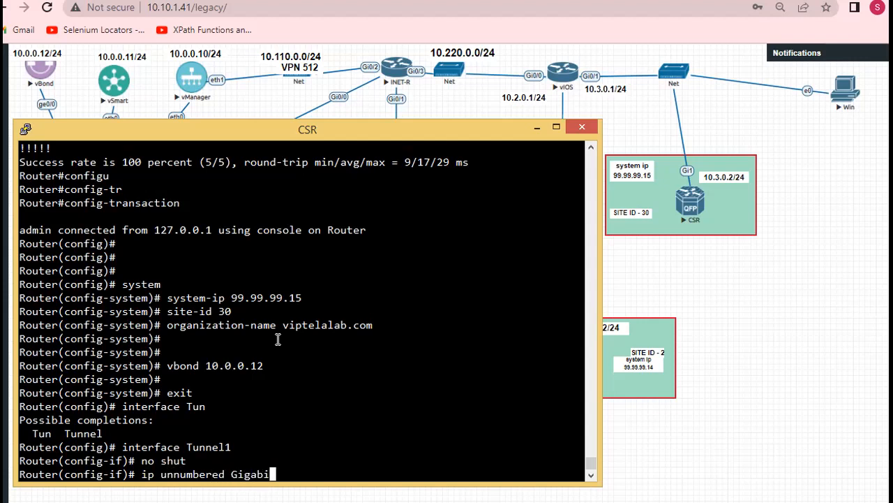
text(tEthernet)
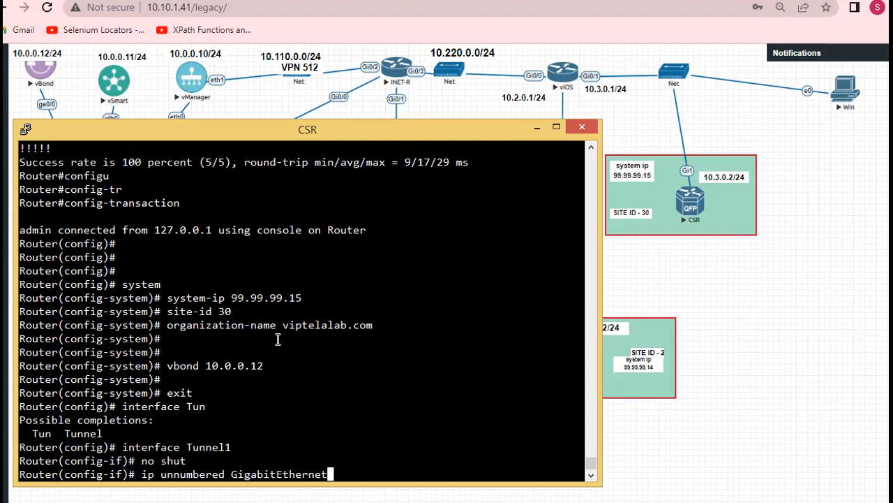
text(1)
key(Return)
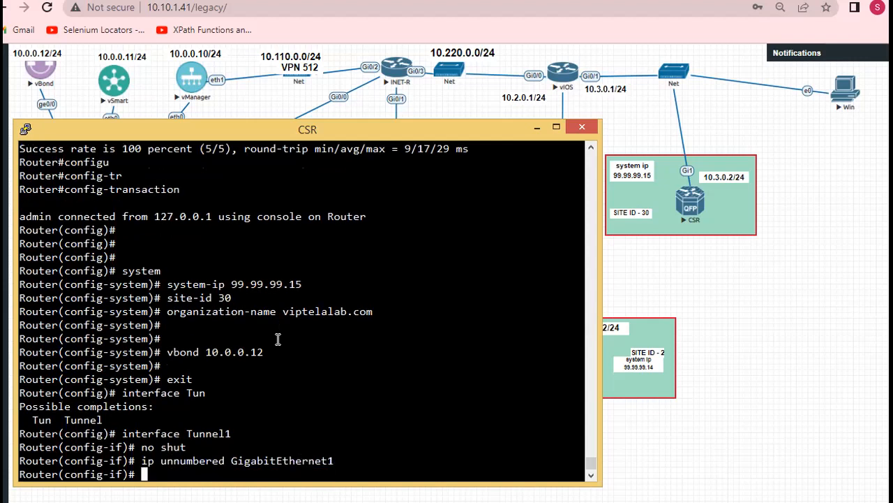
Set the source of Tunnel1 to the physical interface with "tunnel source GigabitEthernet1"
text(tunnel source)
drag(233, 459, 333, 460)
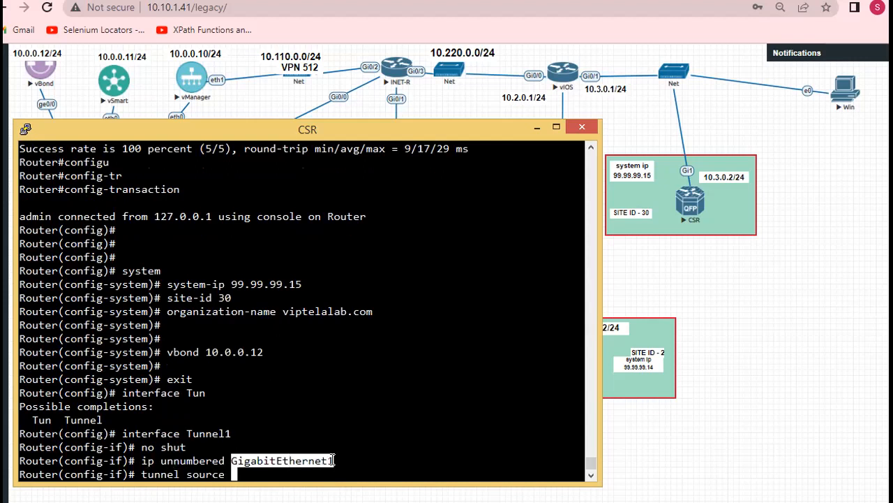
right_click(314, 385)
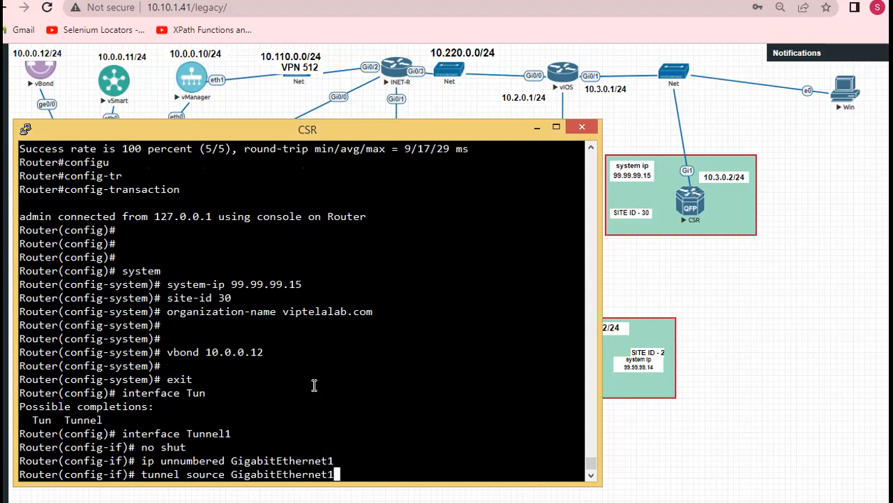
key(Return)
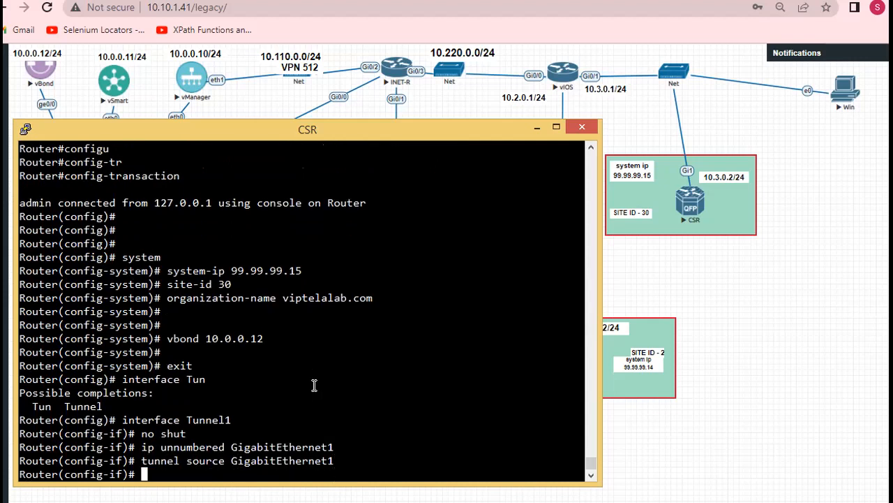
Set the tunnel mode to sdwan and leave the Tunnel1 interface configuration with "exit"
text(tunnel mode )
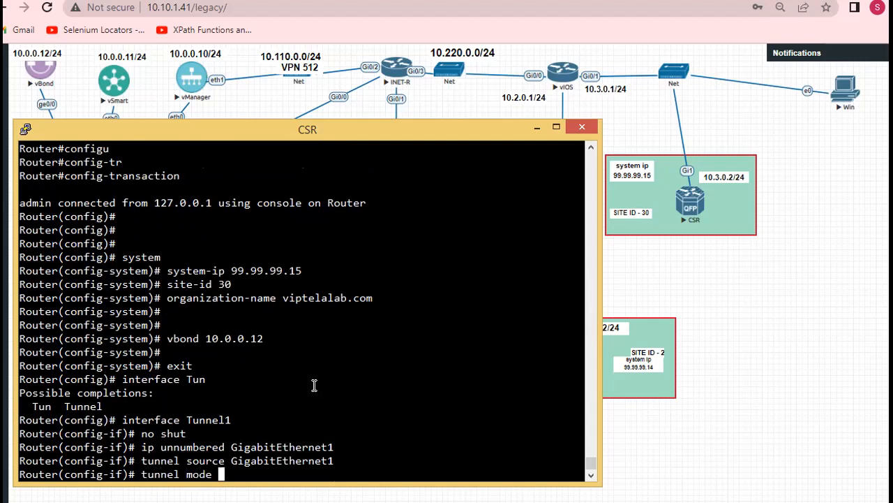
text(sdwan)
key(Return)
text(exit)
key(Return)
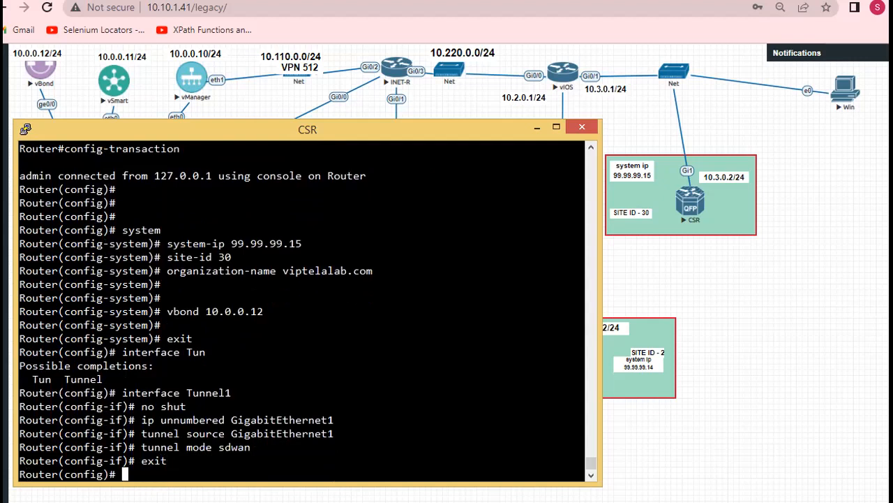
Enter the SD-WAN configuration section of the CSR router with the "sdwan" command
key(alt+Tab)
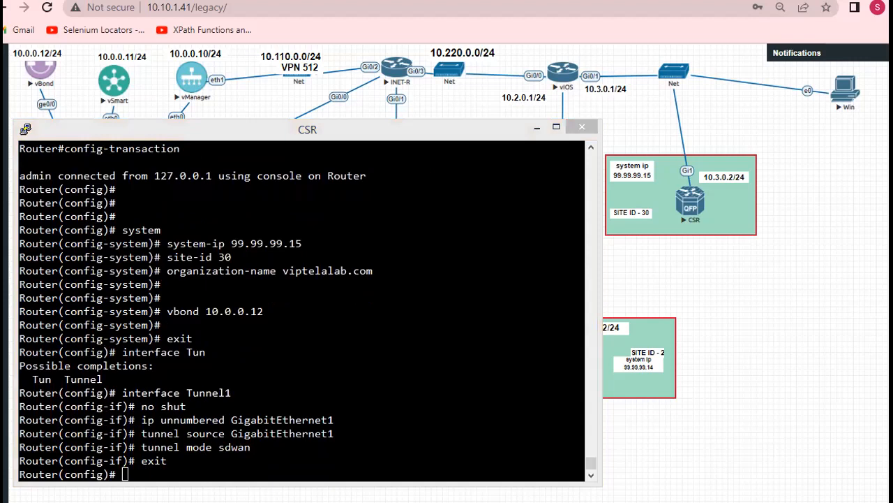
click(161, 364)
key(Return)
key(Return)
text(sdwan)
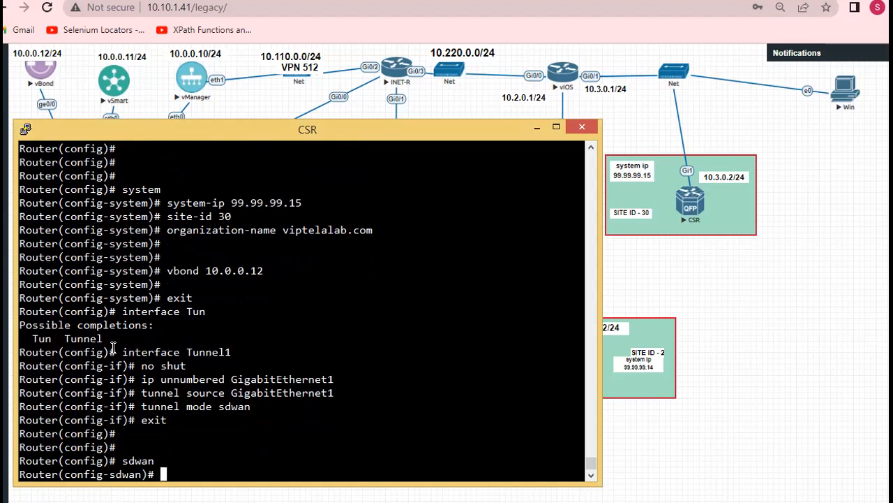
Enter interface GigabitEthernet1 within the sdwan section and open its tunnel settings with "tunnel-interface"
drag(123, 352, 180, 352)
click(178, 351)
right_click(177, 352)
drag(233, 378, 334, 379)
click(331, 377)
right_click(331, 377)
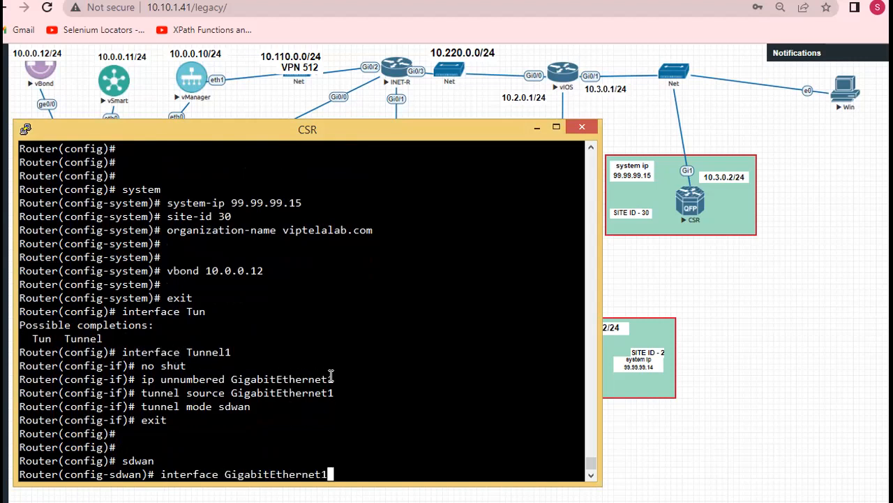
key(Return)
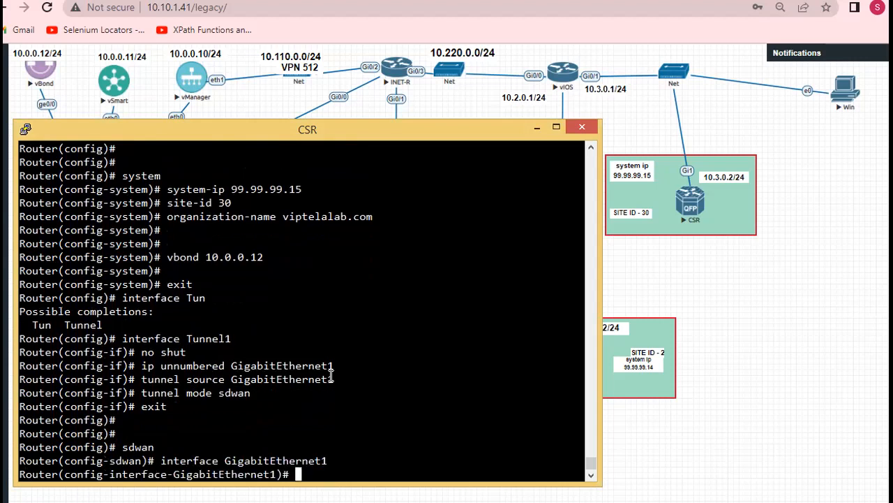
text(tunnel-interface)
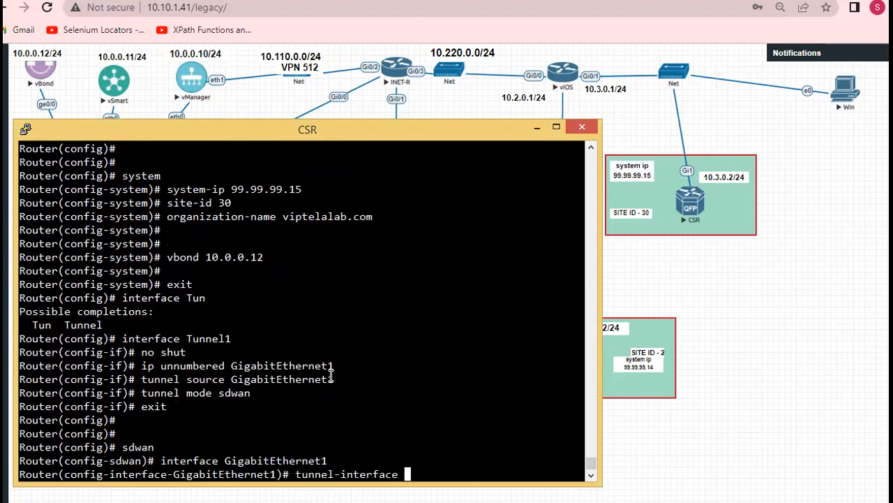
key(Return)
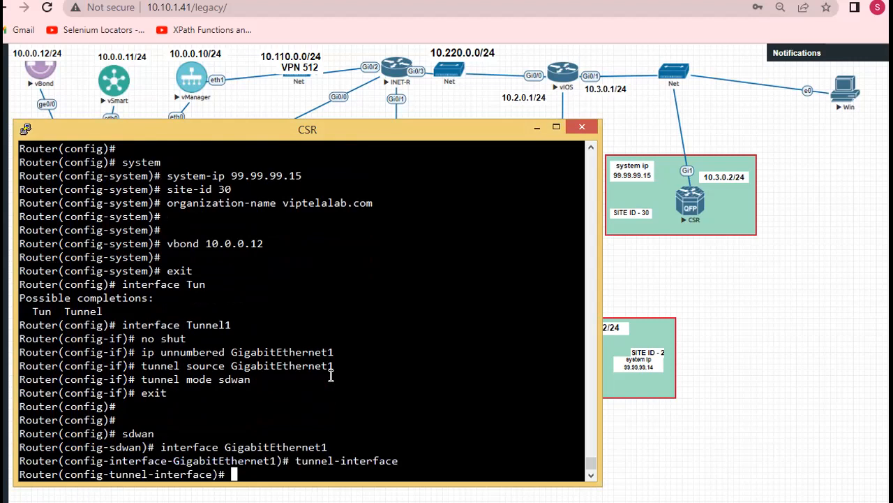
List the options for IPsec encapsulation and set it with "encapsulation ipsec weight 1"
text(enca)
key(Tab)
text(ip)
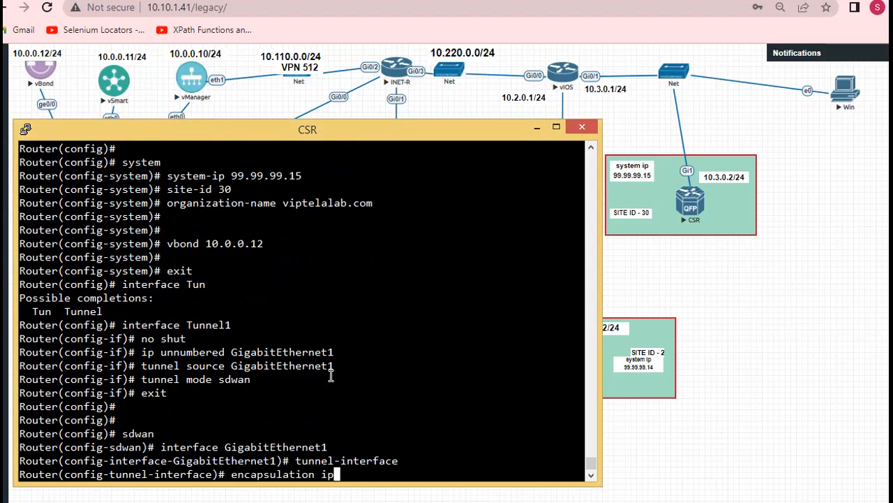
text(sec )
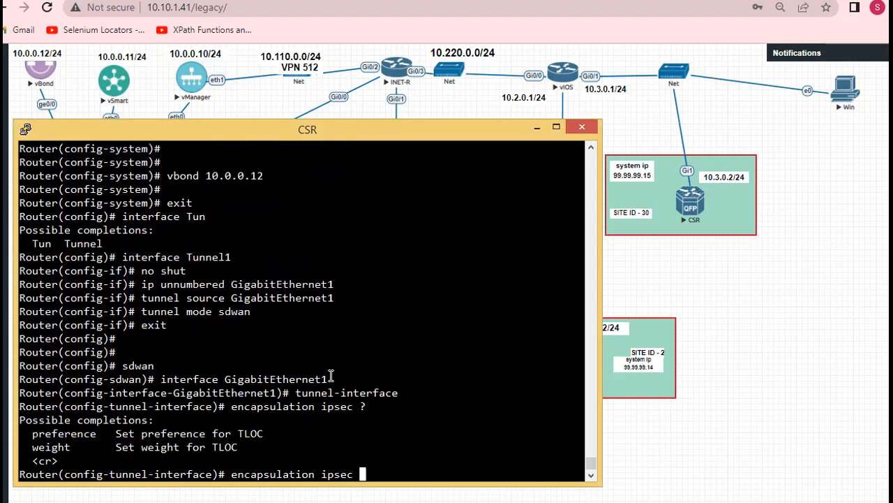
text(?wei)
key(Tab)
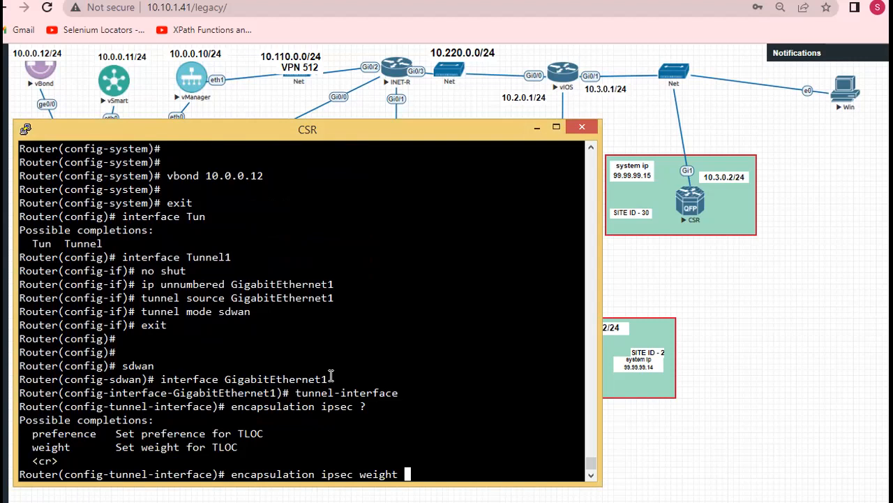
text(1)
key(Return)
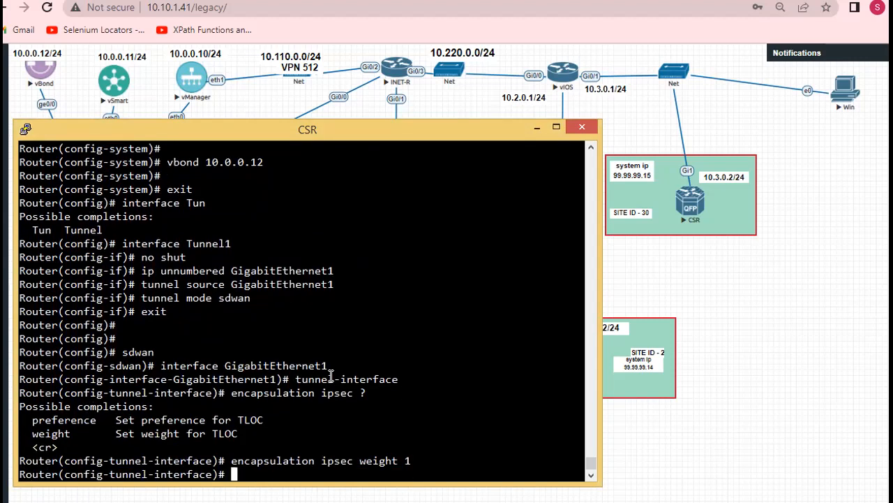
Set the tunnel color to public-internet and exit back to the sdwan configuration level
text(color publ)
key(Tab)
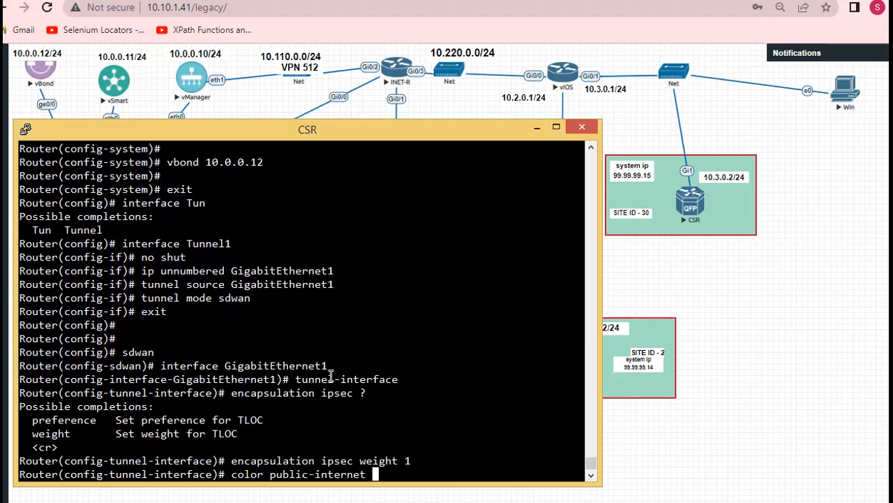
key(Return)
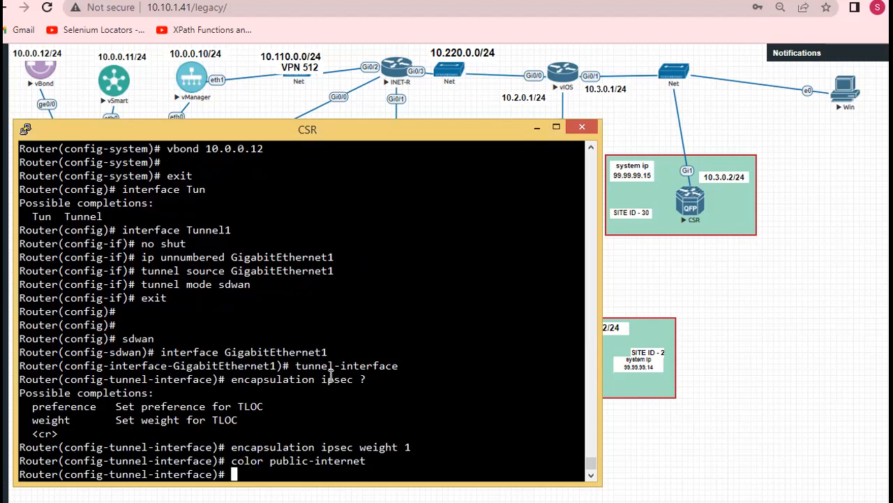
text(exit)
key(Return)
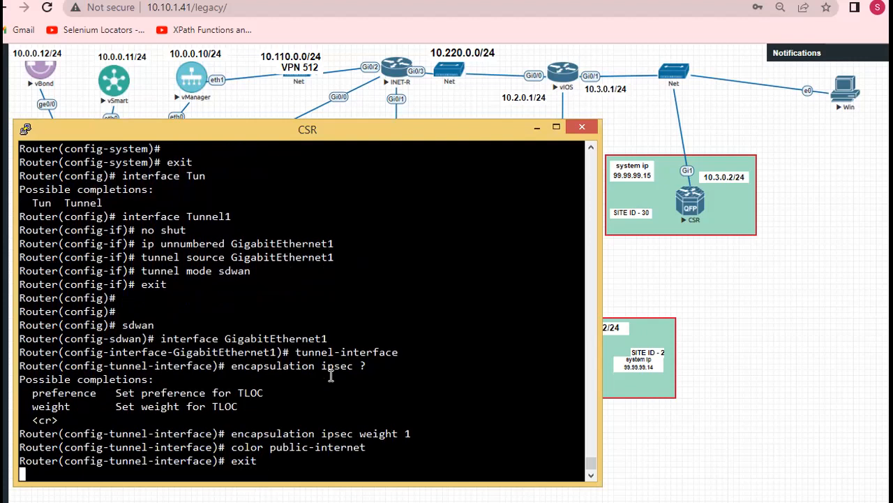
text(exit)
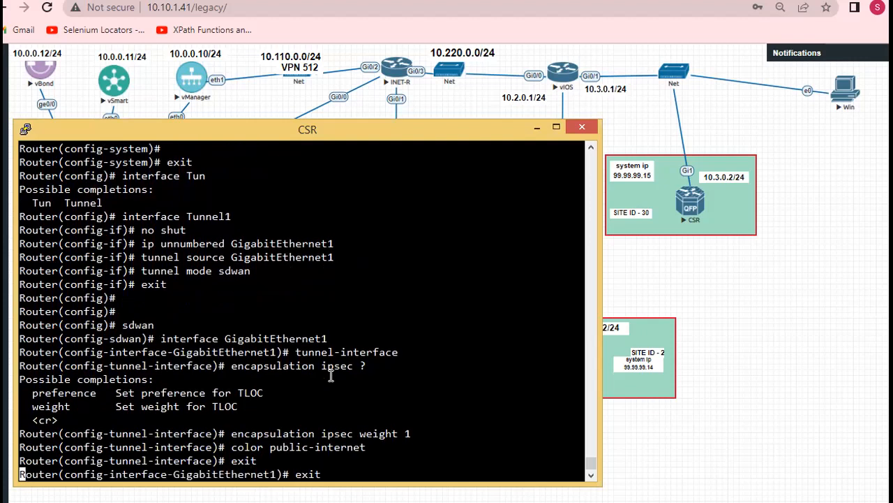
key(Return)
Apply the pending router configuration with "commit" and widen the CSR terminal window slightly
text(commit)
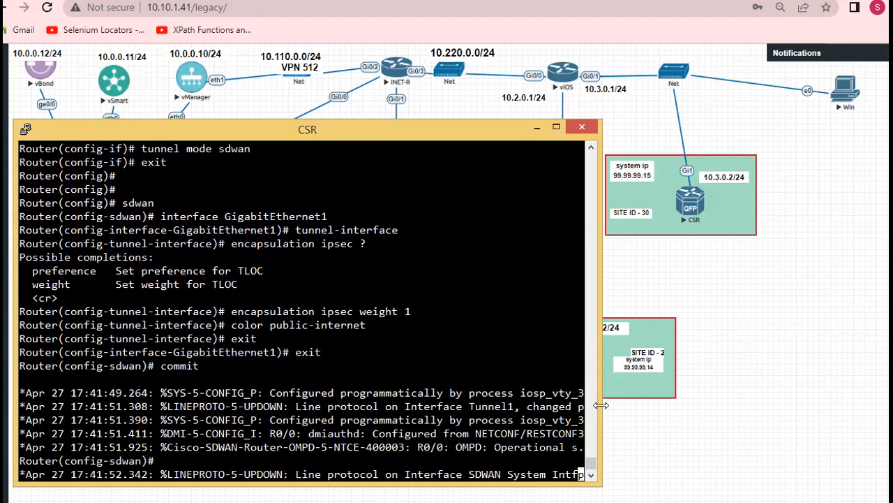
drag(601, 404, 615, 405)
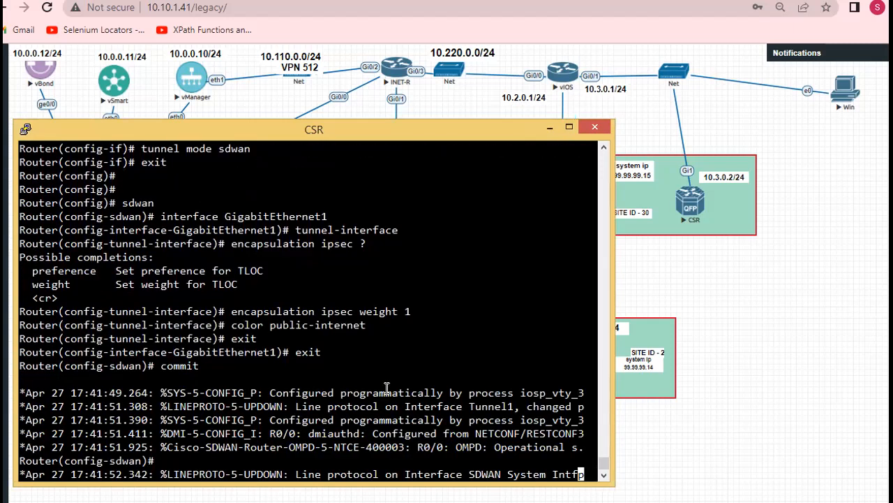
key(Return)
key(Return)
key(Return)
key(Return)
key(Return)
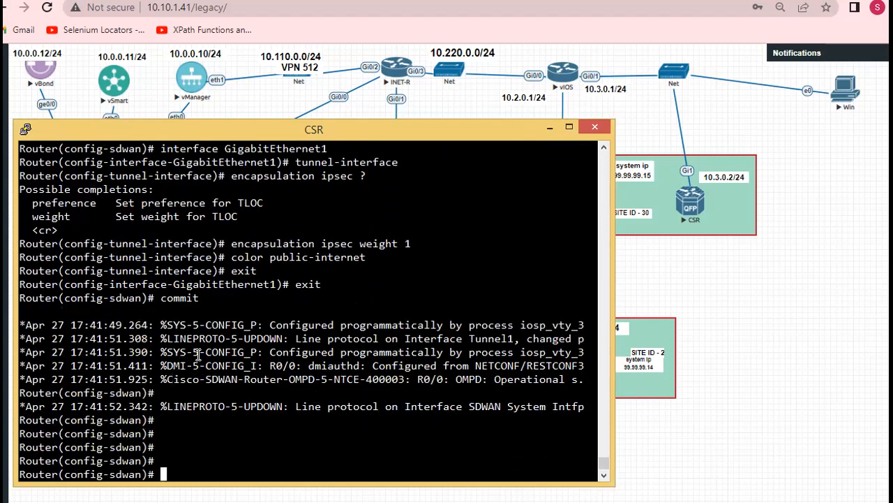
Leave the sdwan section and configuration mode with "exit" to return to the privileged Router# prompt
text(exit)
key(Return)
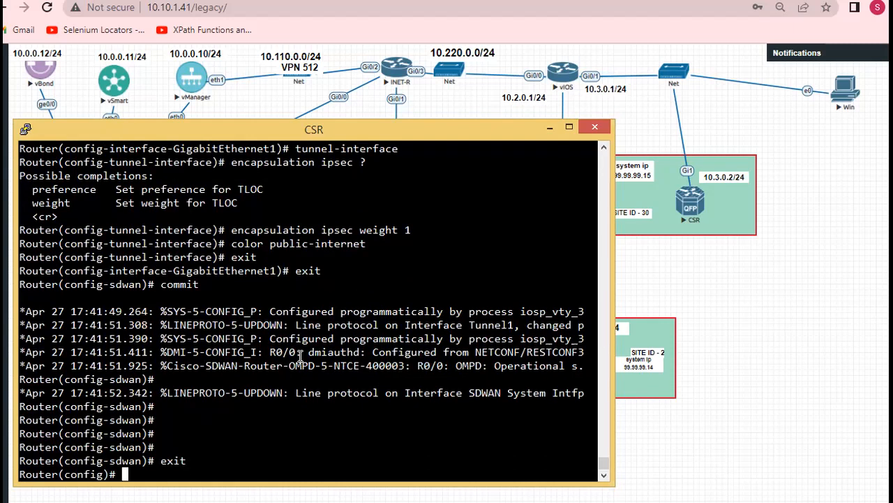
key(Return)
text(exit)
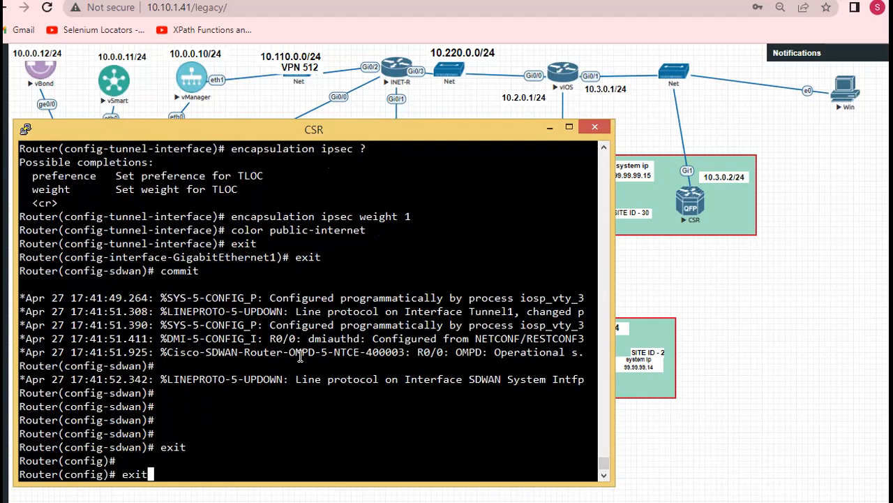
key(Return)
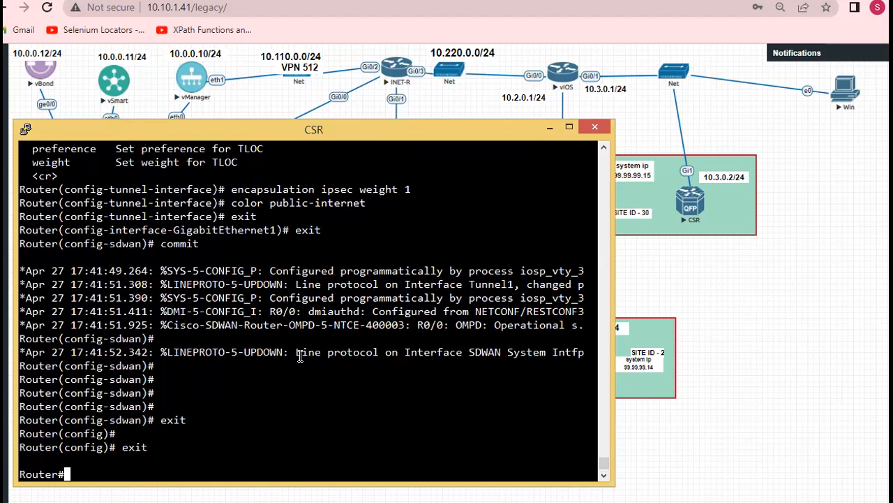
key(Return)
key(Return)
Display the router's active SD-WAN configuration with "show sdwan running-config"
text(sho)
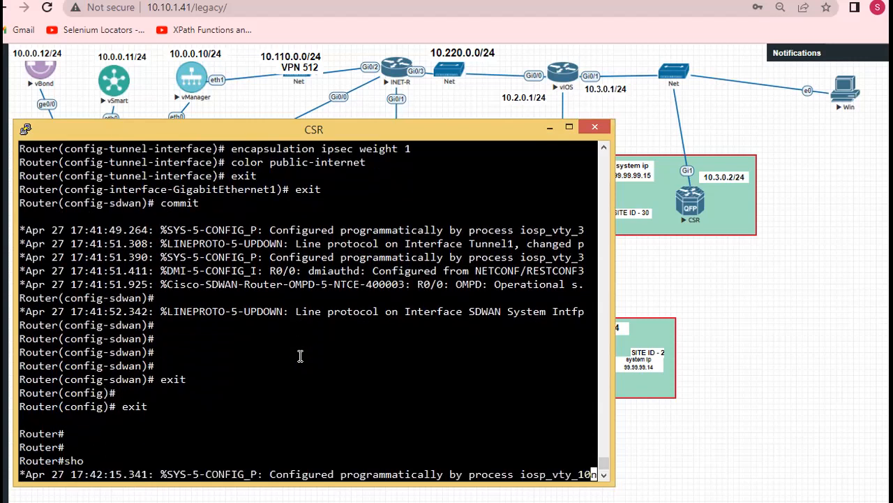
text(w sdwan run)
key(Tab)
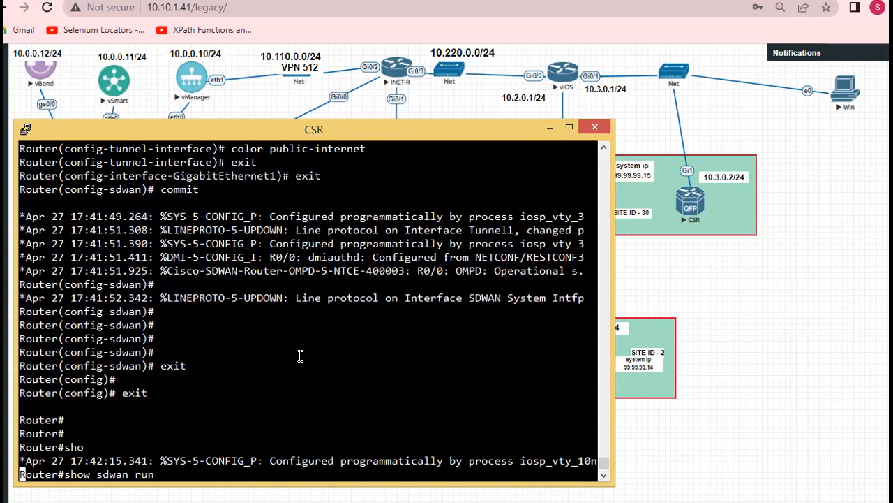
key(Return)
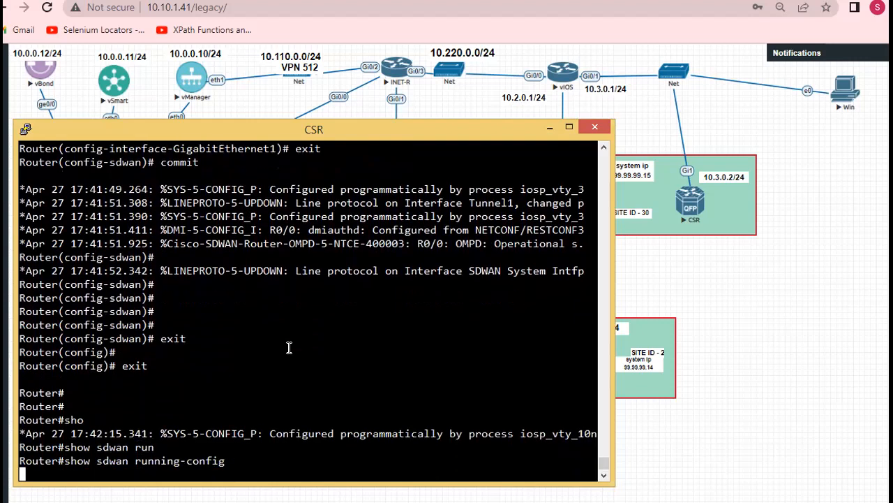
Review the system parameters block and the default IP route in the SD-WAN running configuration
scroll(132, 316, up, 4)
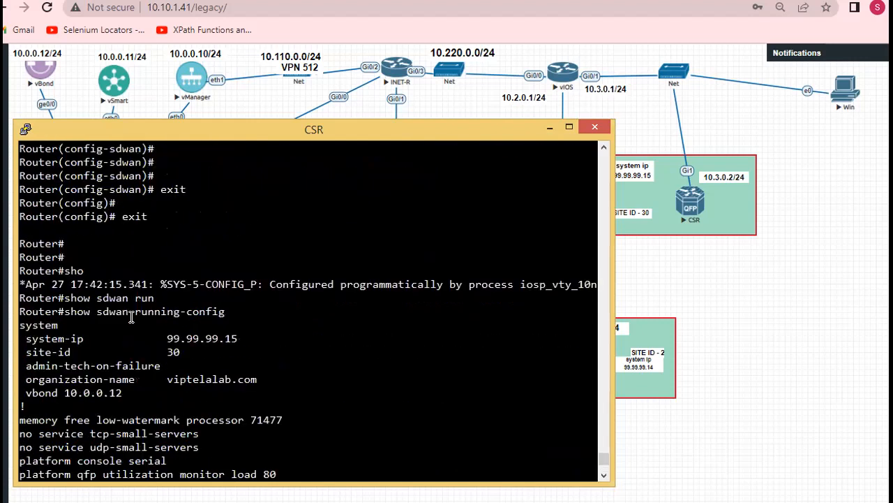
drag(21, 321, 245, 380)
scroll(246, 381, down, 4)
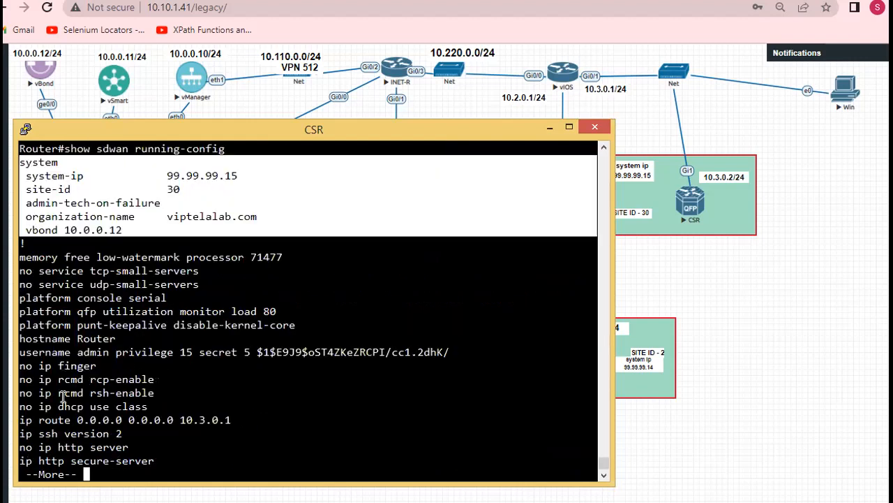
drag(25, 418, 246, 421)
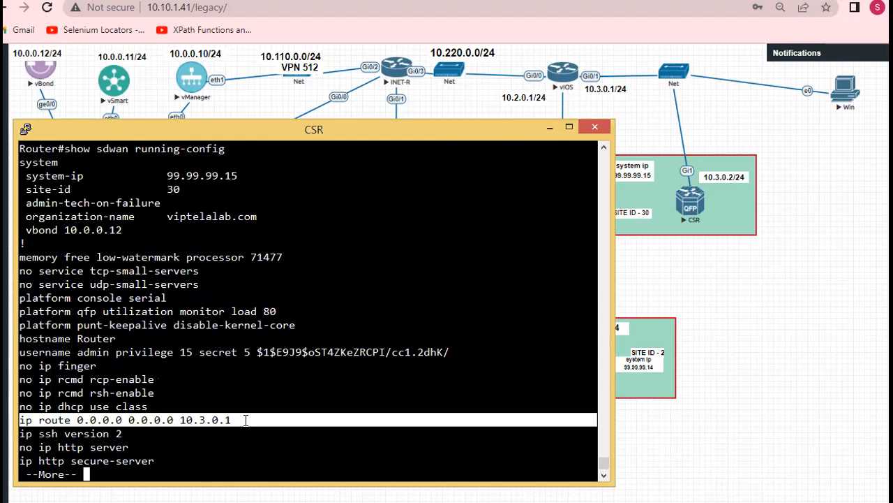
click(272, 332)
key(space)
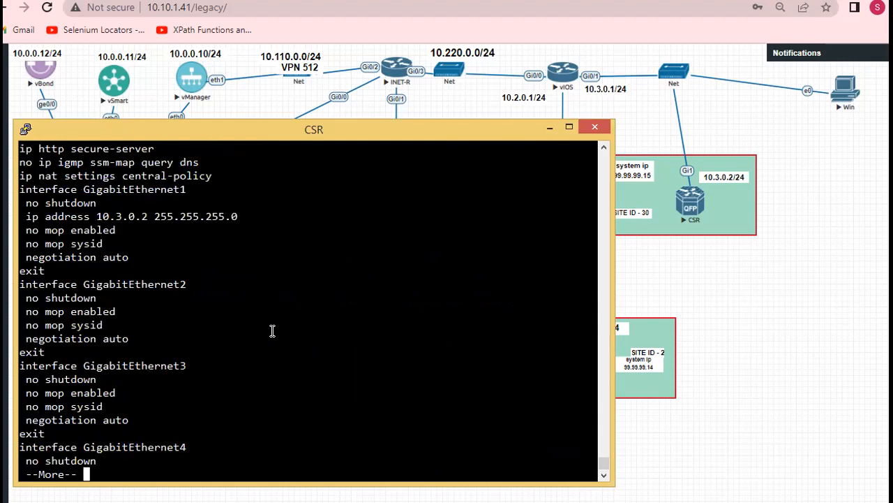
Check the GigabitEthernet1 and Tunnel1 interface blocks in the running configuration
drag(22, 188, 162, 248)
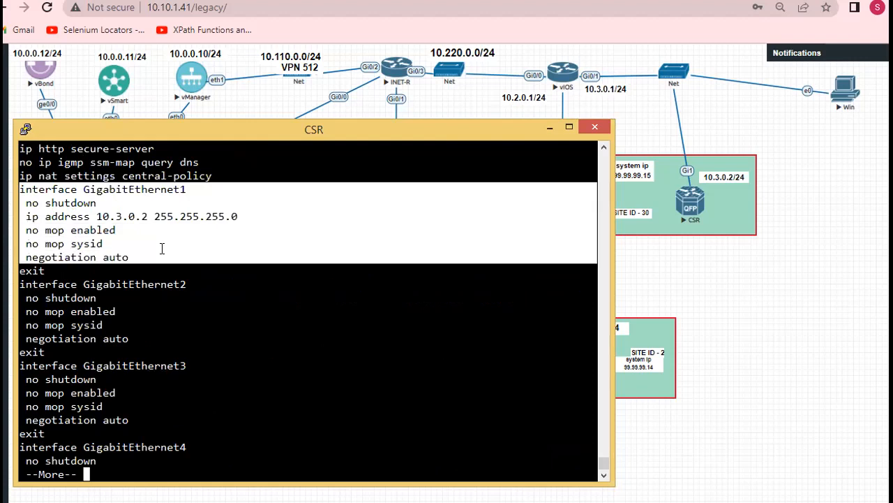
click(163, 247)
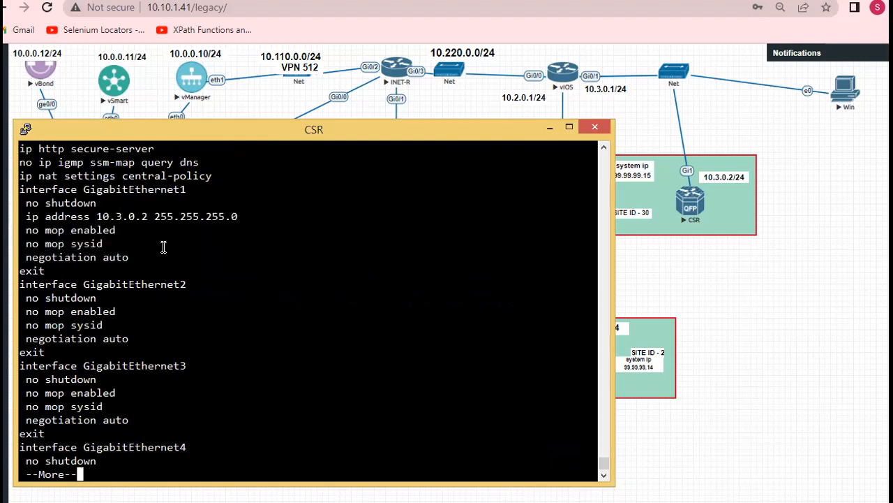
key(space)
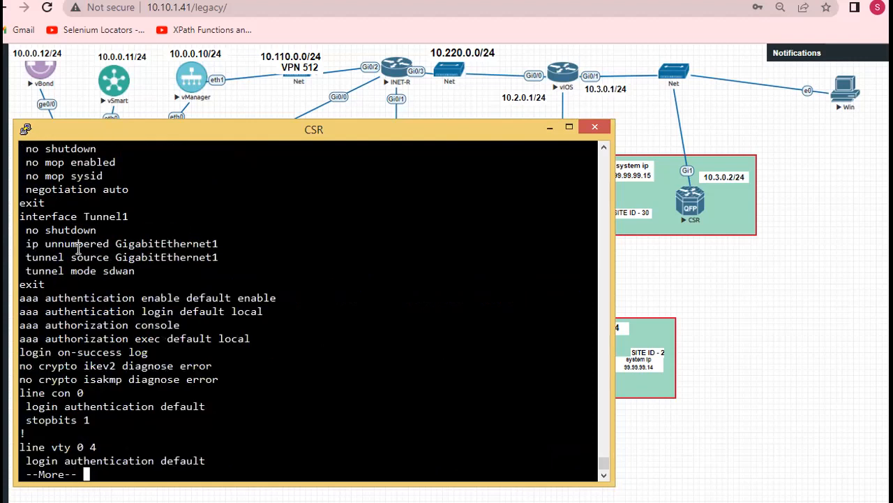
drag(24, 214, 127, 286)
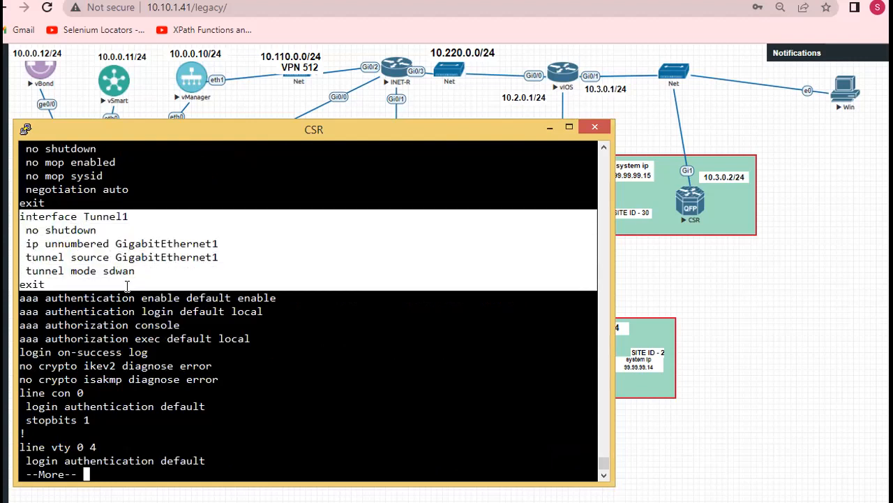
click(132, 262)
key(space)
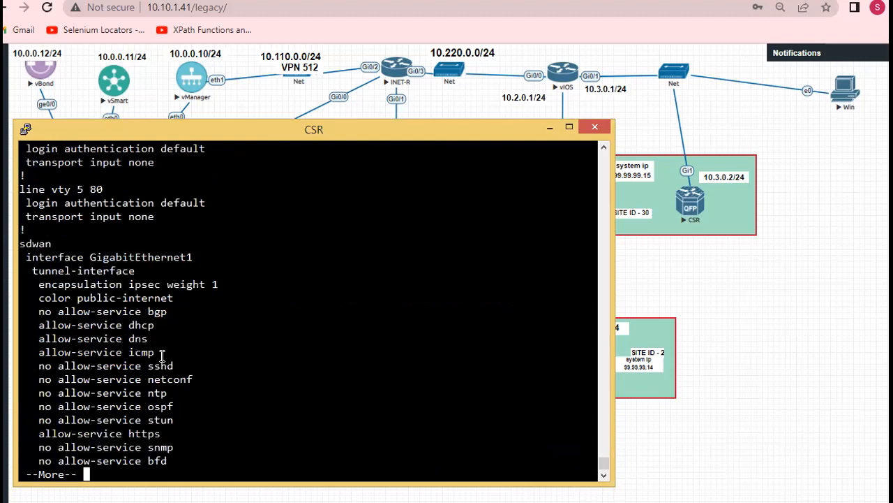
Check the sdwan GigabitEthernet1 tunnel-interface section and page through the remaining configuration back to the Router# prompt
drag(21, 241, 201, 296)
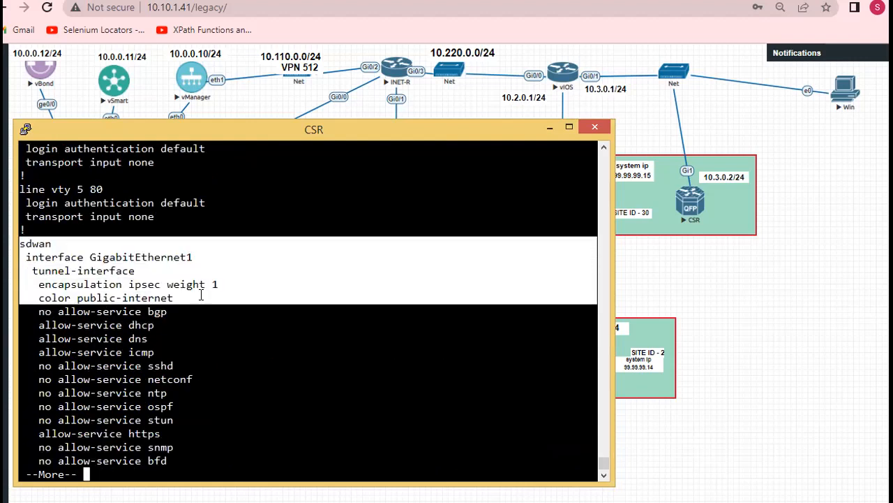
click(225, 299)
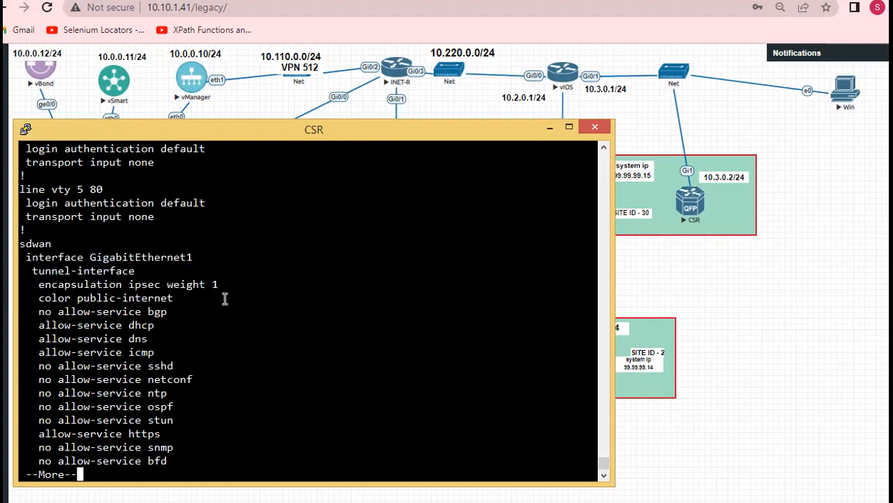
key(space)
key(Return)
key(space)
key(Return)
key(Return)
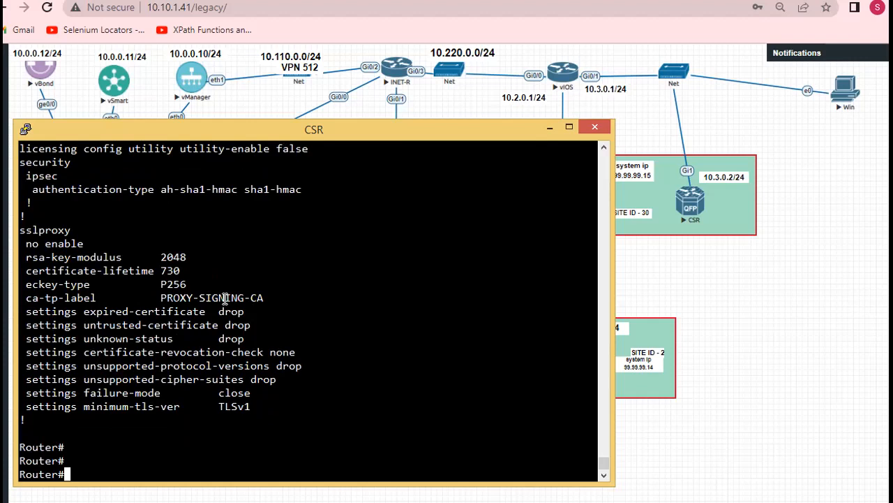
Try to copy ROOTCA_Cert.crt from TFTP host 10.3.0.1 with "copy tftp: bootflash:", keeping the filename and accepting the overwrite
text(cop)
key(Tab)
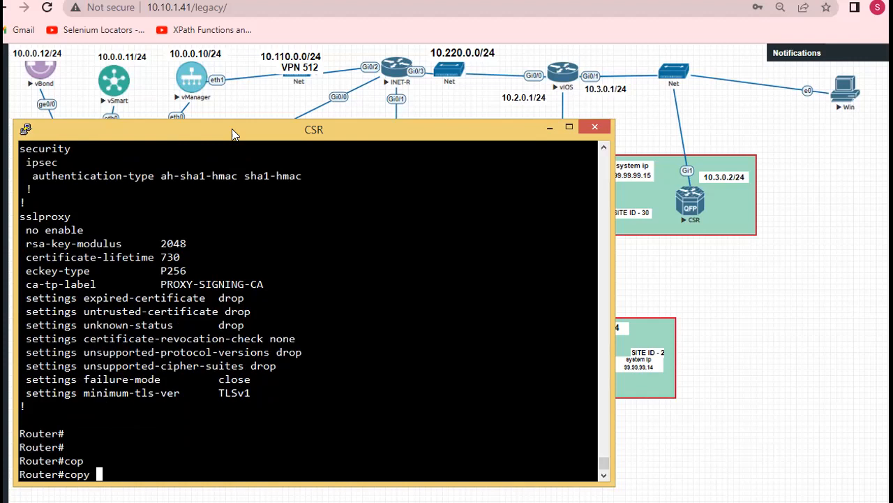
text(tft)
key(Tab)
text(boo)
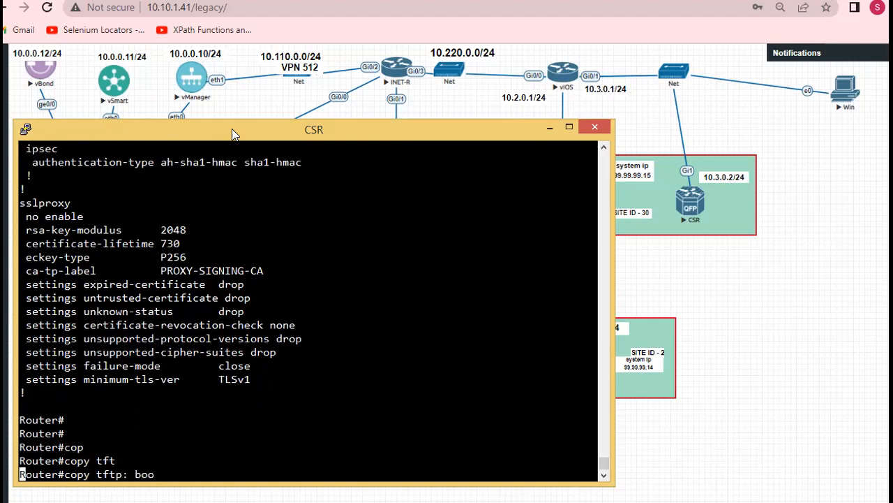
key(Tab)
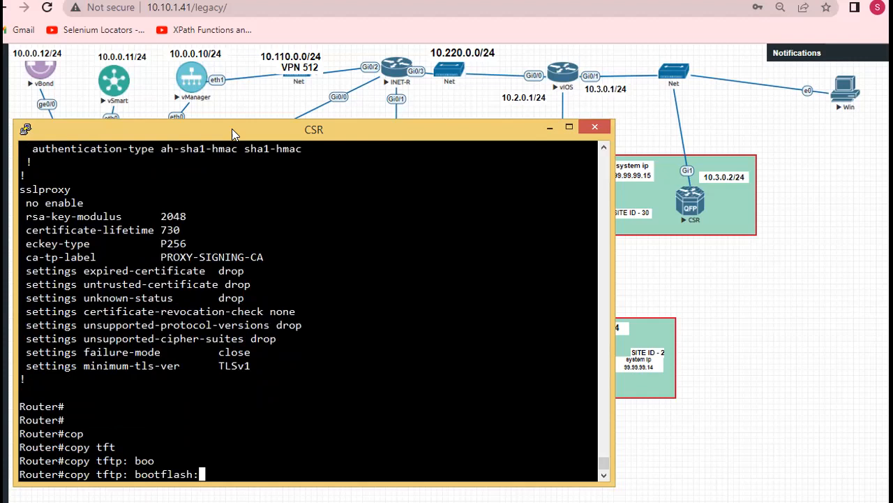
key(Return)
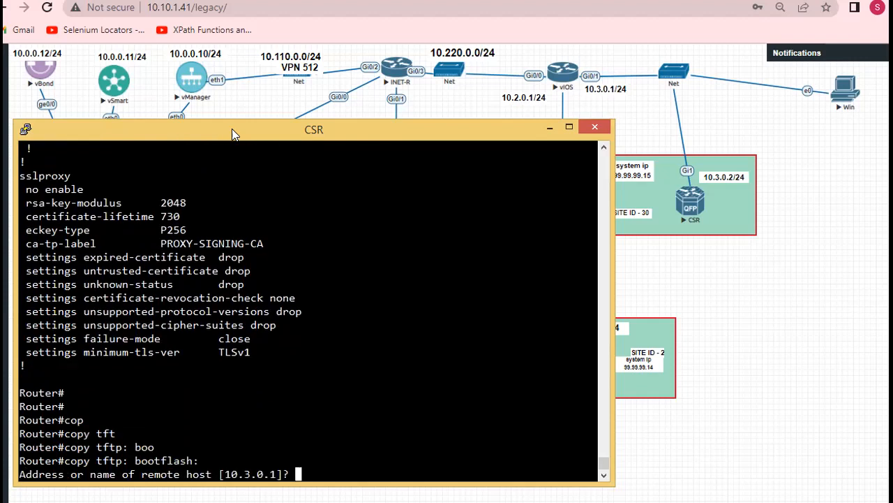
key(Return)
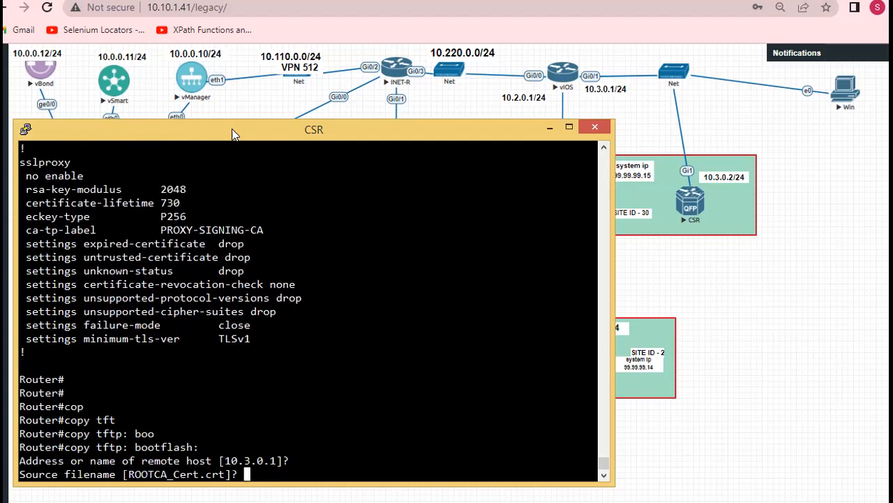
key(Return)
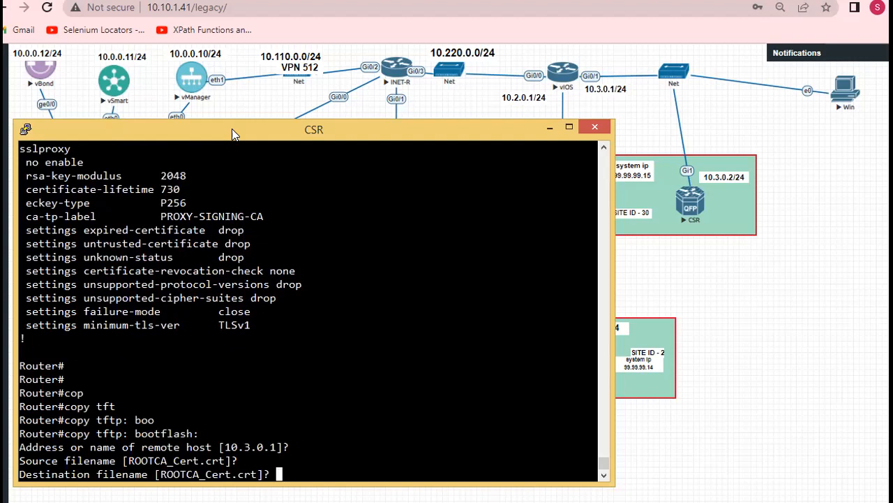
key(Return)
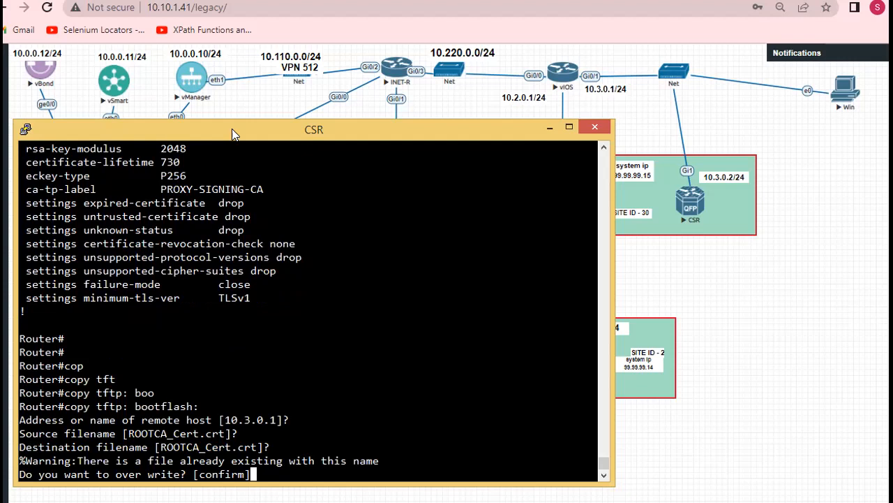
key(Return)
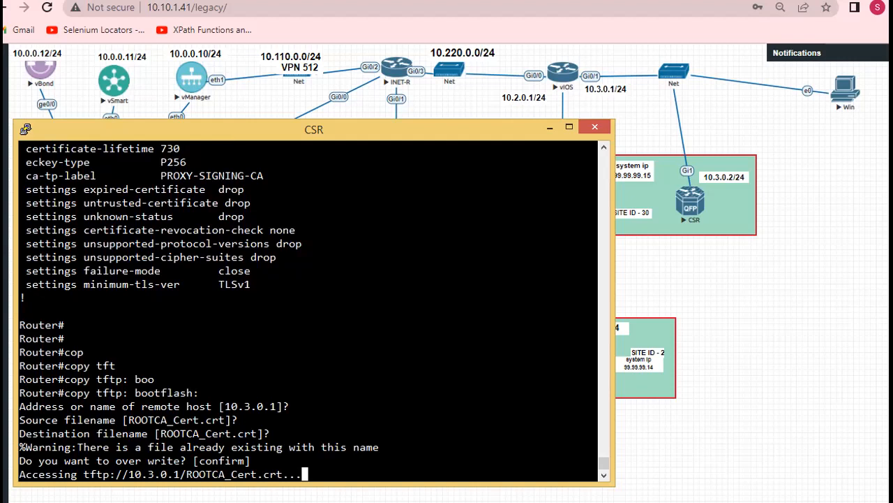
Switch to the vIOS console, wake it to the MPLS> prompt, and return to the CSR terminal
key(alt+Tab)
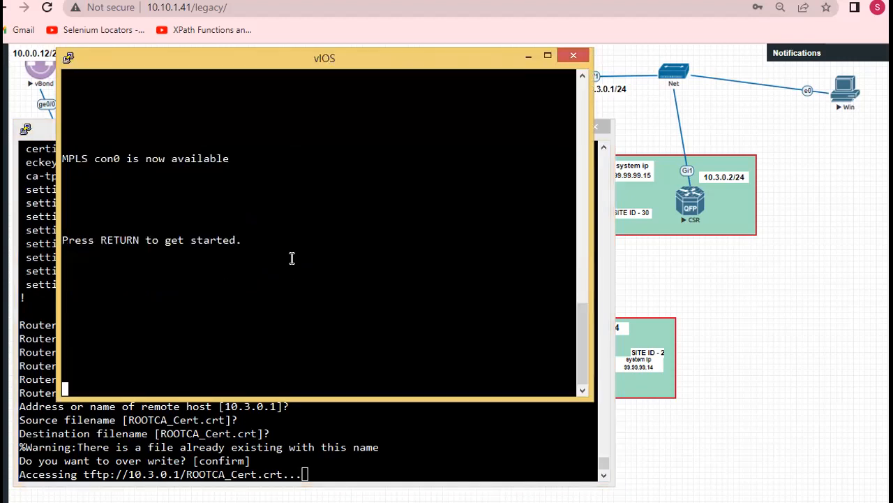
key(Return)
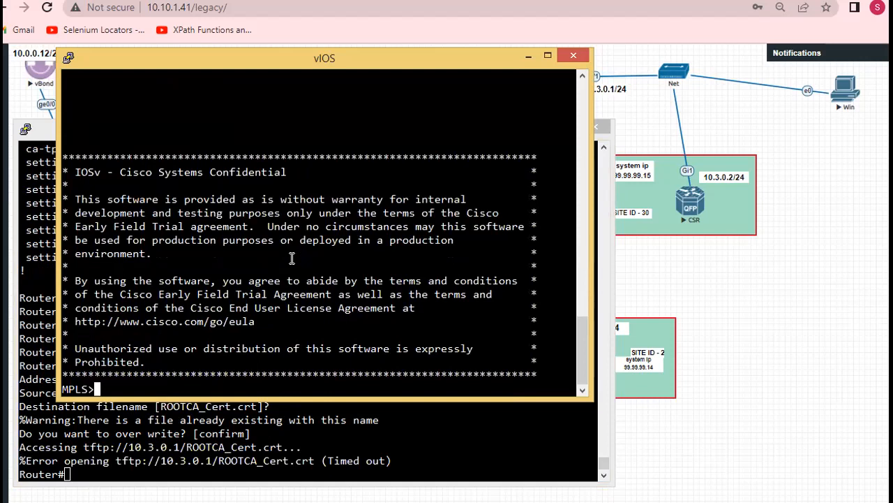
click(249, 434)
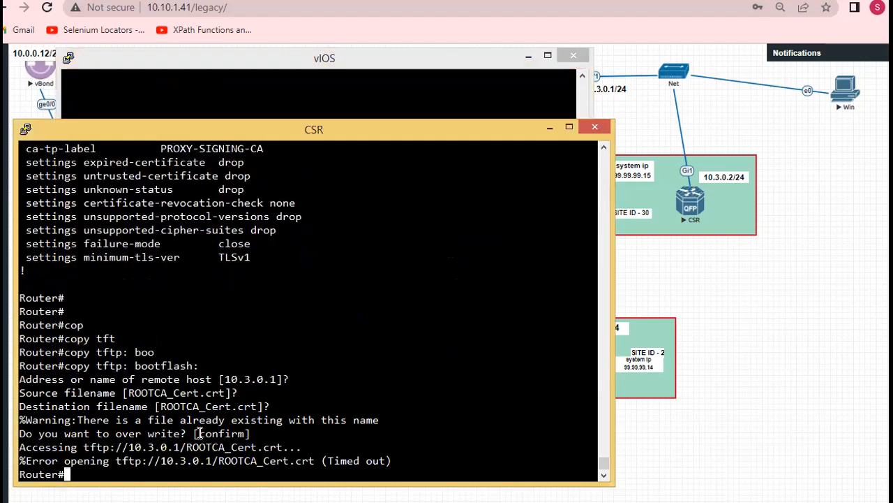
List the bootflash contents with "dir" and look for the ROOTCA_Cert.crt file
key(Return)
text(dir)
key(Return)
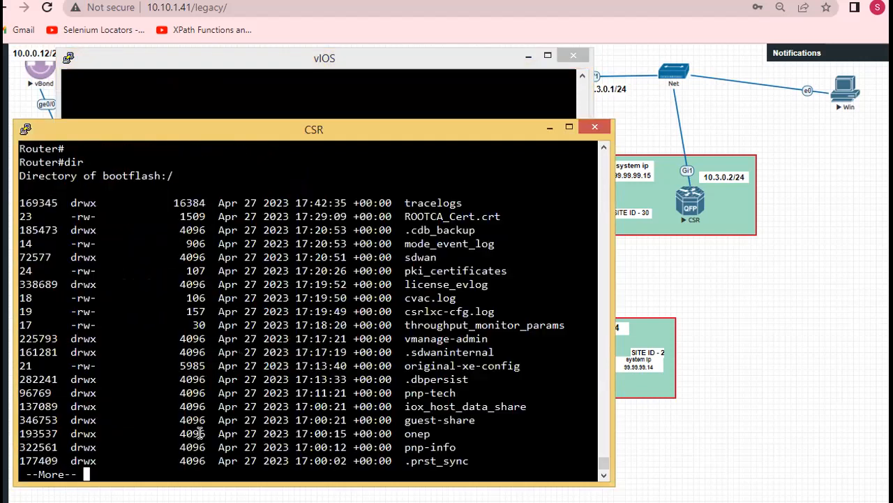
mouse_move(405, 216)
mouse_down()
mouse_move(479, 206)
mouse_move(499, 216)
mouse_move(419, 229)
mouse_move(405, 216)
mouse_up()
key(ctrl+c)
click(406, 215)
key(space)
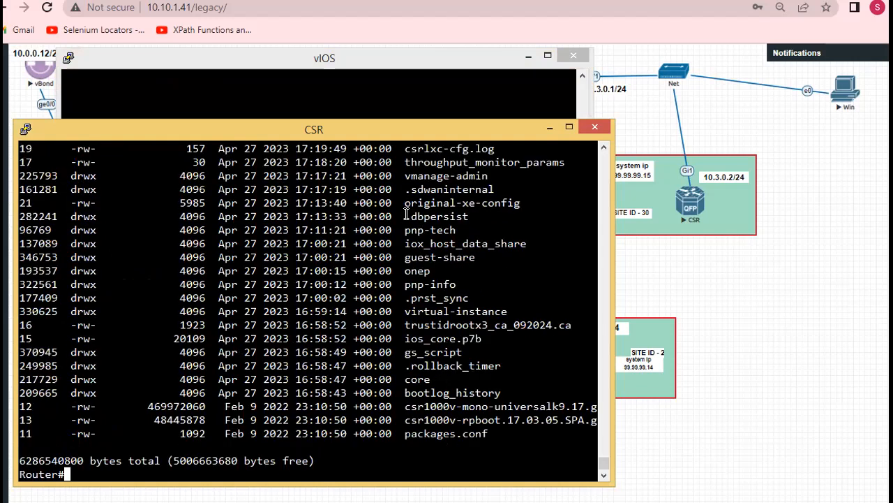
Begin the root certificate installation command with "request platform software" at the Router# prompt
key(Return)
text(pla)
key(BackSpace)
key(BackSpace)
key(BackSpace)
text(req)
key(Tab)
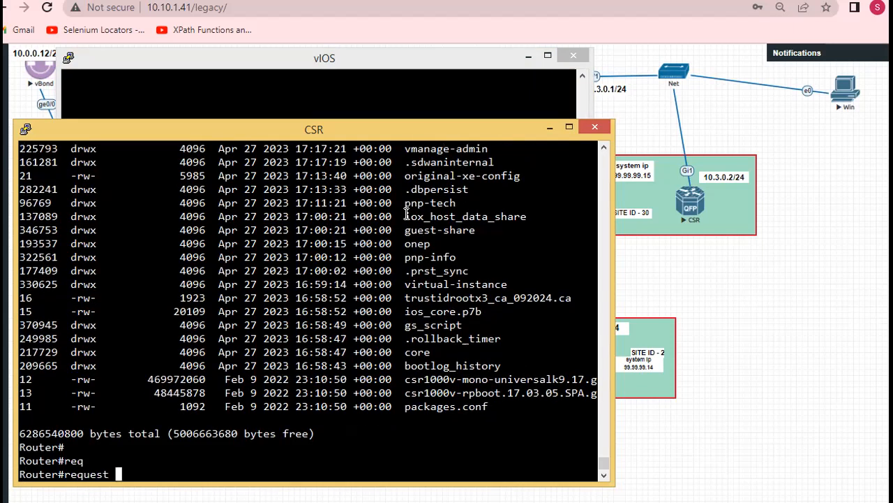
text(pl)
key(Tab)
text(sof)
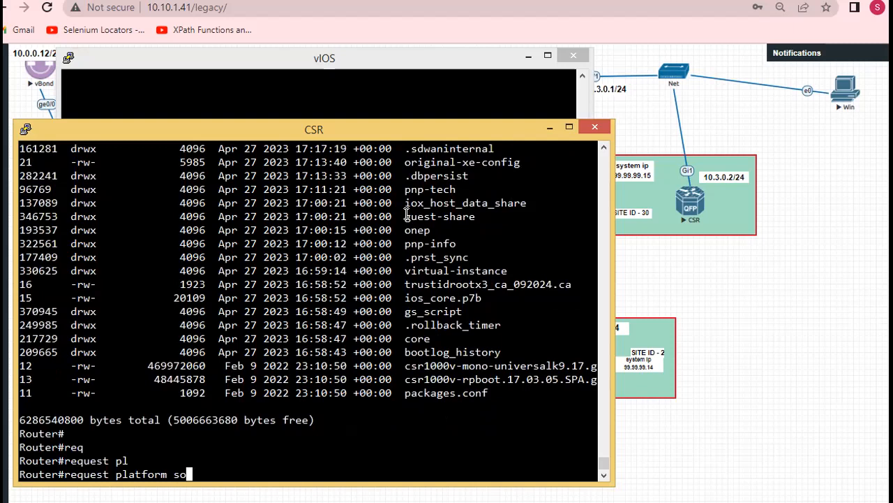
key(Tab)
Extend the request command with "sdwan root-cert-chain install"
text(sd)
key(Tab)
text(roo)
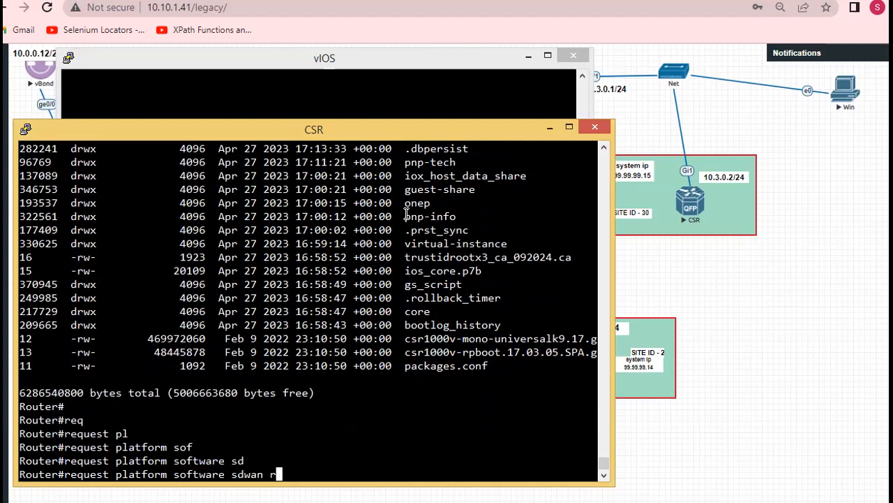
key(Tab)
text(boo)
key(Tab)
text(t)
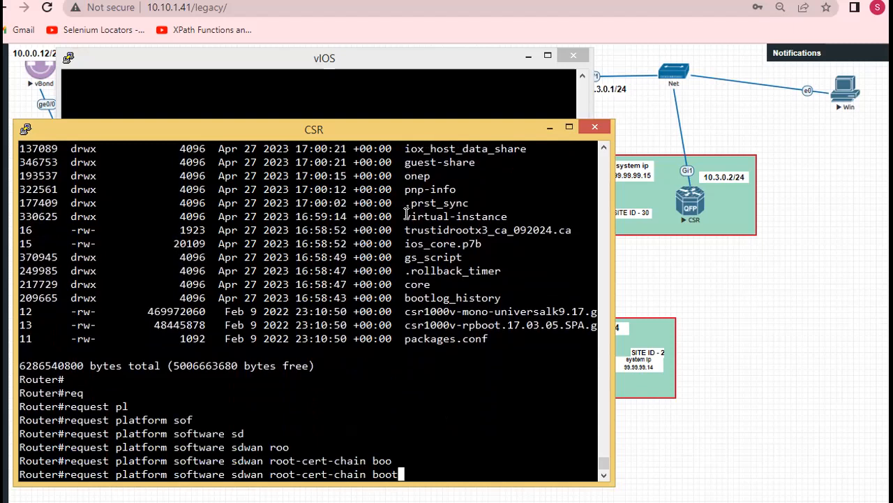
key(BackSpace)
key(BackSpace)
key(BackSpace)
key(BackSpace)
text(in)
key(Tab)
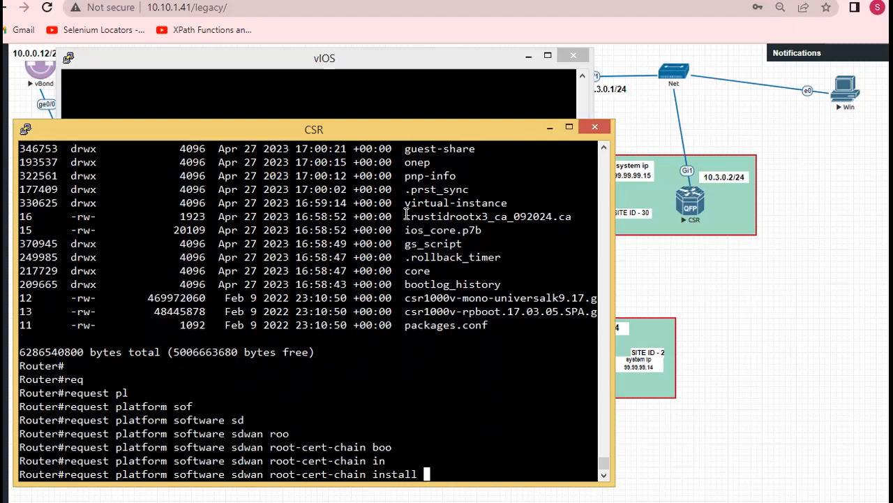
Complete the install command with bootflash:ROOTCA_Cert.crt, copying the filename from the directory listing, and run it
text(boo)
key(Tab)
scroll(417, 249, up, 4)
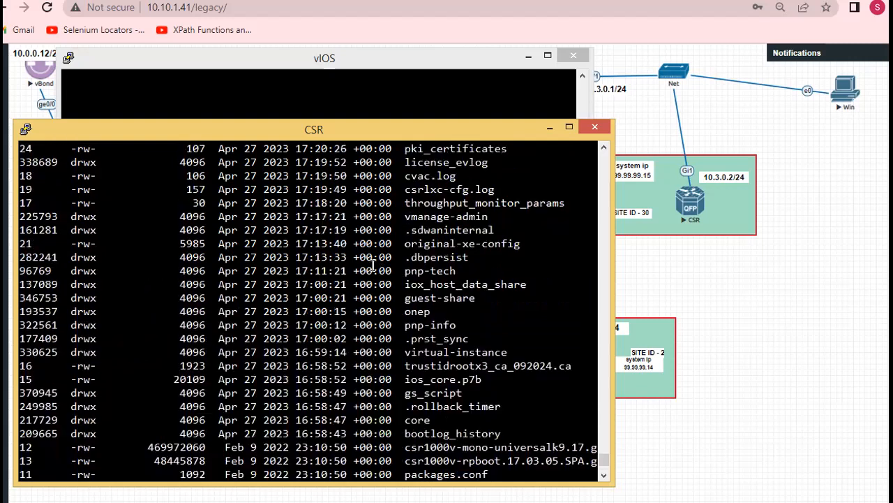
scroll(418, 249, up, 4)
double_click(416, 256)
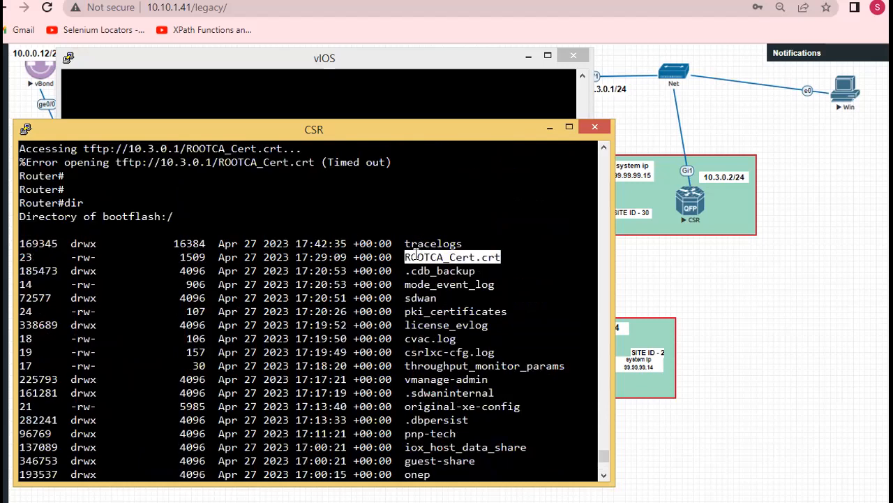
right_click(416, 257)
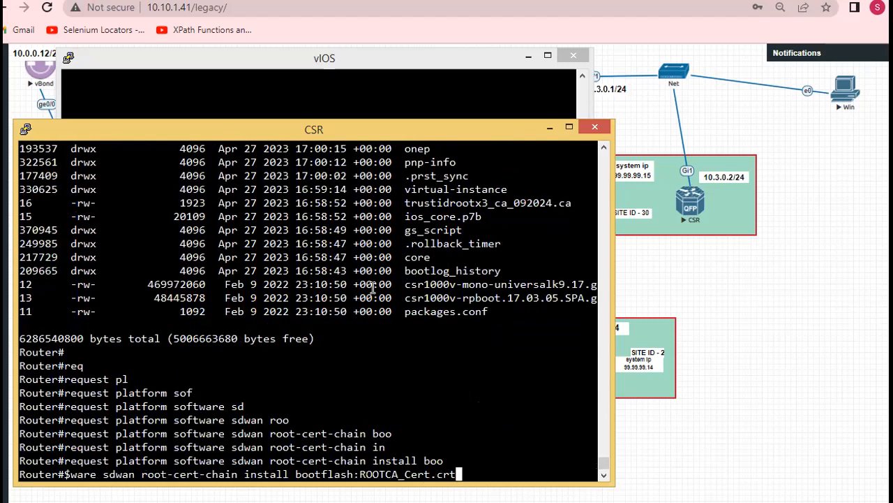
key(Return)
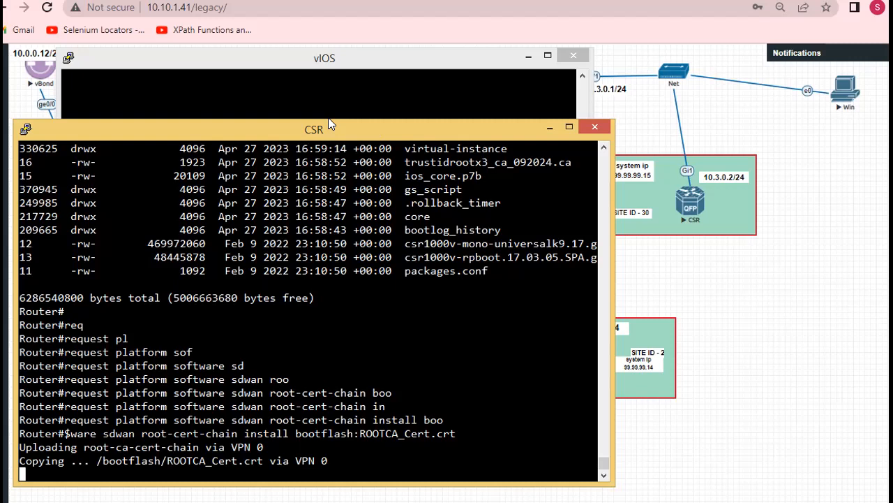
drag(328, 119, 328, 124)
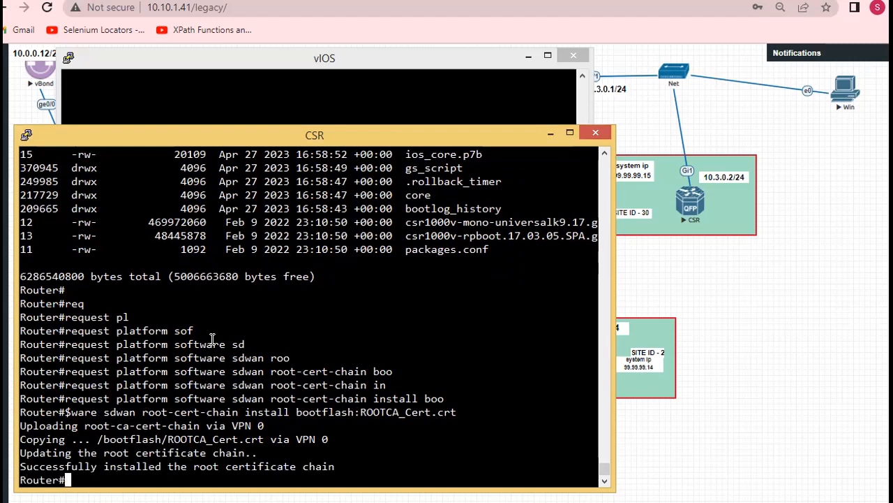
Display the installed root CA certificate on the CSR router with "show sdwan certificate root-ca-cert"
key(Return)
key(Return)
key(Return)
key(Return)
key(Return)
key(Return)
key(Return)
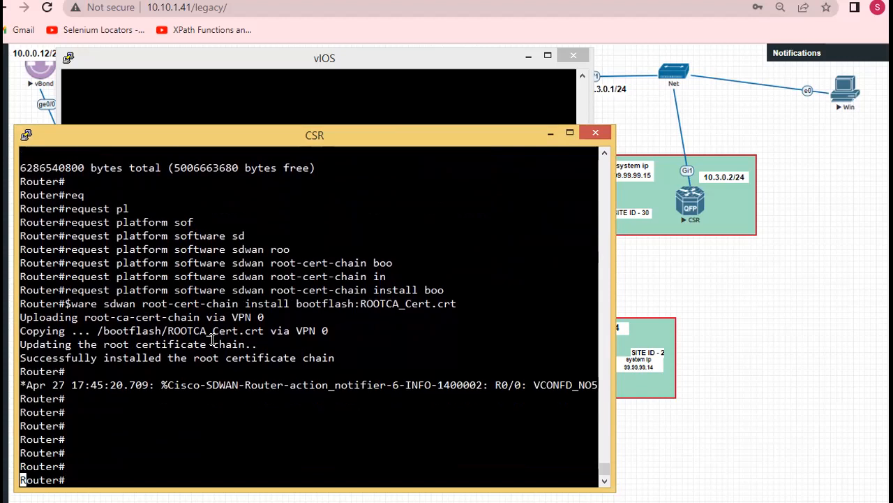
key(Return)
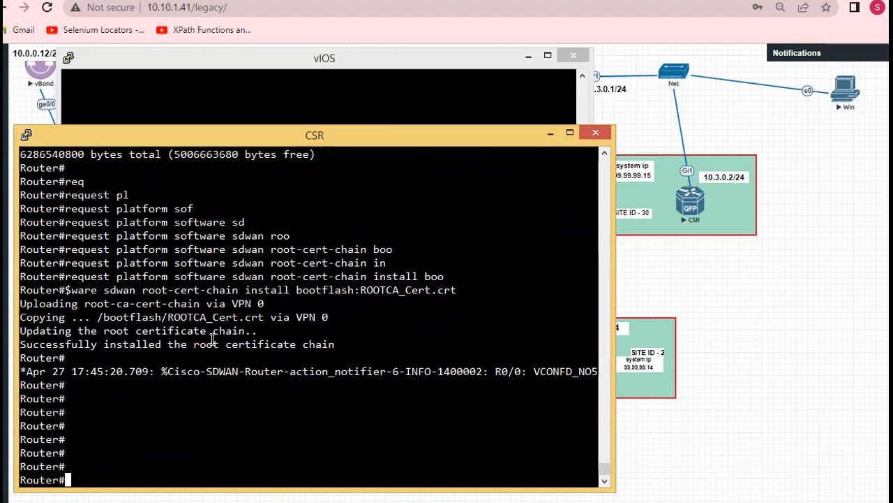
text(show s)
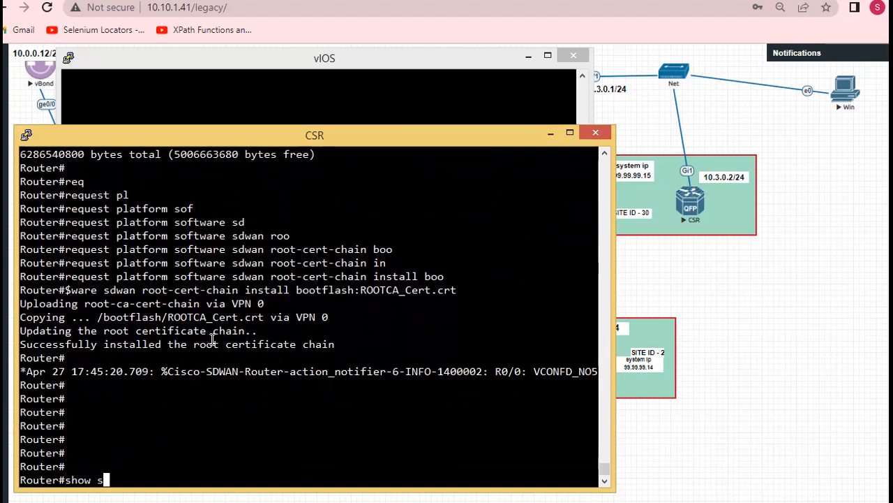
text(dwa)
key(Tab)
text(cert)
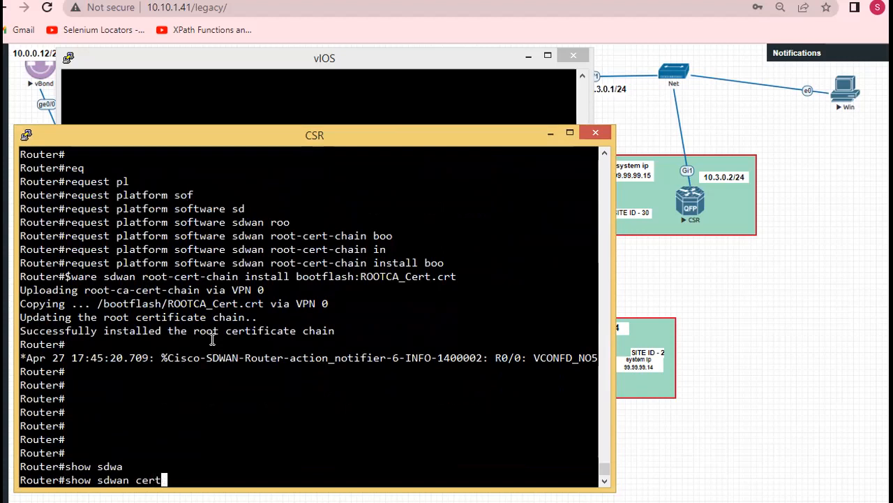
key(Tab)
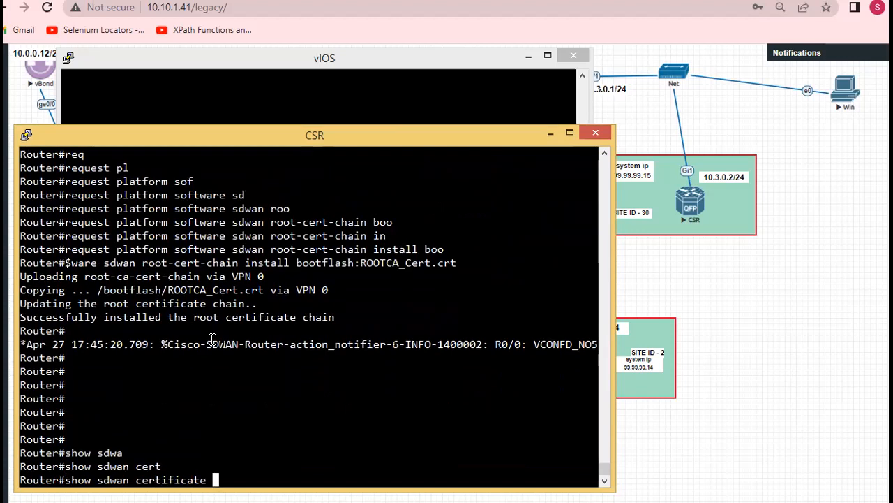
text(roo)
key(Tab)
key(Return)
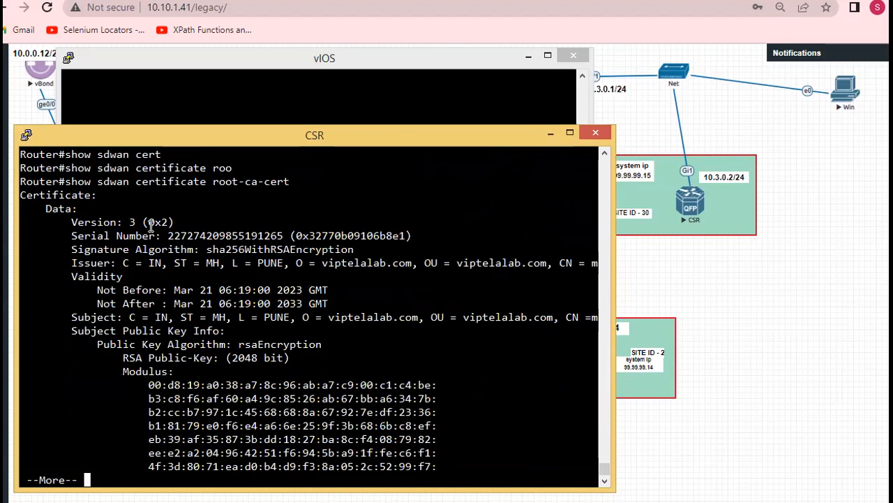
Check the issuer organization and validity dates in the certificate output, and page through to its end
drag(293, 262, 414, 262)
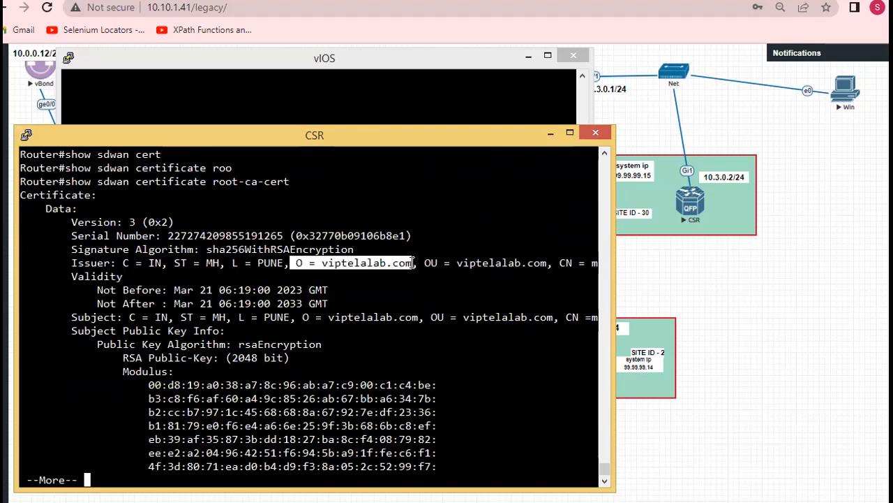
click(359, 262)
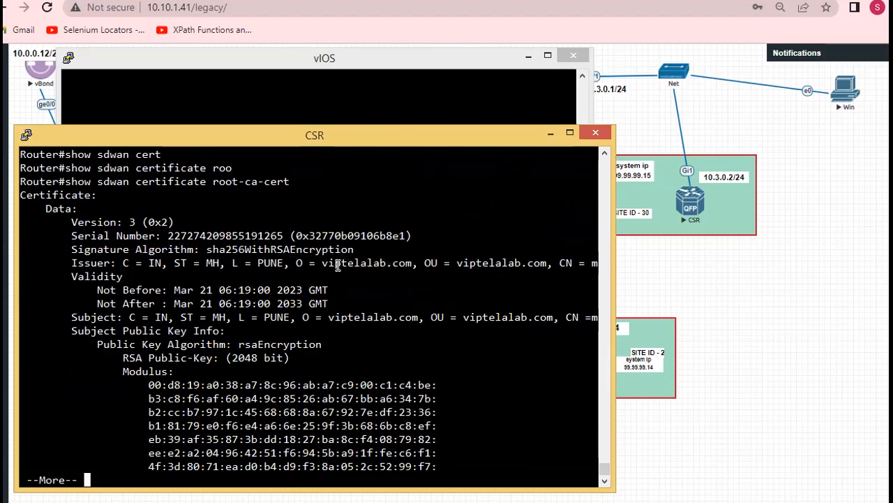
drag(323, 262, 416, 263)
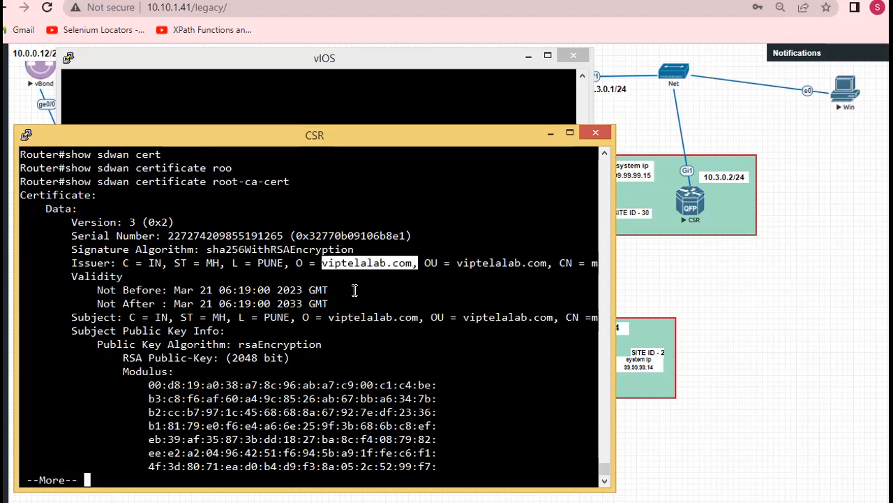
click(209, 297)
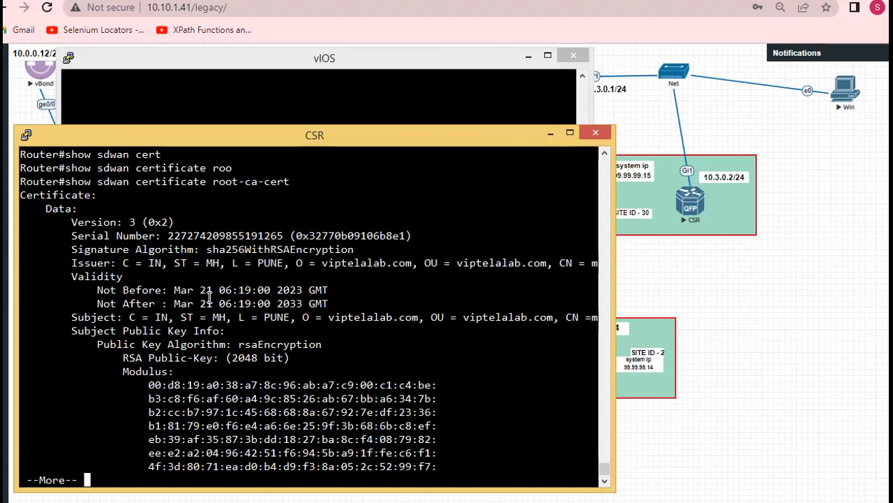
key(space)
key(space)
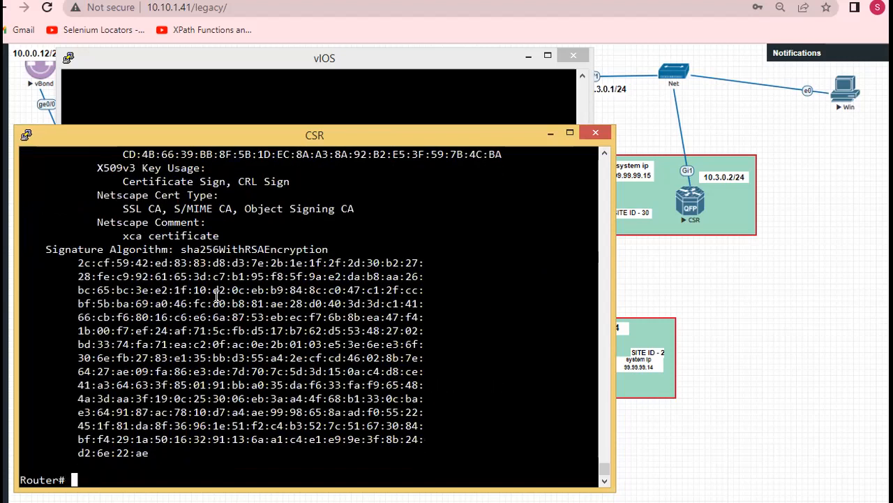
key(Return)
key(Return)
key(Return)
key(Return)
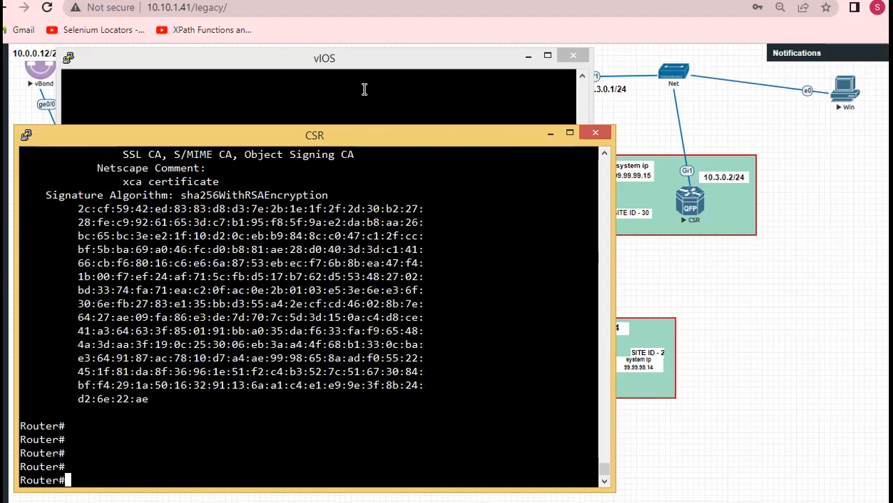
Switch to the Windows VM's vManage session and open the WAN Edge device list under the device configuration
click(654, 274)
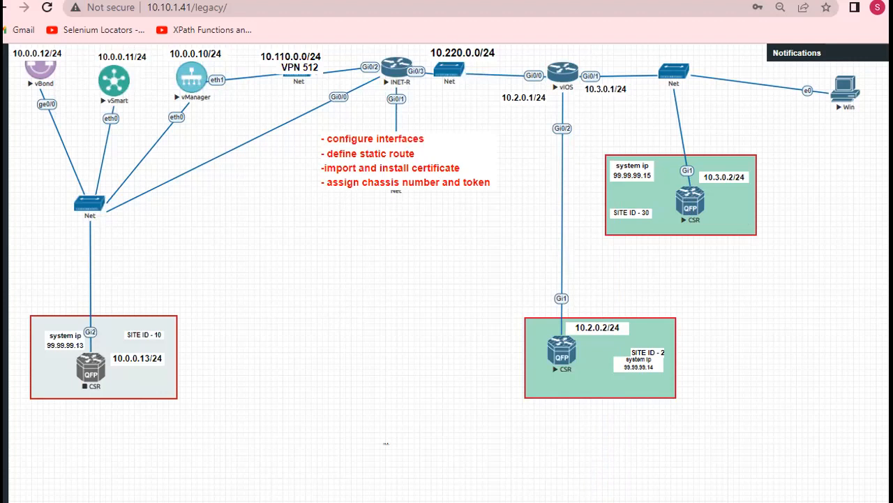
key(alt+Tab)
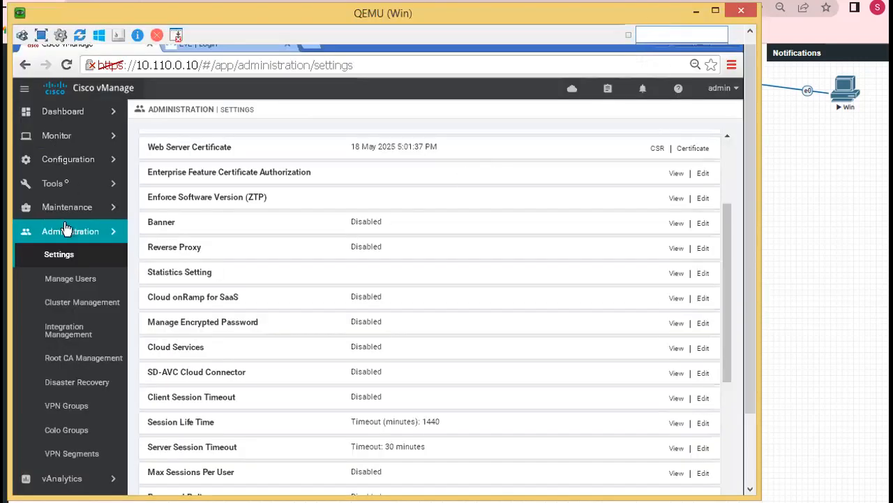
click(68, 166)
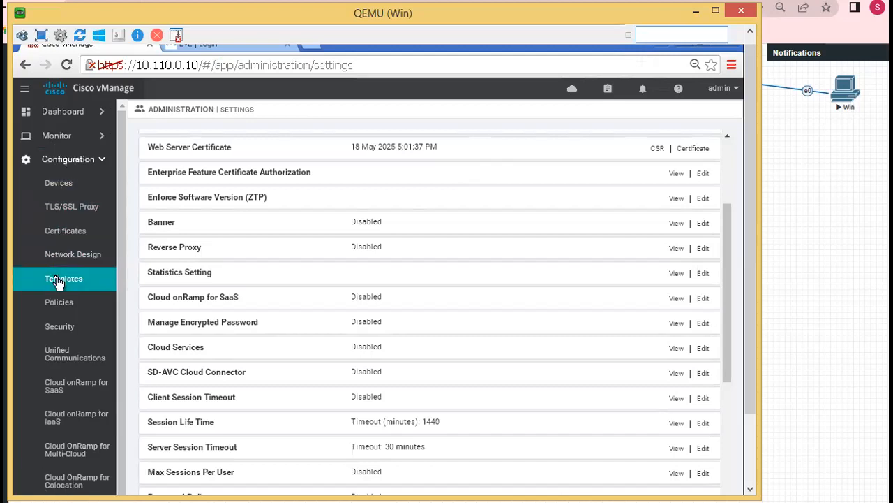
click(68, 190)
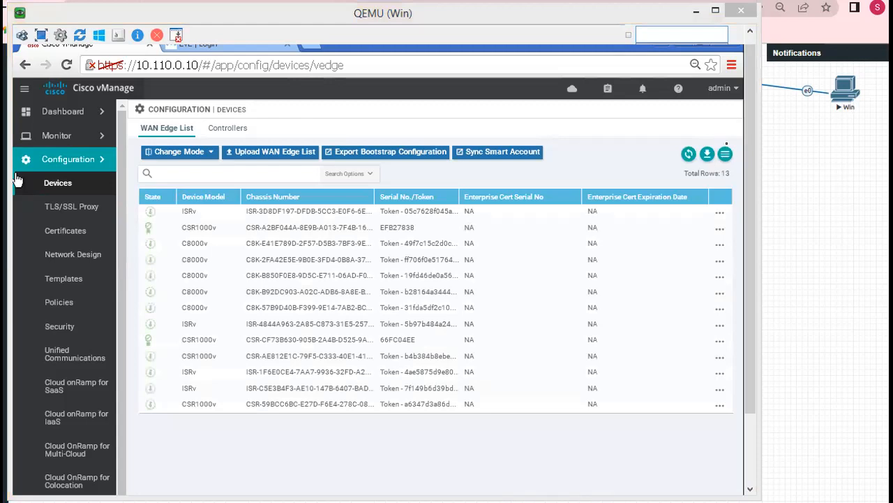
Return to the lab topology, open the vManager node's console, and log in as admin with the account password
click(810, 187)
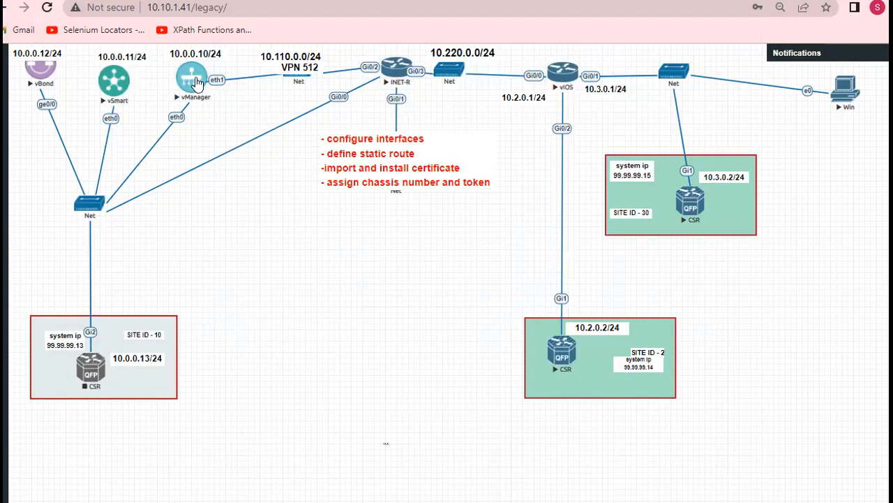
click(198, 82)
click(464, 106)
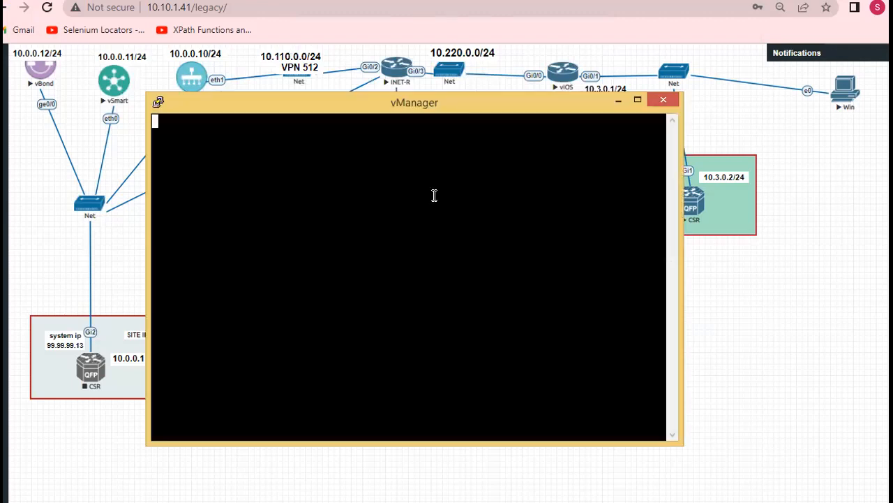
key(Return)
text(anage login: admin)
key(Return)
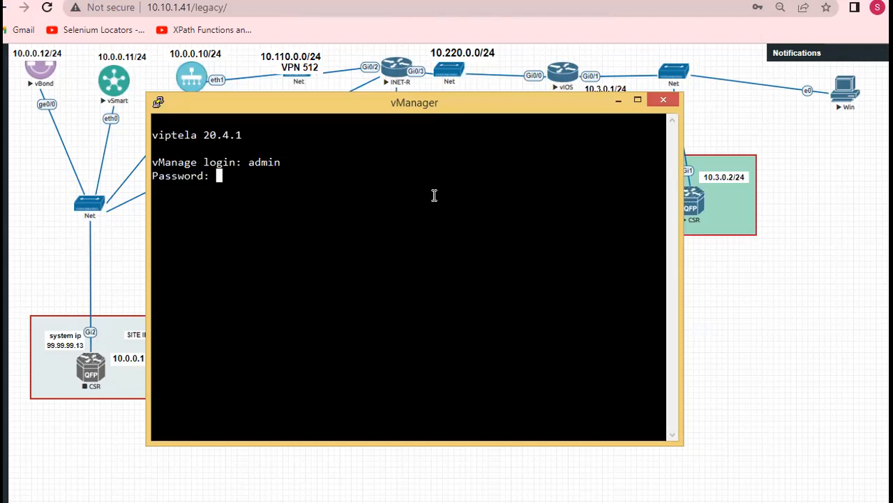
key(Return)
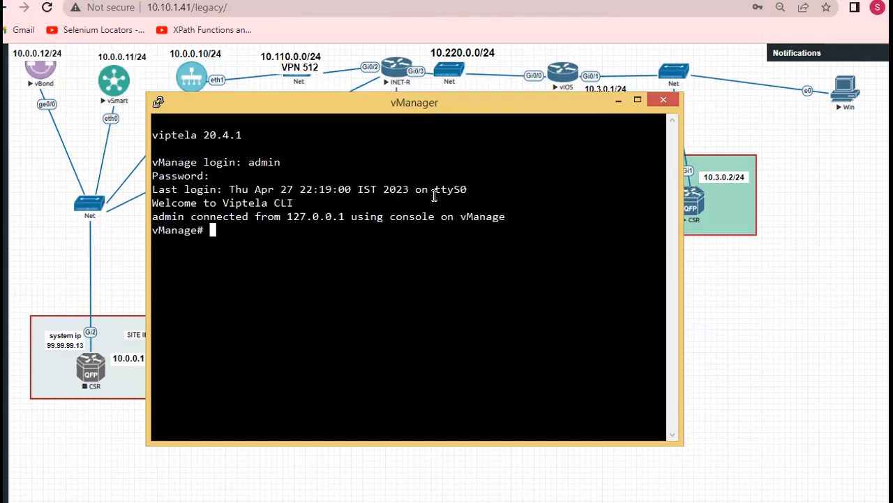
Ping the site 30 router at 10.3.0.2 from vManage, and stop the ping after a few replies
key(Return)
key(Return)
text(ping 10.30.)
key(BackSpace)
key(BackSpace)
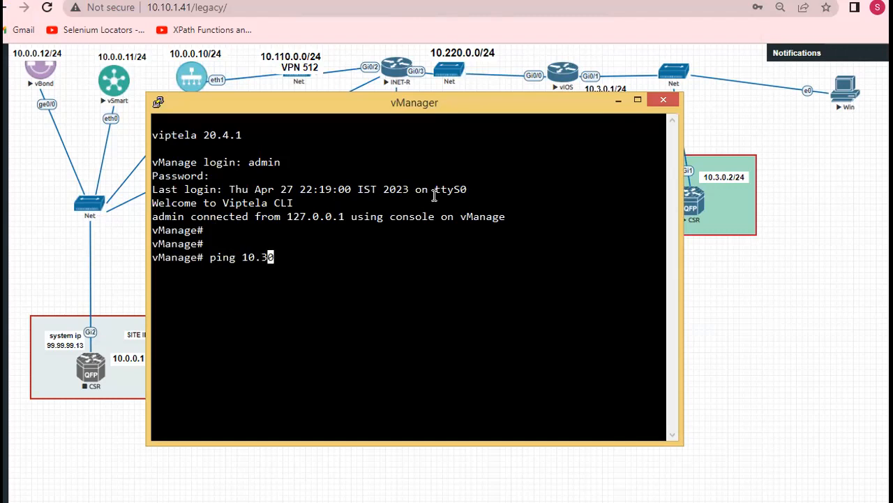
text(.0.2)
key(Return)
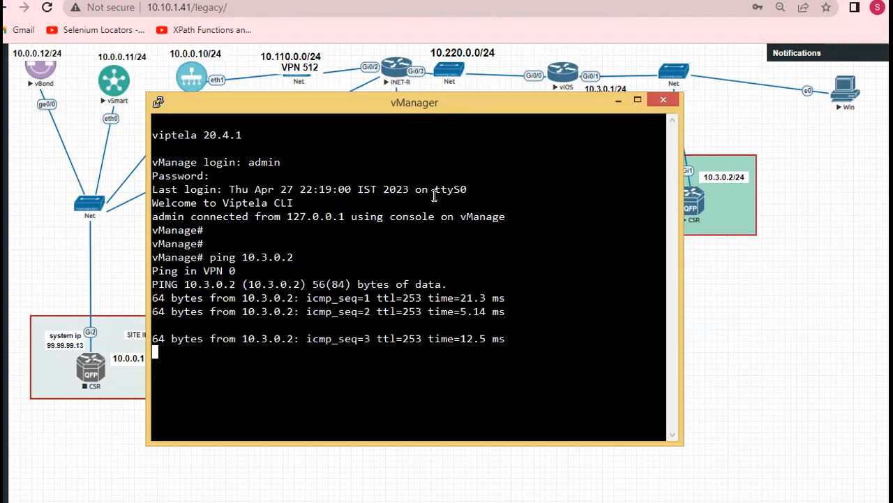
key(ctrl+c)
Open the vBond node's console from the topology and log in as admin with the account password
click(2, 85)
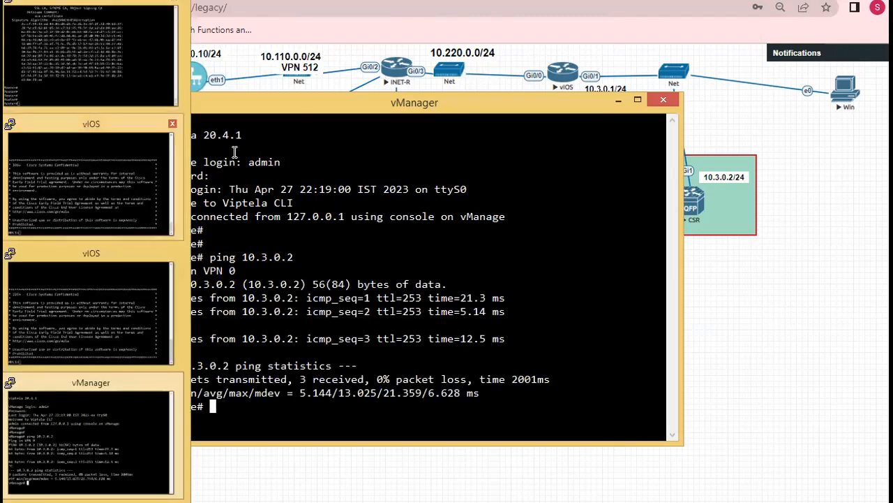
click(46, 70)
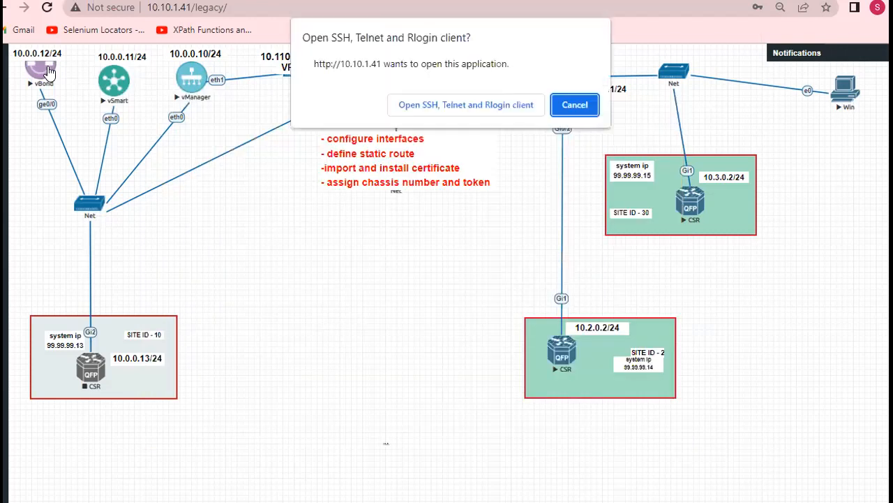
click(447, 107)
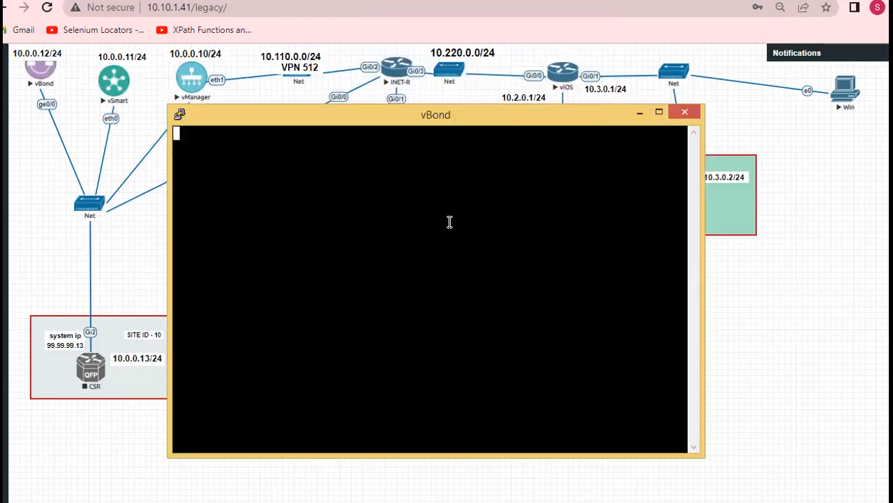
key(Return)
text(admin)
key(Return)
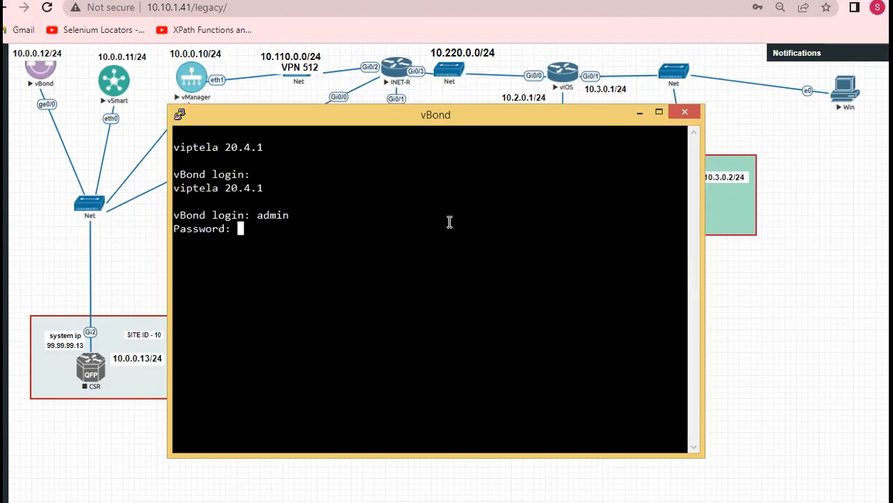
key(Return)
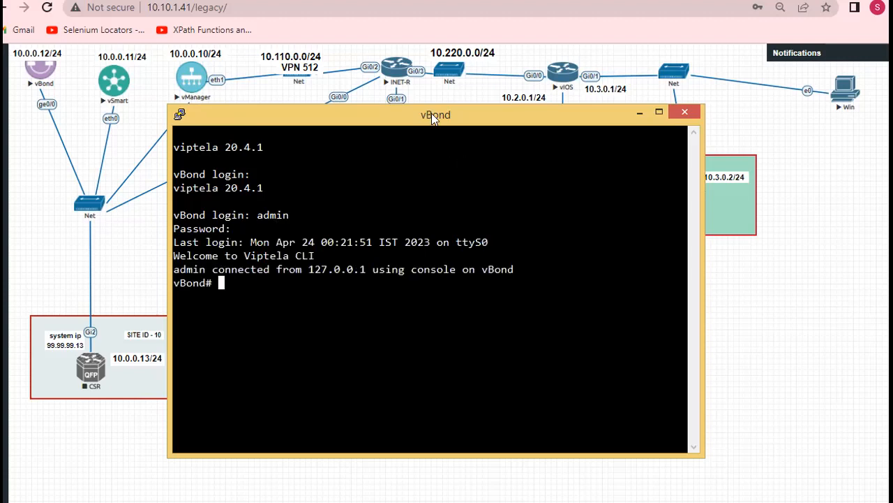
Ping the site 30 router at 10.3.0.2 from vBond, and stop the ping after a couple of replies
drag(430, 112, 378, 113)
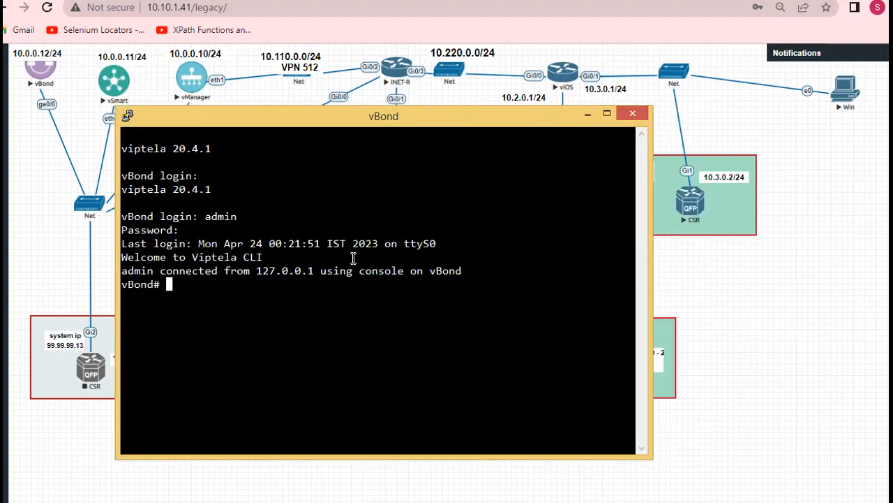
text(ping)
text(10.3.0.2)
key(Return)
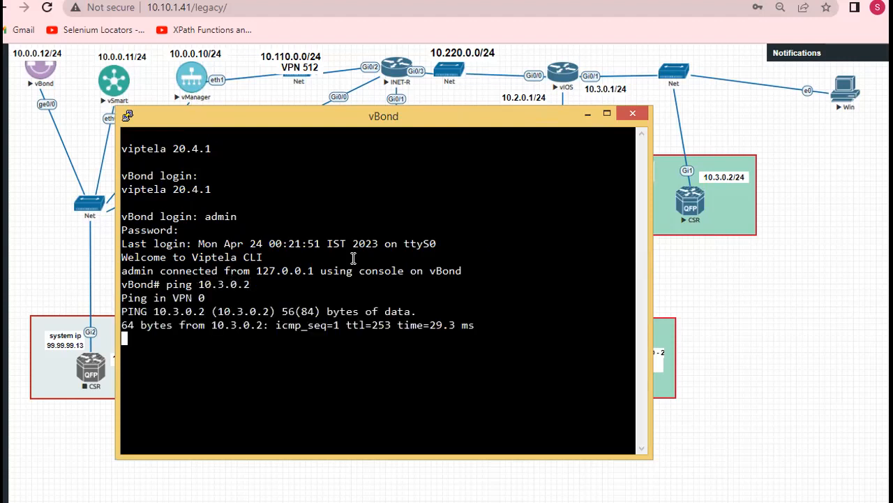
key(ctrl+c)
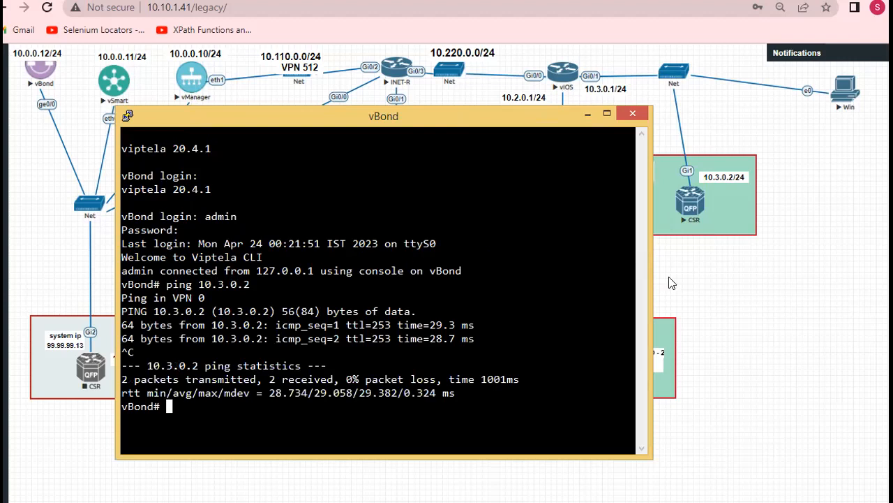
Close the CSR router's console session and return to the WAN Edge device list in the Windows VM
click(705, 286)
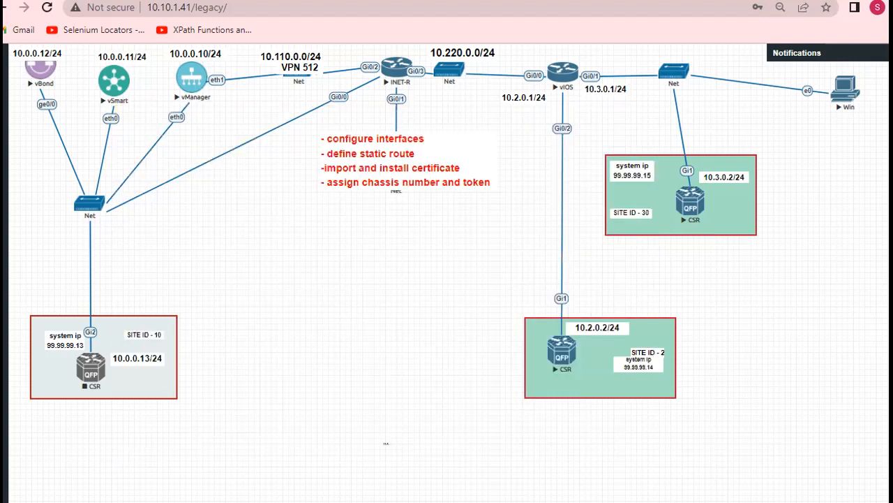
click(265, 500)
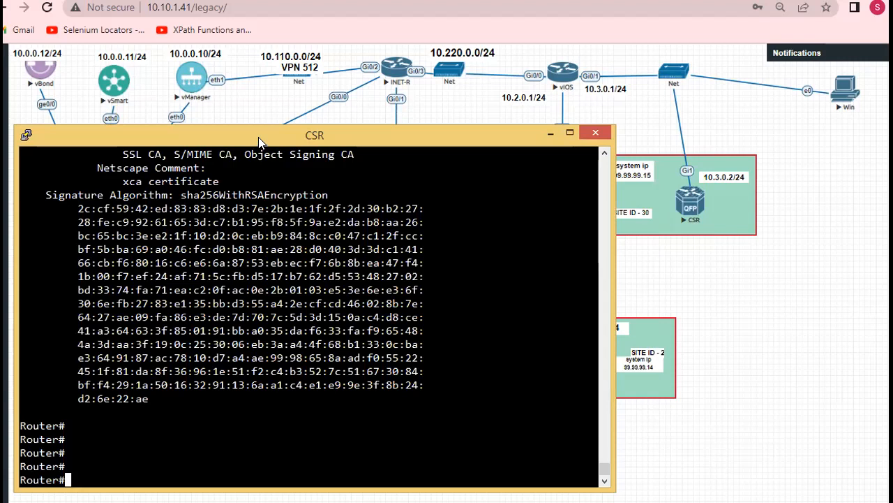
drag(259, 141, 259, 136)
click(595, 126)
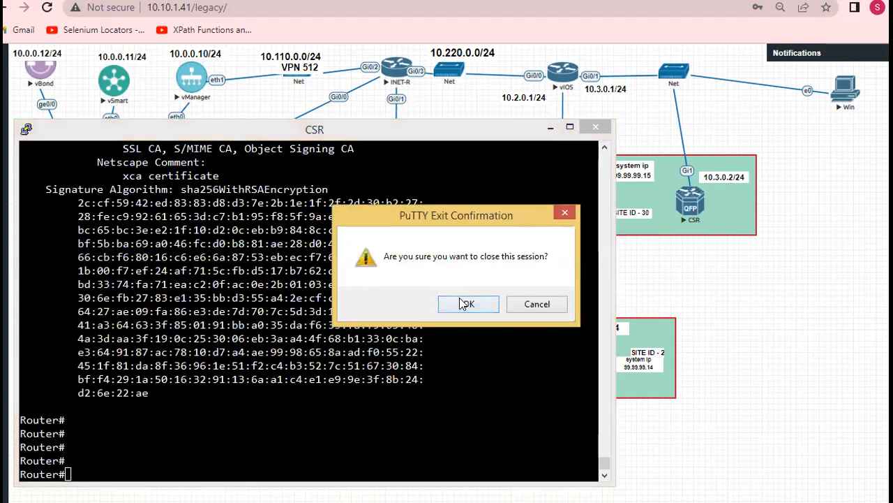
click(466, 303)
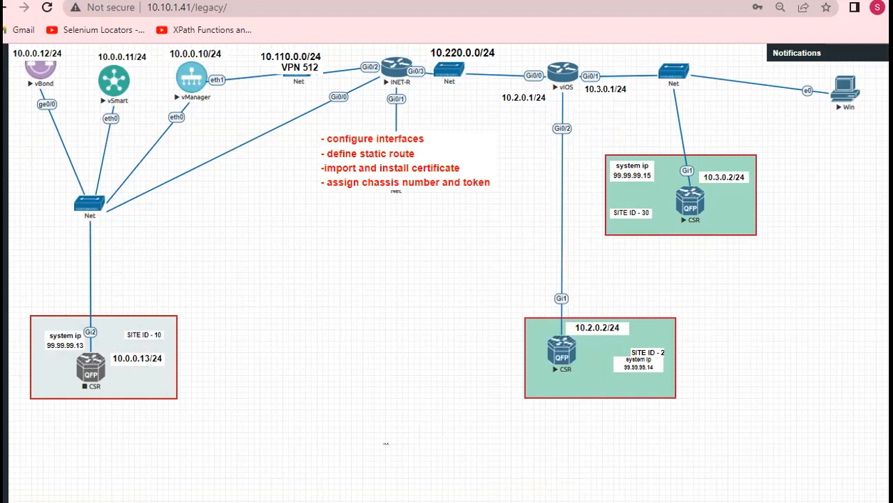
click(258, 501)
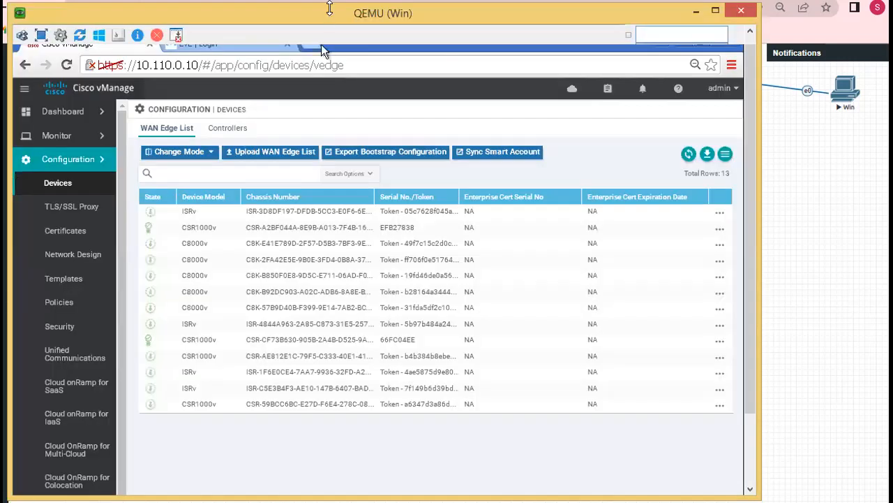
drag(330, 7, 328, 0)
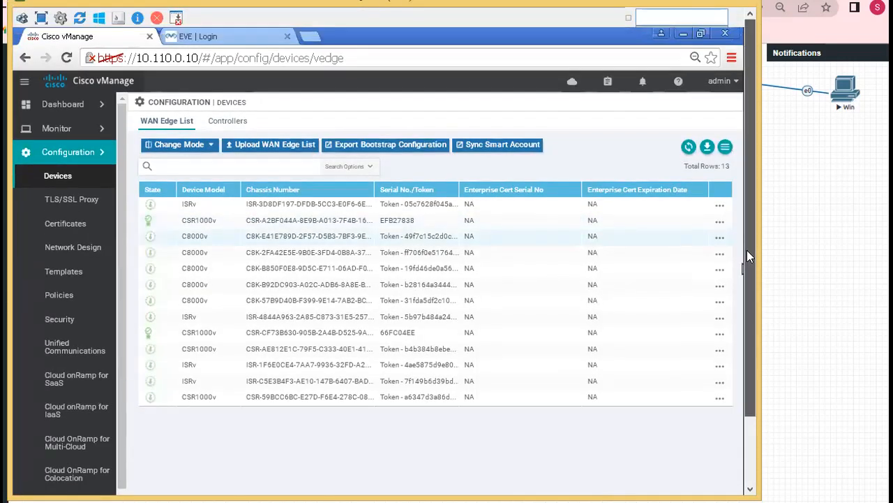
click(233, 39)
click(355, 352)
click(355, 353)
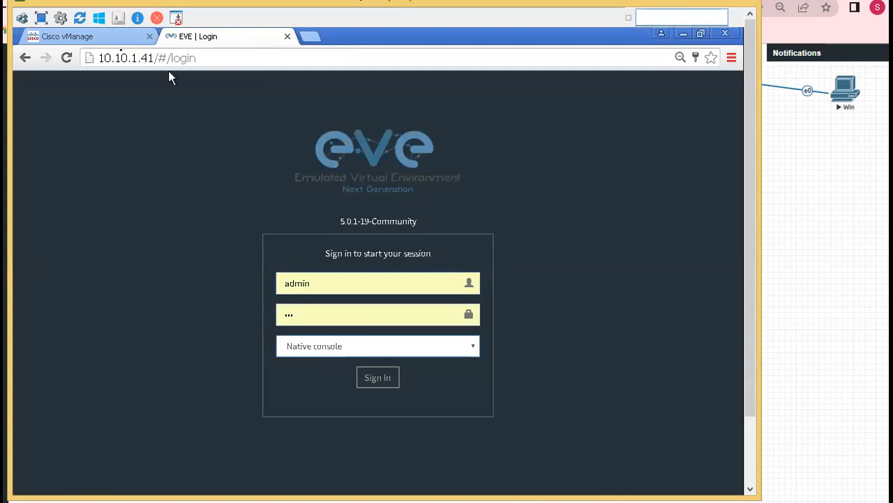
click(102, 39)
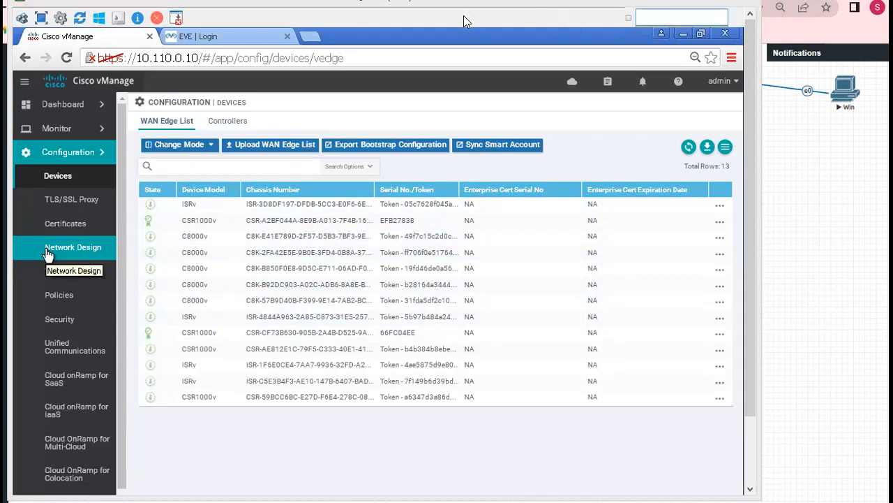
click(808, 156)
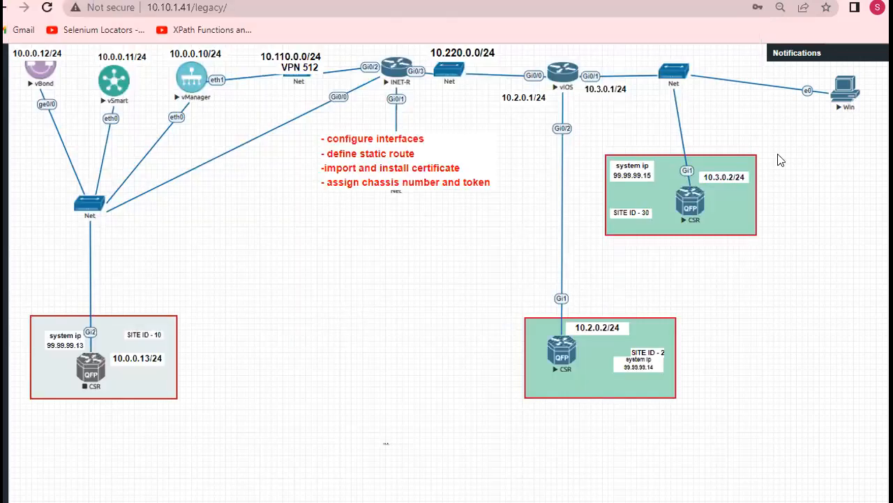
mouse_move(134, 497)
click(139, 376)
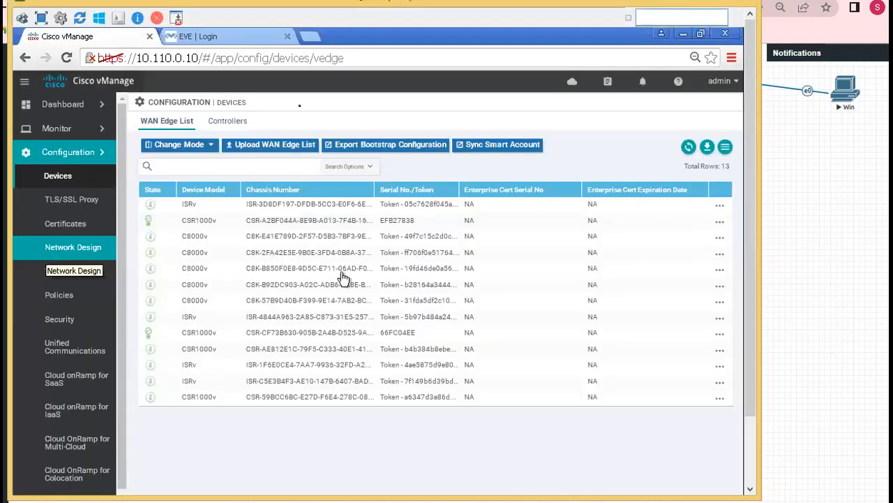
Sign in to the EVE lab as admin with the prefilled credentials and open the site 30 CSR router's console
click(253, 35)
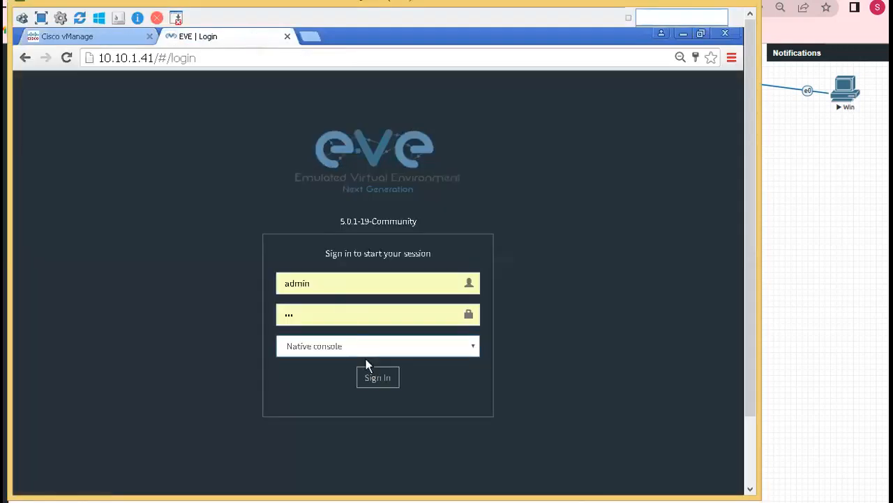
click(376, 379)
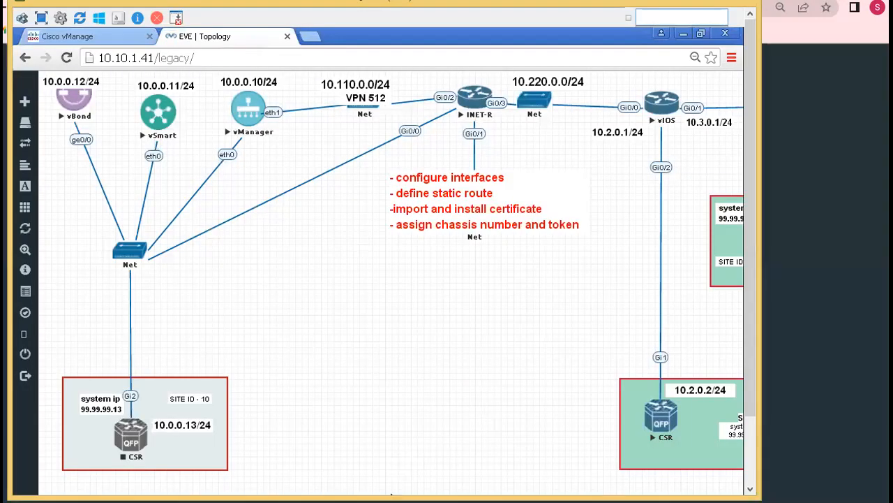
scroll(391, 488, down, 2)
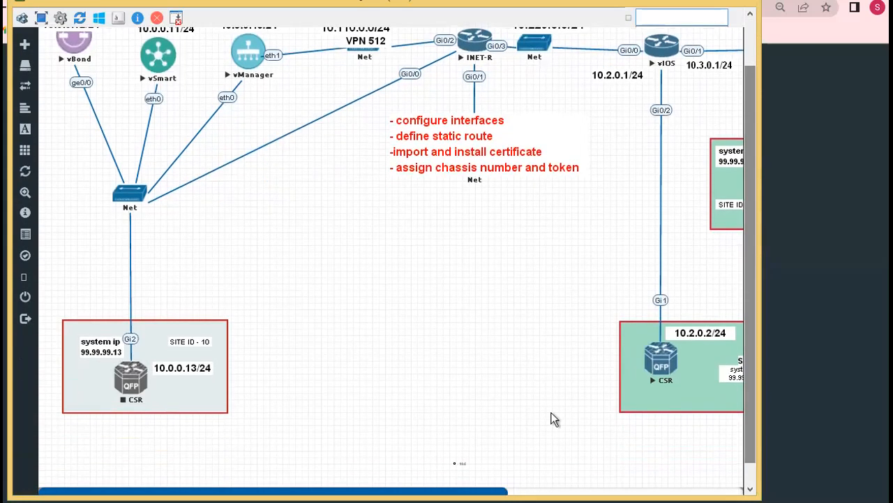
drag(441, 489, 536, 488)
click(656, 195)
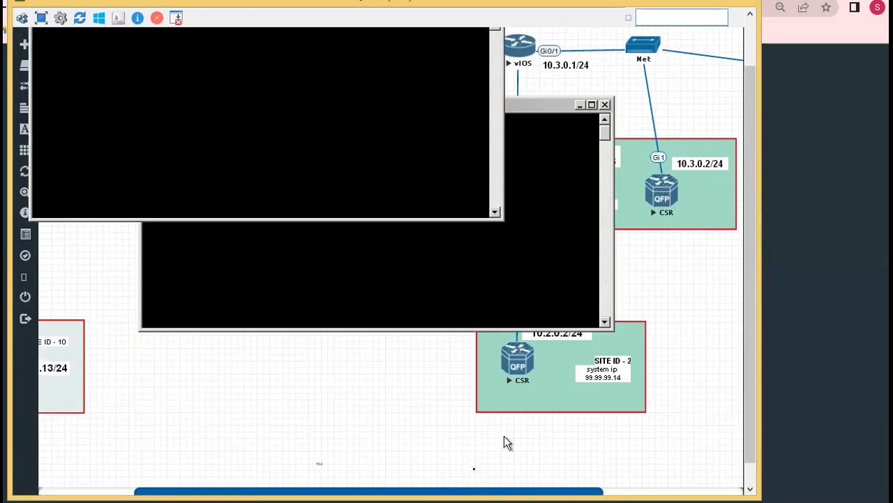
Close the duplicate Telnet session and bring up the router prompt in the remaining CSR console
drag(468, 489, 397, 488)
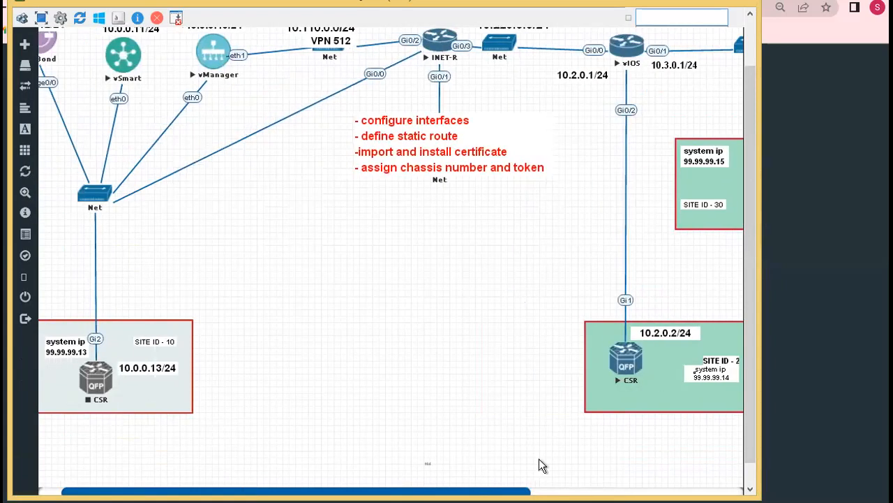
drag(746, 385, 744, 412)
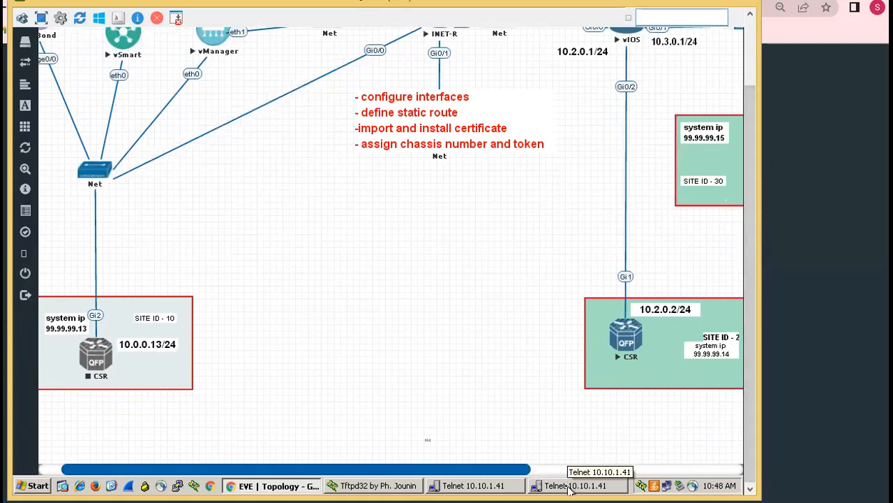
click(586, 483)
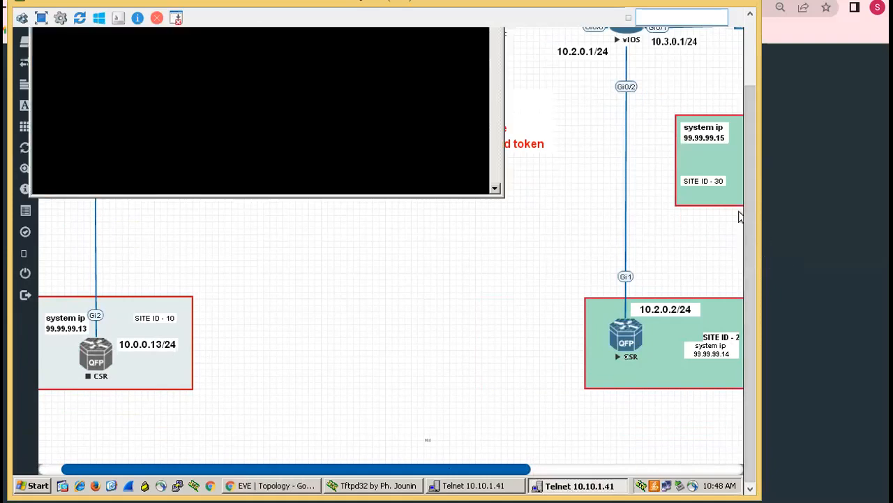
right_click(583, 486)
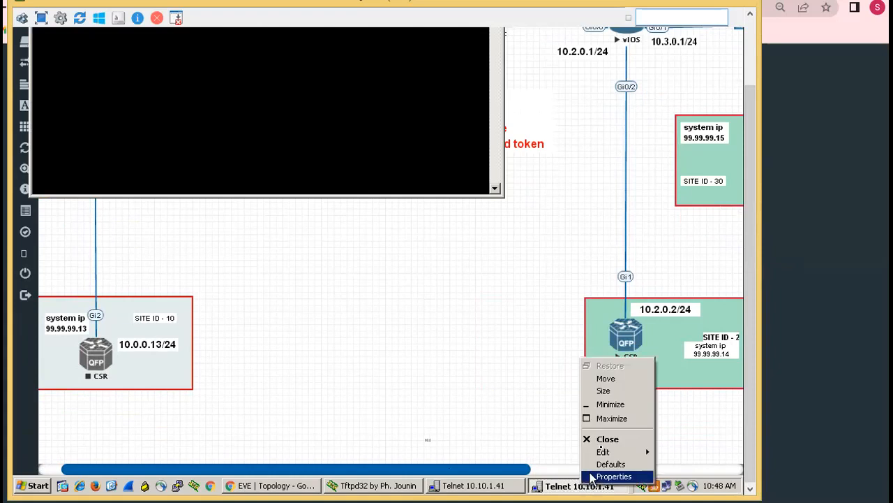
click(605, 439)
click(482, 487)
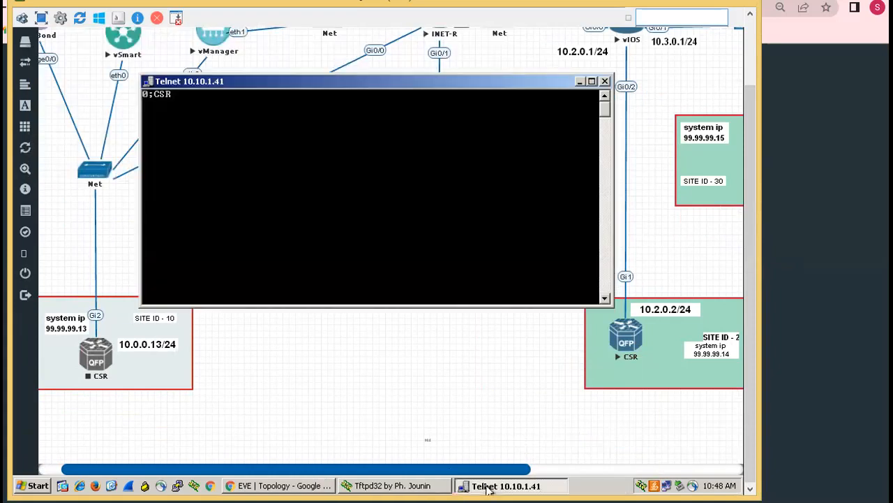
key(Return)
key(Return)
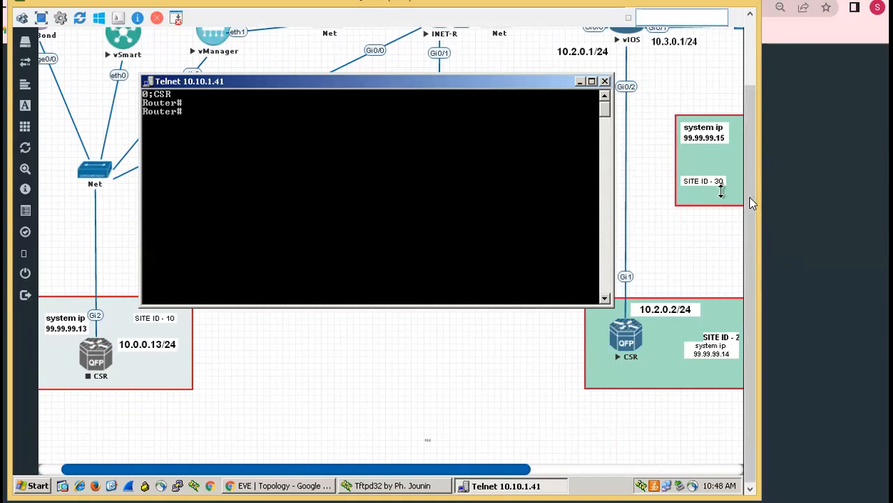
Return to vManage's WAN Edge device list and widen the Chassis Number and Serial No./Token columns to show full values
drag(744, 179, 745, 101)
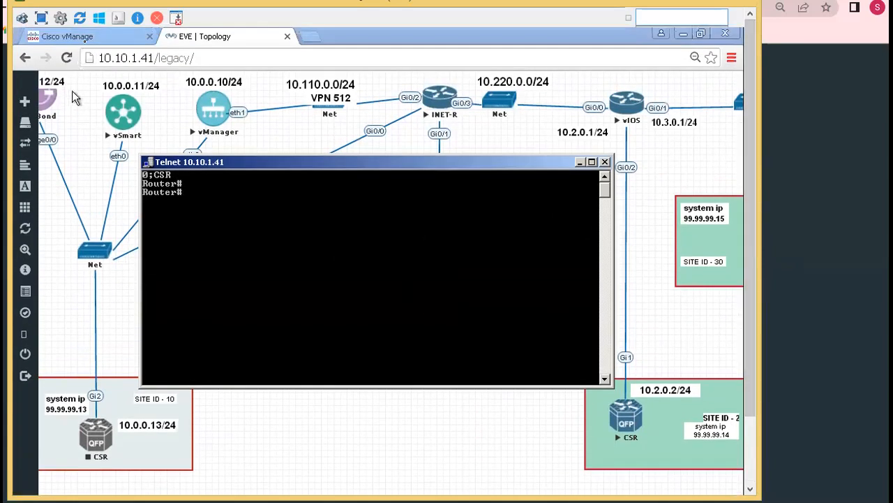
click(88, 40)
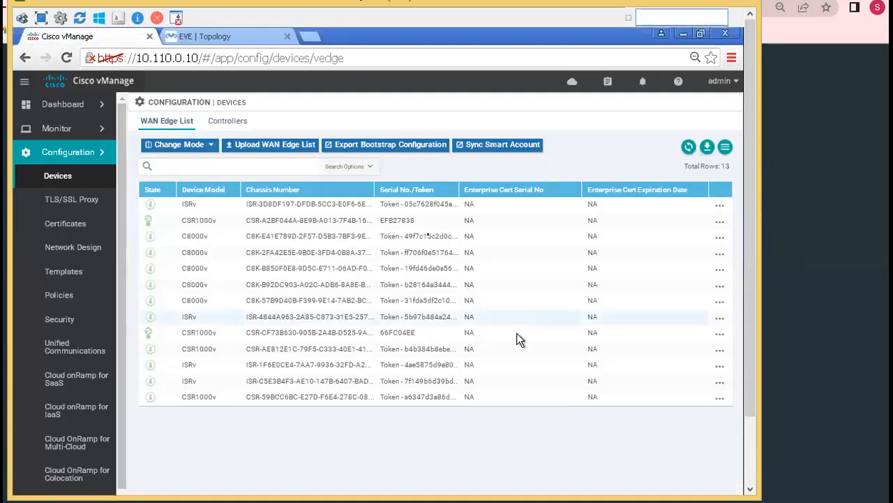
drag(375, 187, 427, 198)
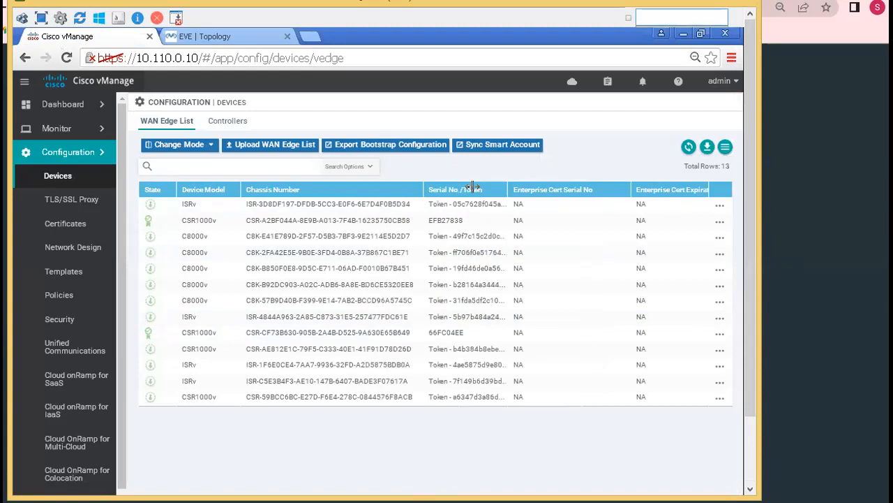
drag(504, 189, 603, 202)
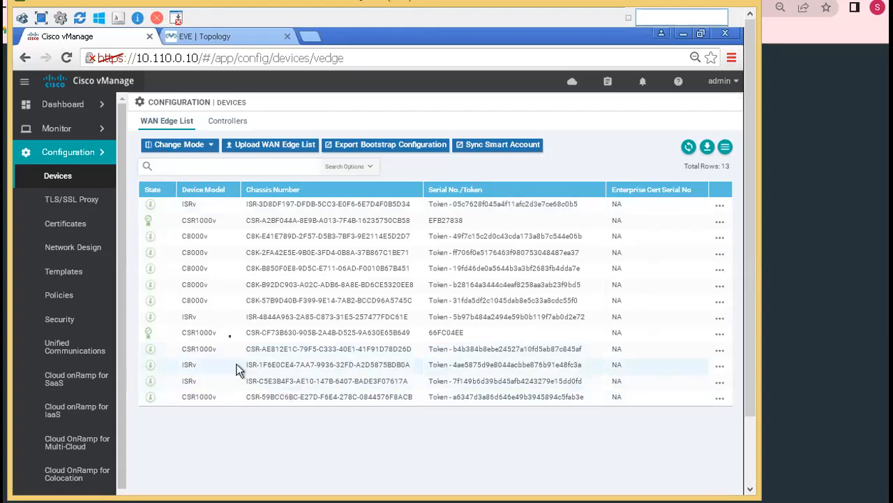
Copy the chassis number of the last CSR1000v in the list, without its CSR- prefix
click(263, 393)
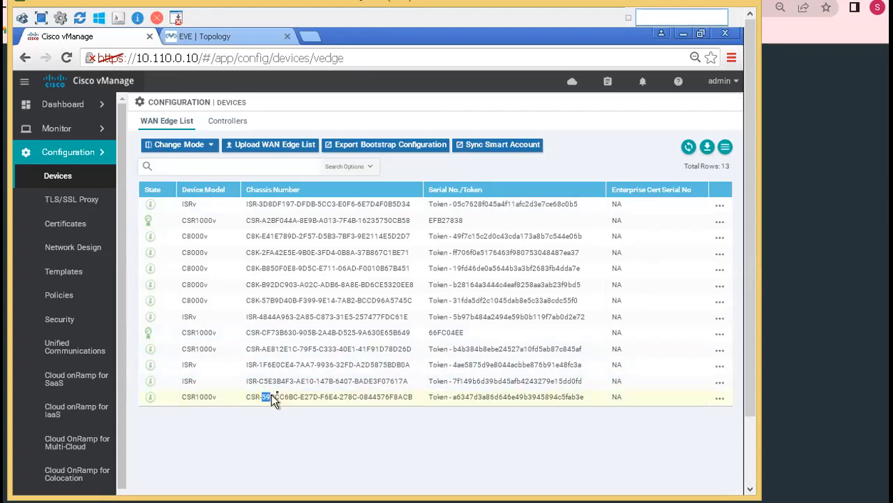
drag(311, 395, 394, 401)
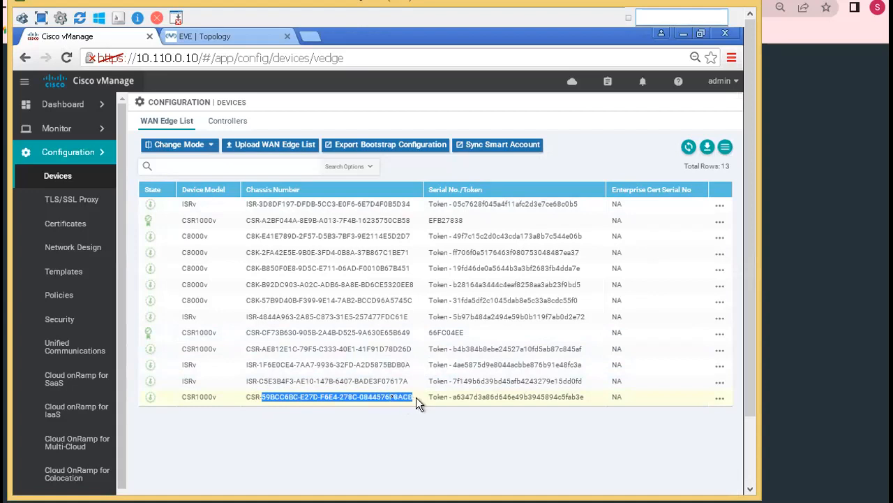
right_click(394, 401)
click(419, 408)
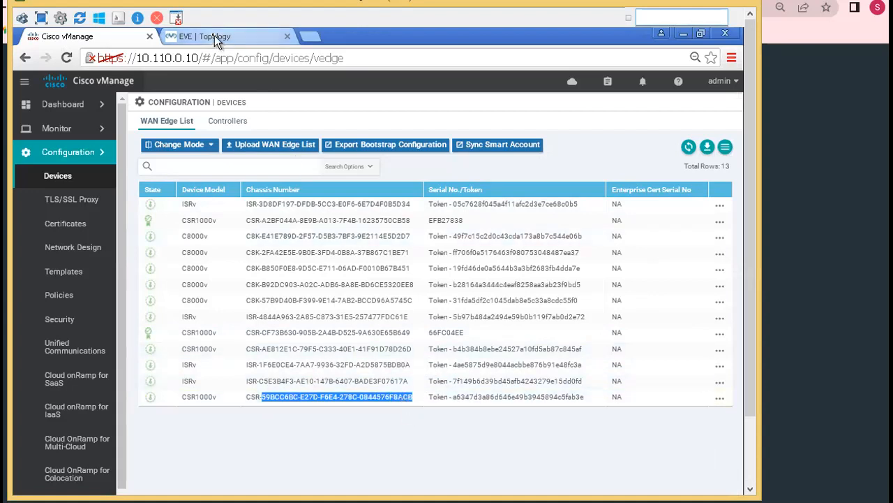
Switch to the CSR's Telnet session and begin the command "request platform software sdwan"
drag(748, 206, 746, 268)
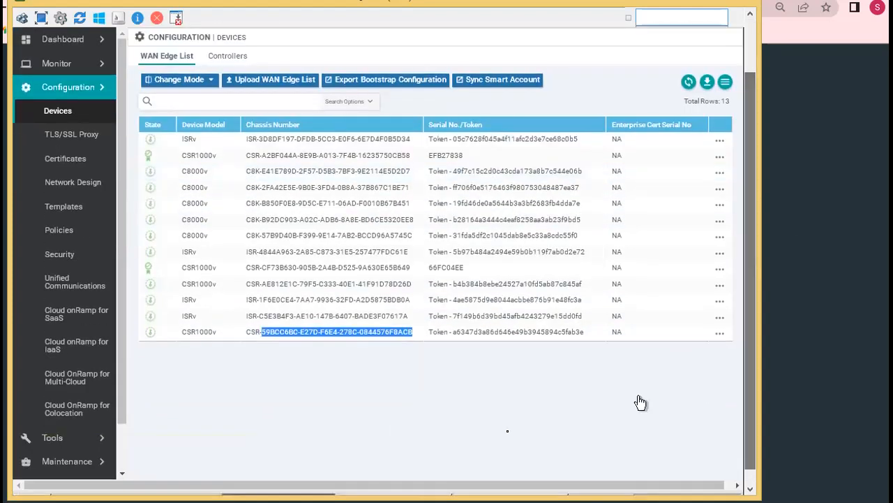
drag(748, 345, 747, 364)
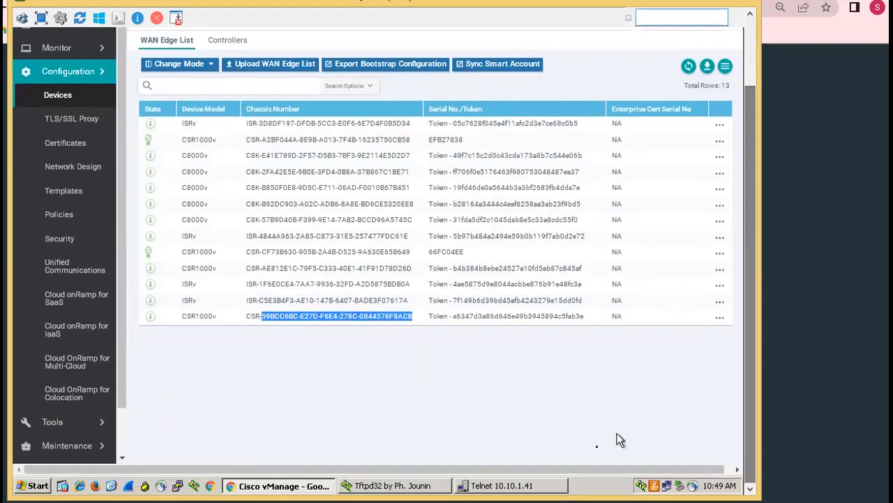
click(524, 485)
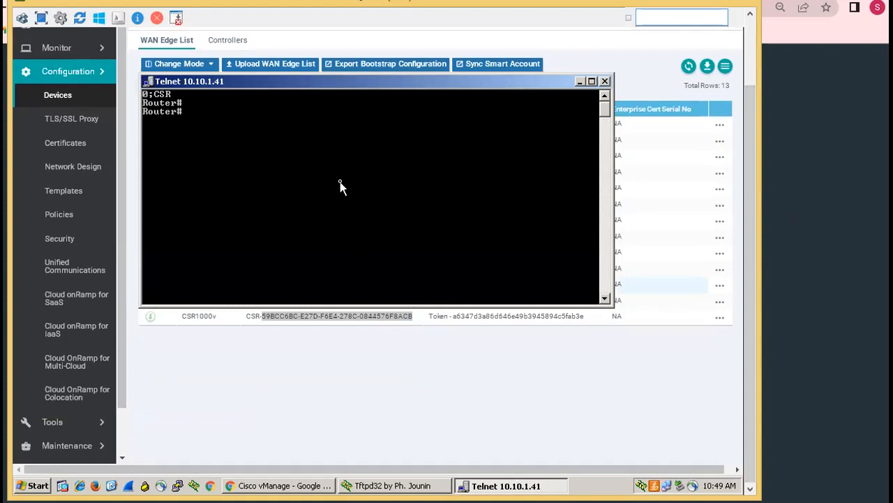
text(reque)
key(Tab)
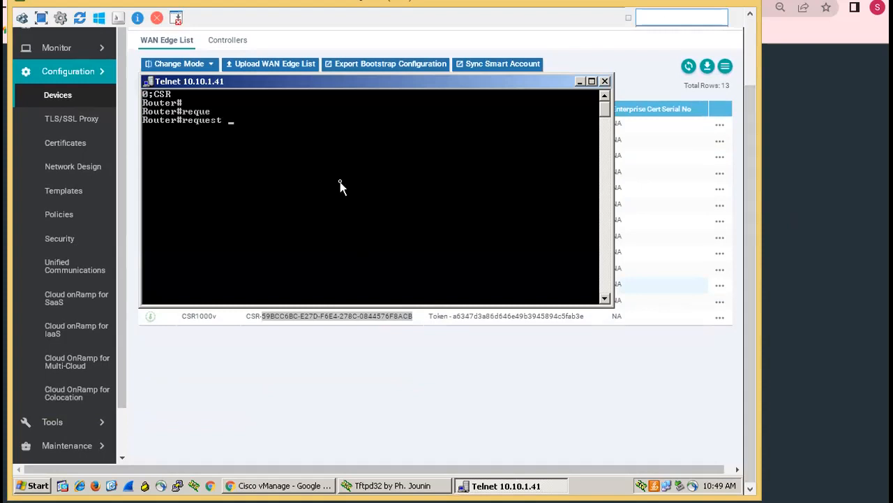
text(pl)
key(Tab)
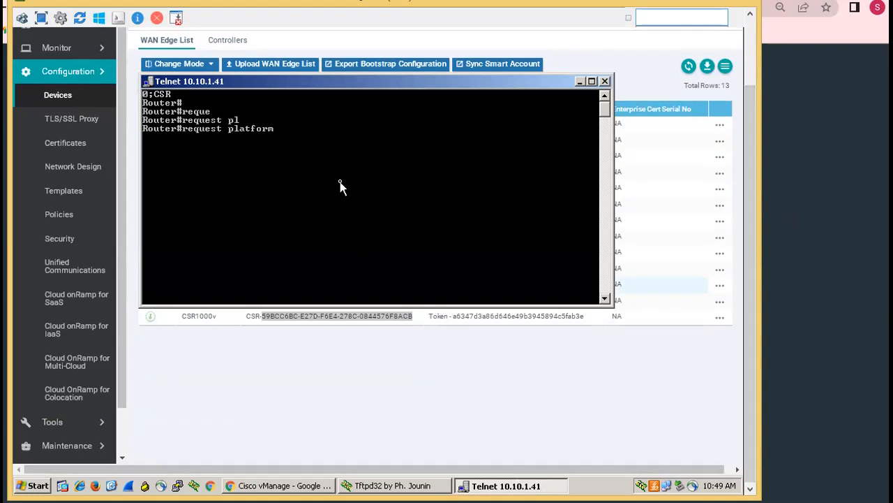
text(sof)
key(Tab)
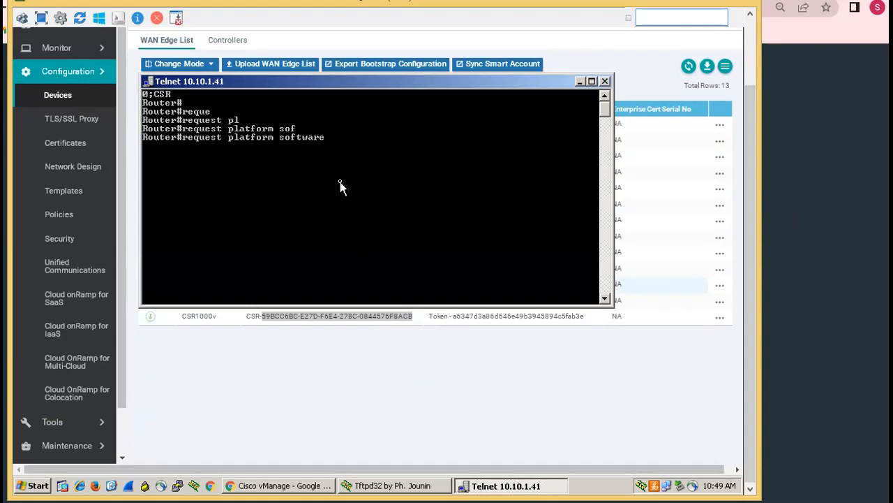
text(sdwa)
key(Tab)
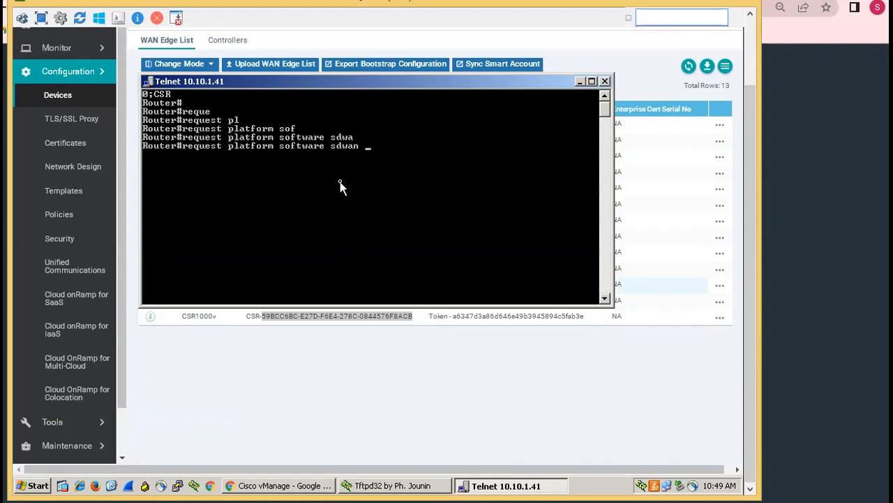
Extend the command with "vedge_cloud activate chassis-number" and paste the copied chassis number
text(ved)
key(Tab)
text(acti)
key(Tab)
text(ch)
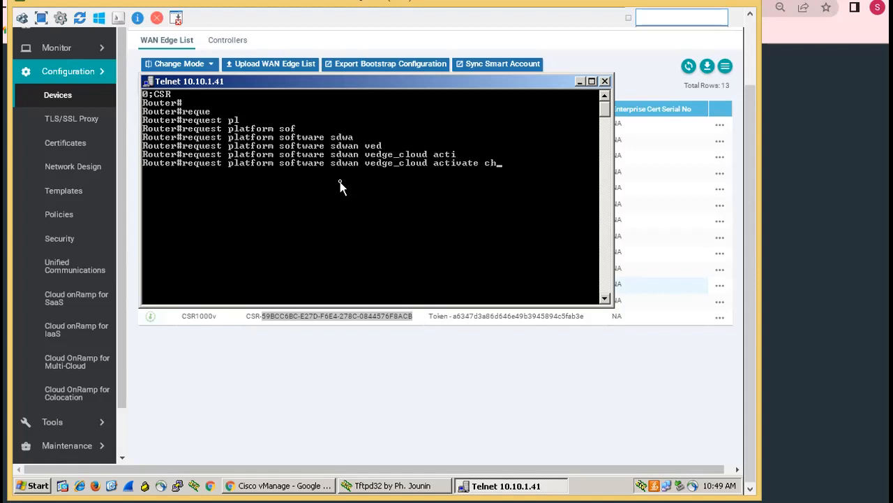
text(as)
key(Tab)
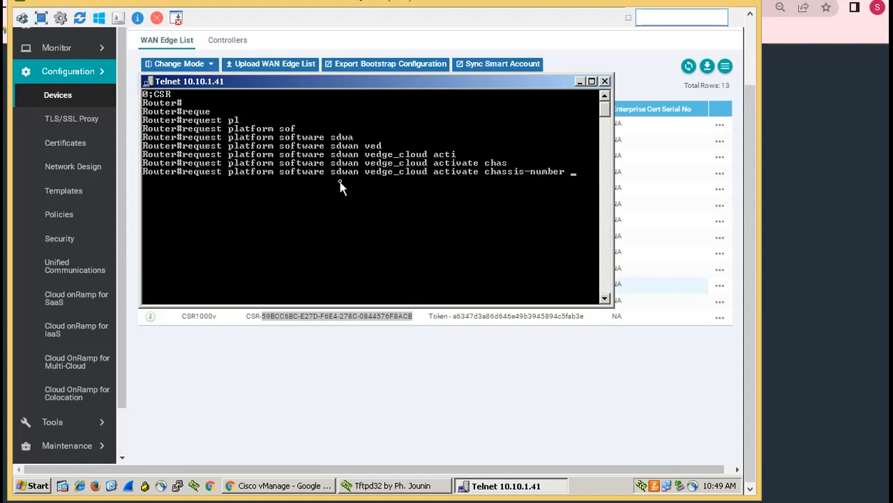
right_click(355, 181)
click(395, 217)
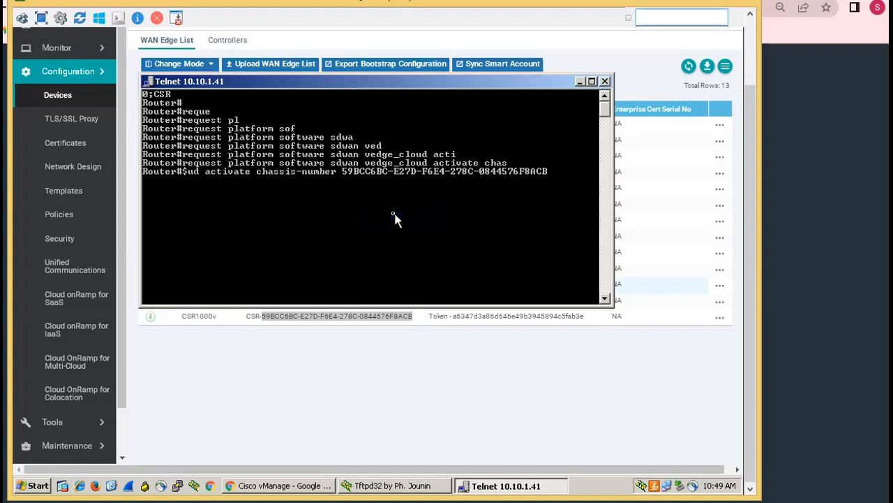
Append the "token" keyword to the activation command and copy the last CSR1000v's token from vManage's WAN Edge list
text(token)
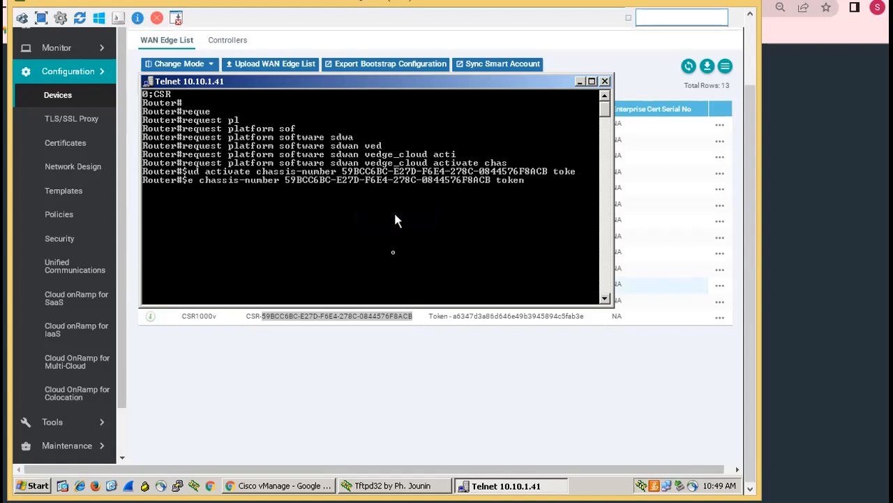
click(378, 400)
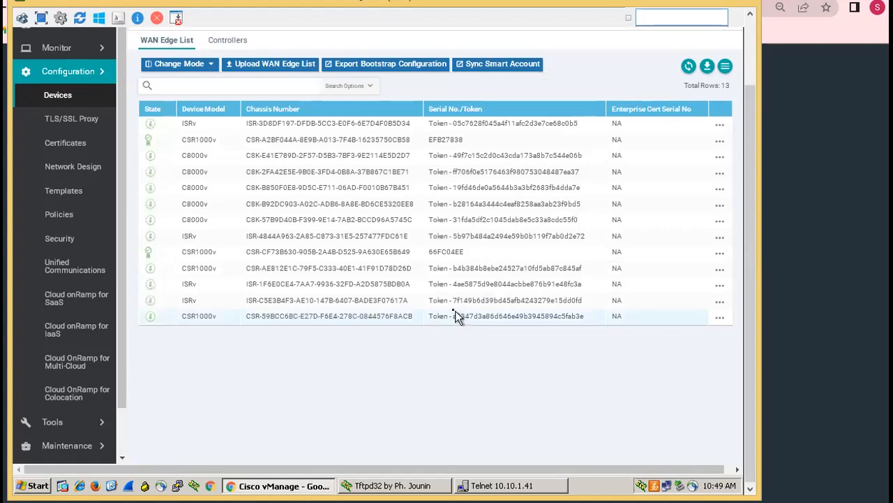
drag(454, 316, 591, 319)
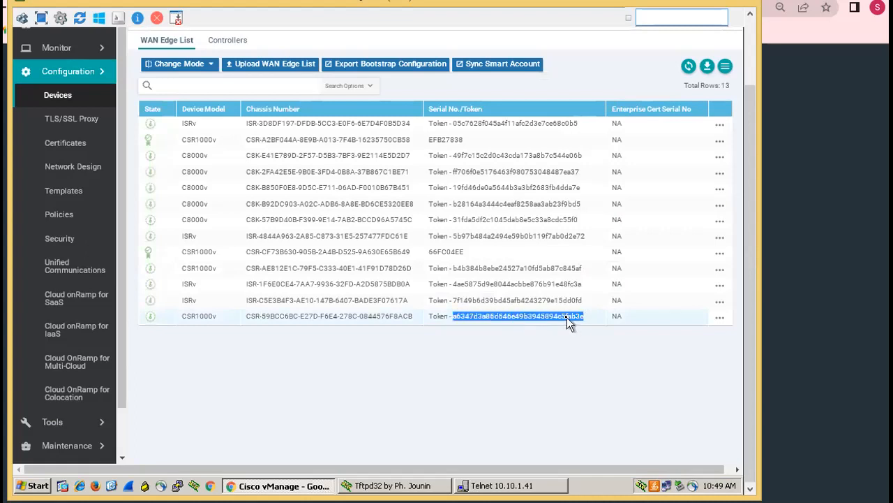
right_click(573, 320)
click(574, 325)
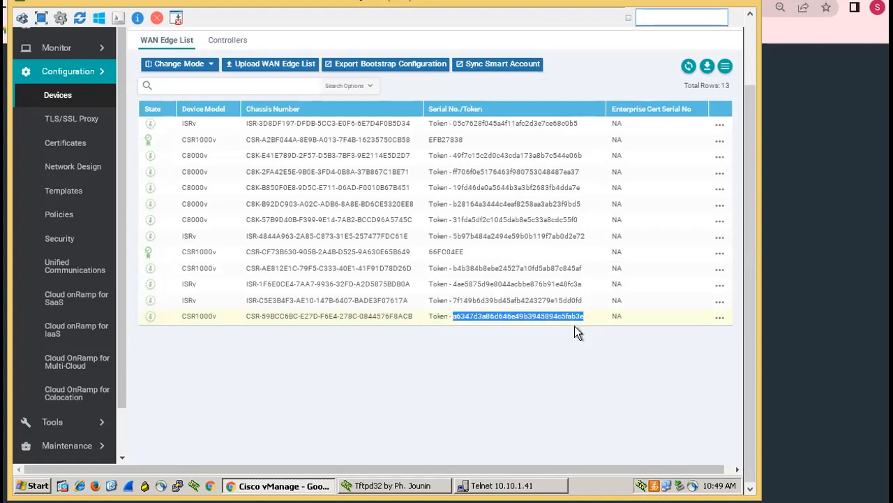
Paste the copied token into the Telnet session's command, check for further arguments with "?", and run it
click(513, 490)
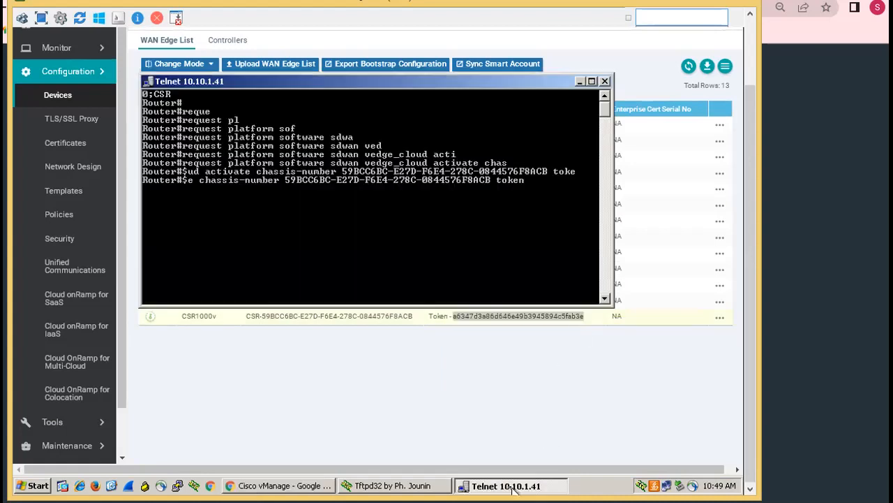
right_click(464, 223)
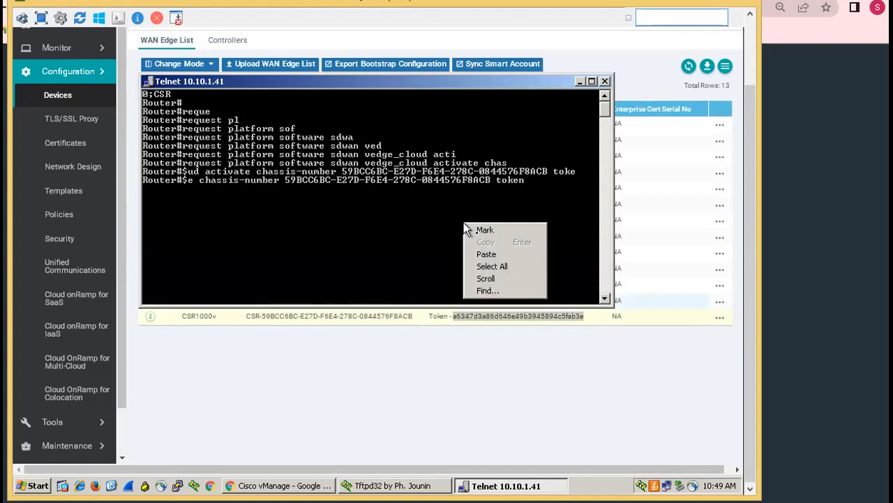
click(486, 254)
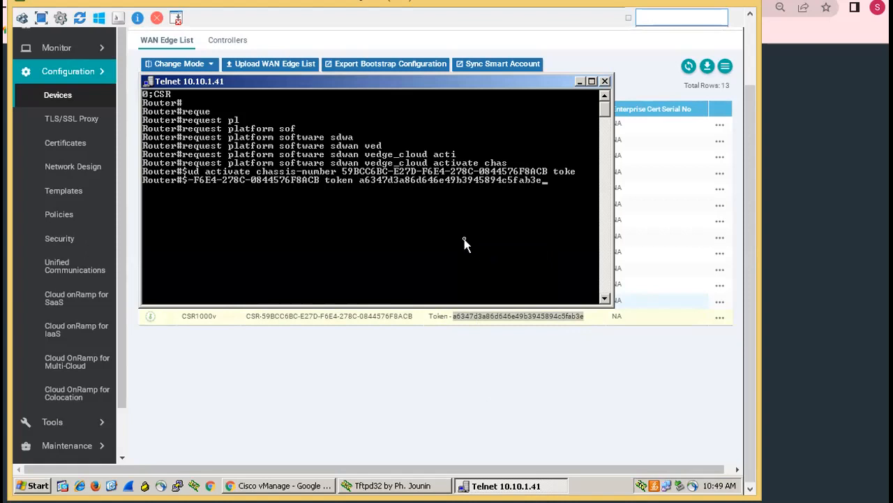
text(?)
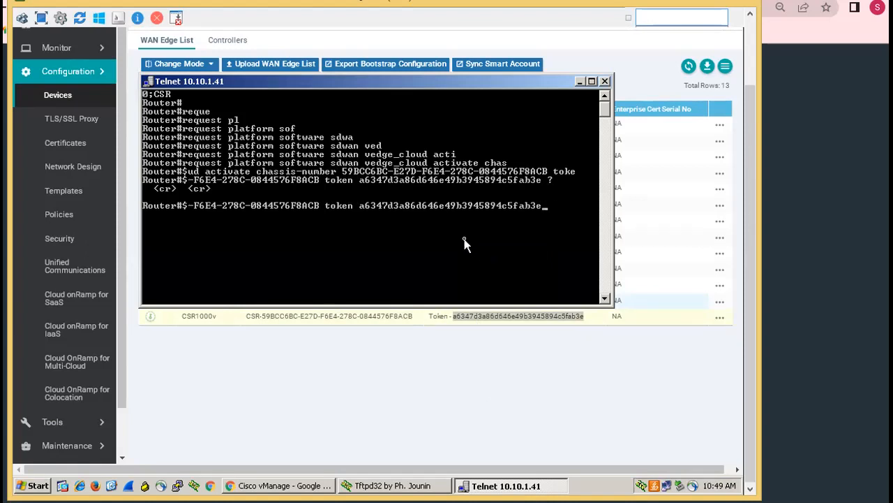
key(Return)
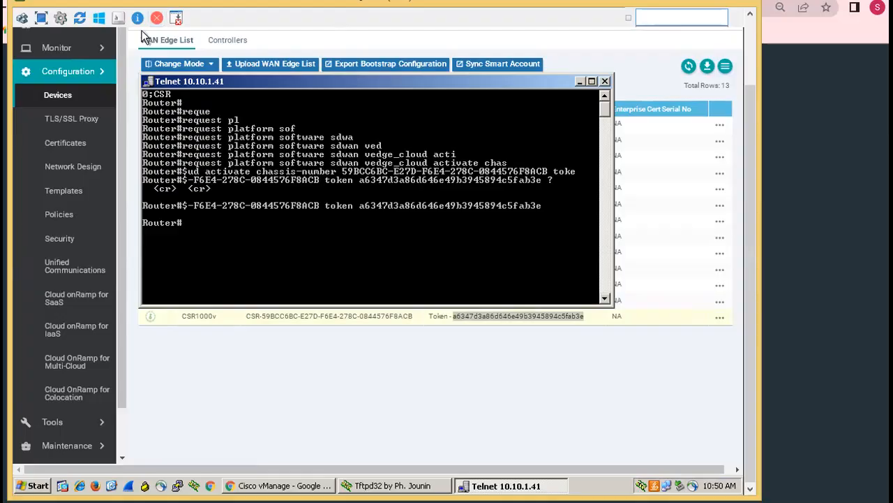
Switch to the EVE-NG page and sign in with the account username and password
click(166, 1)
click(84, 1)
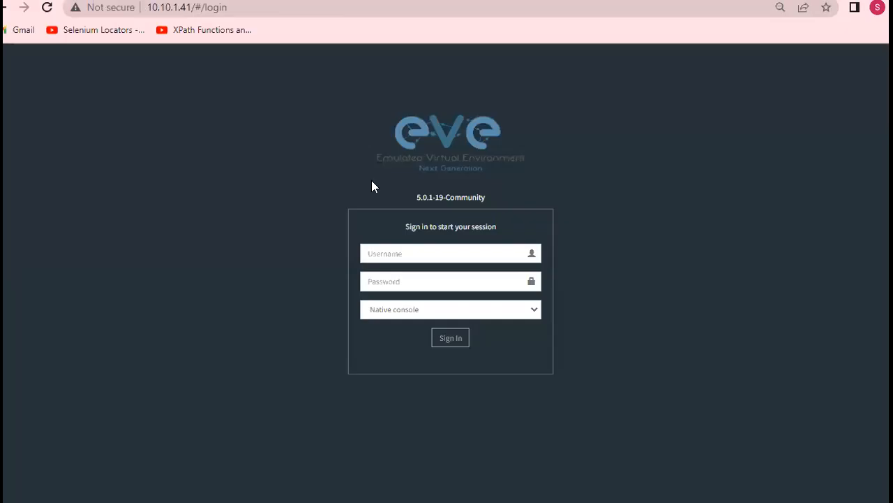
click(408, 252)
text(admin)
key(Tab)
text(eve)
click(447, 338)
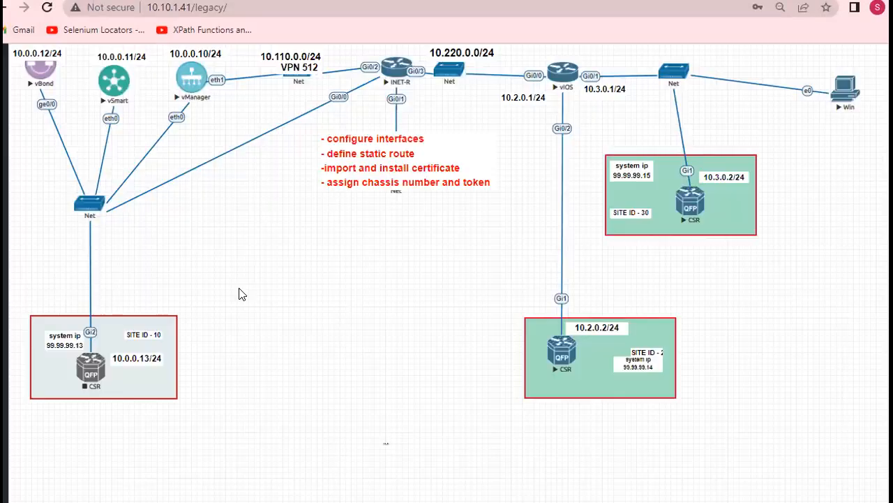
Open the console of the site 30 CSR from the topology in the SSH/Telnet client and bring up its router prompt
click(688, 203)
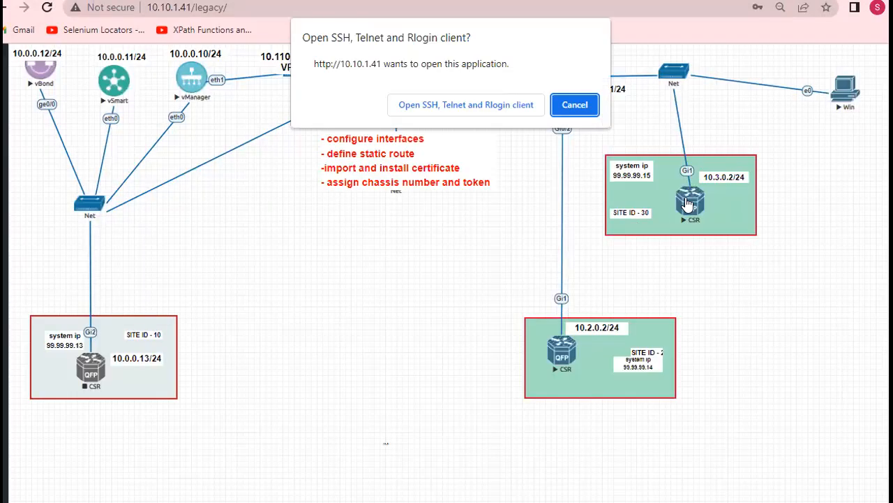
click(475, 106)
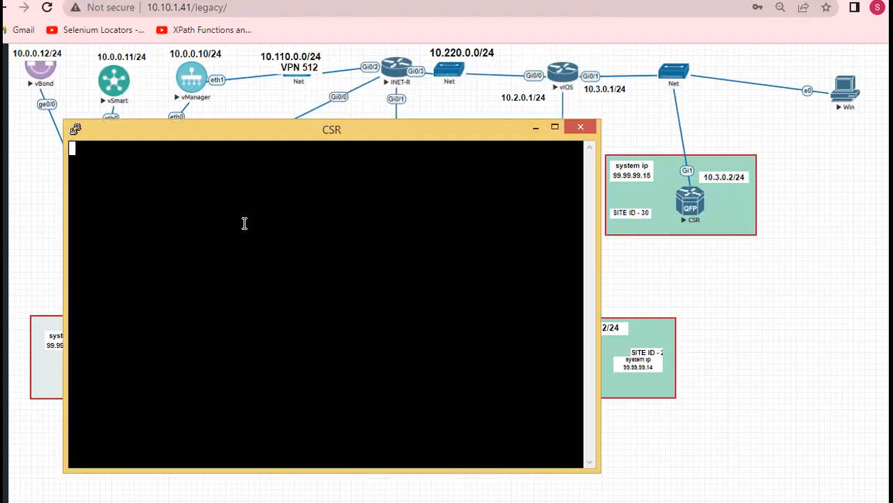
key(Return)
key(Return)
key(Return)
key(Return)
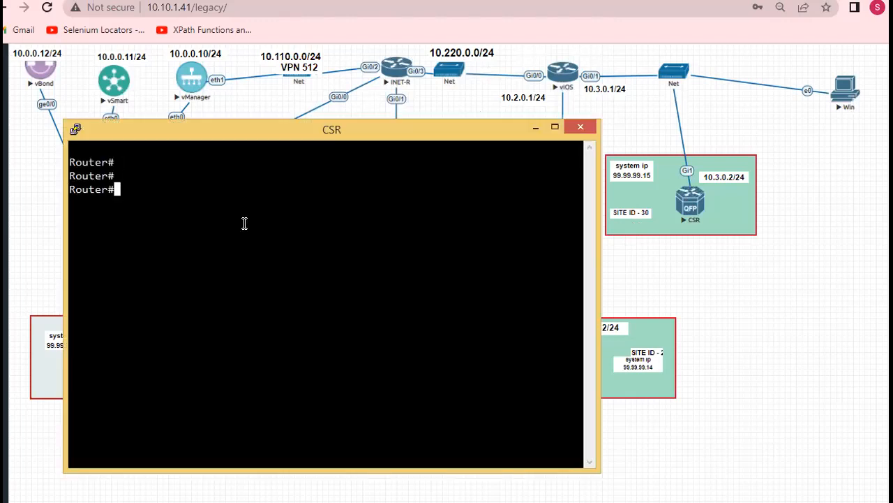
Try activating the CSR again with the unprefixed chassis number and the token, and refresh vManage's WAN Edge list
right_click(244, 223)
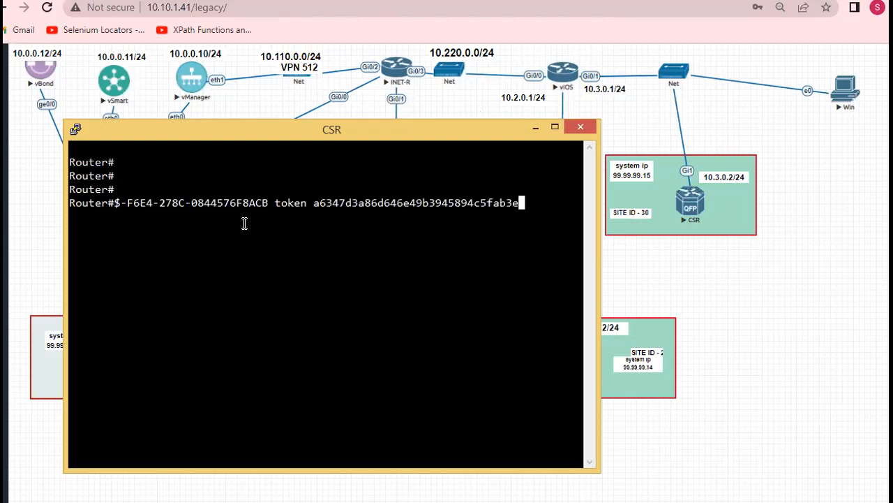
key(Return)
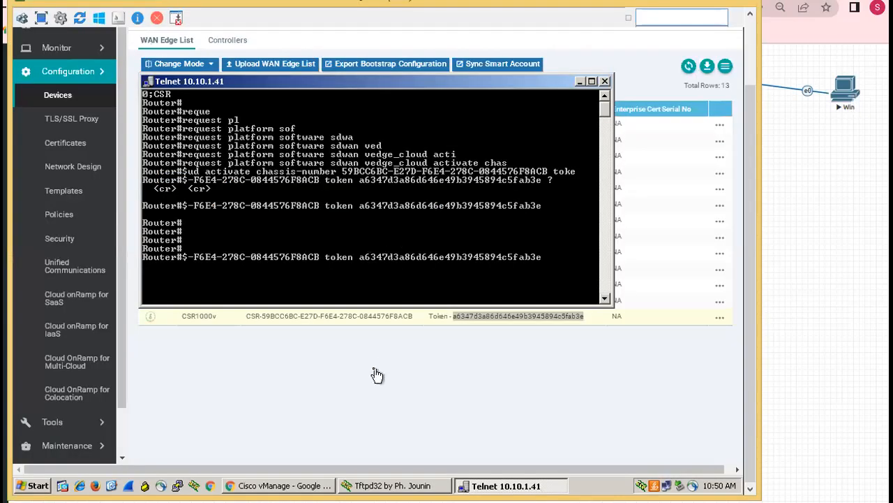
click(375, 374)
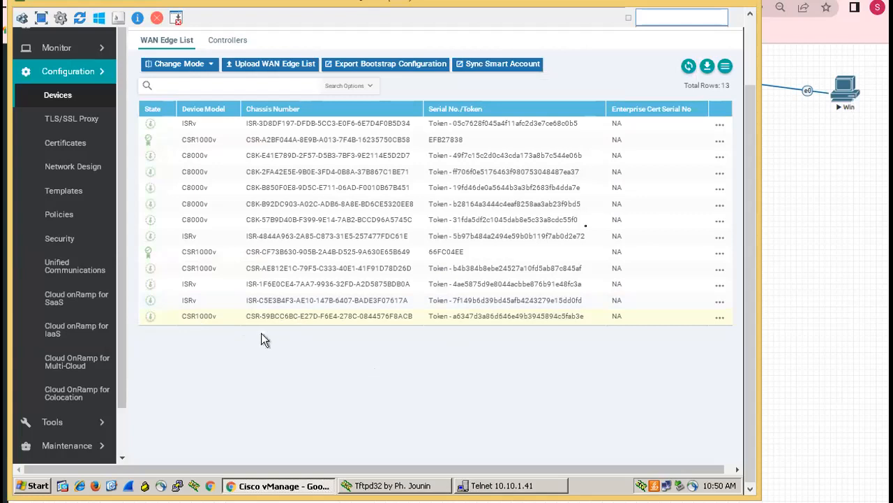
click(688, 67)
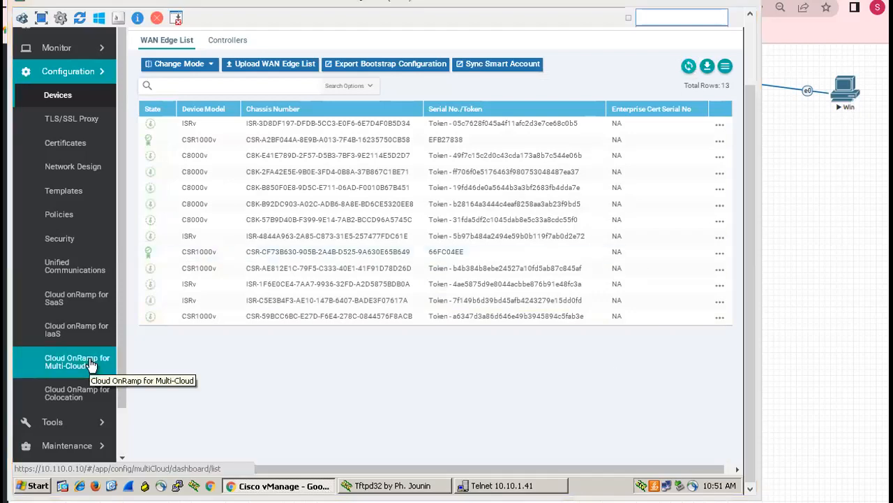
Recall the activation command in the CSR console, insert the prefix "CSR-" before the chassis number, and run it
key(alt+Tab)
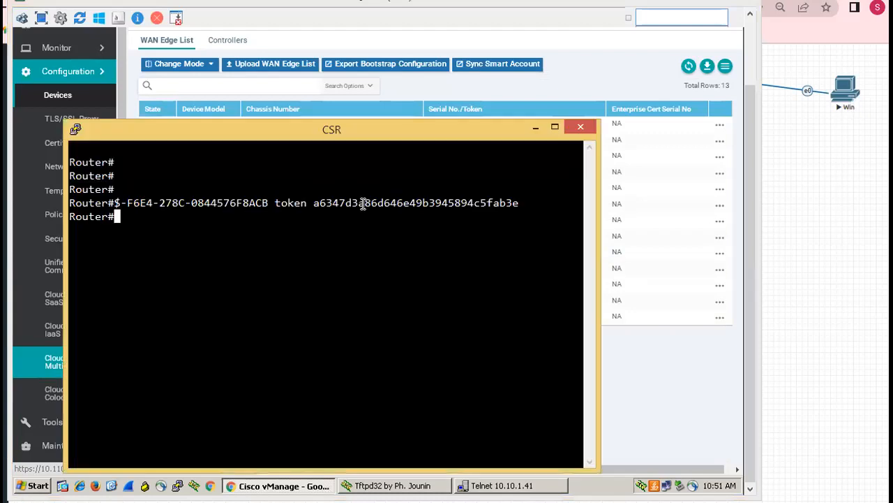
key(Up)
key(Left)
key(Left)
key(Left)
key(Left)
key(Left)
key(Left)
key(Left)
key(Left)
key(Left)
key(Left)
key(Left)
key(Left)
key(Left)
key(Left)
key(Left)
key(Left)
key(Left)
key(Left)
key(Left)
key(Left)
key(Left)
key(Left)
key(Left)
key(Left)
key(Left)
key(Left)
key(Left)
key(Left)
key(Left)
key(Left)
key(Left)
key(Left)
key(Left)
key(Left)
key(Left)
key(Left)
key(Left)
key(Left)
key(Left)
key(Left)
key(Left)
key(Left)
key(Left)
key(Left)
key(Left)
key(Left)
key(Left)
key(Left)
key(Left)
key(Left)
key(Left)
key(Left)
key(Left)
key(Left)
key(Left)
key(Left)
key(Left)
key(Left)
key(Left)
key(Left)
key(Right)
key(Right)
key(Right)
key(Right)
key(Right)
key(Right)
key(Right)
text(CSR)
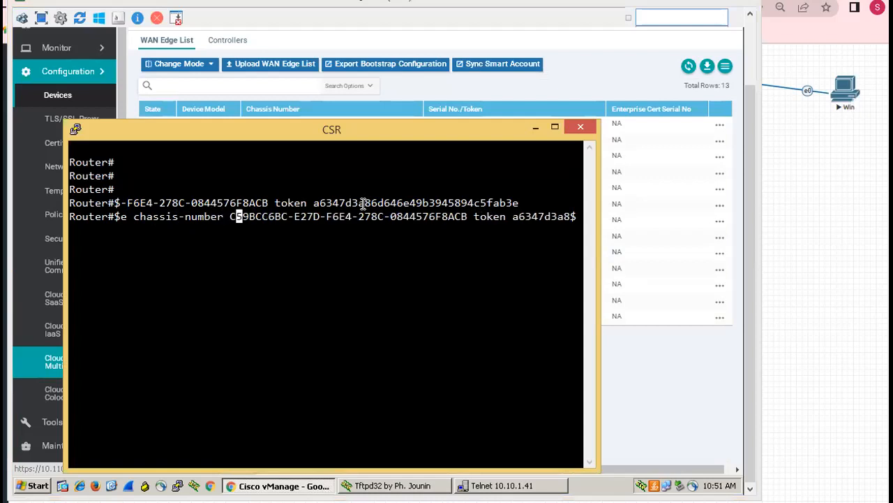
text(-)
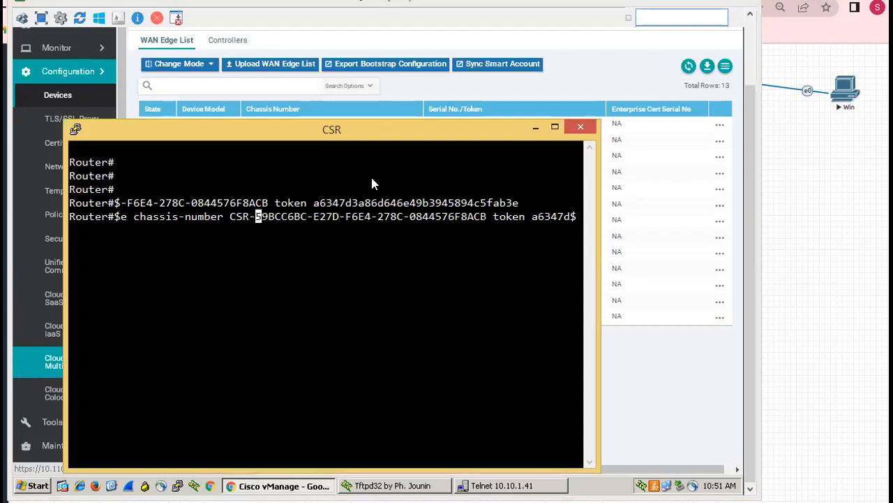
drag(372, 183, 392, 237)
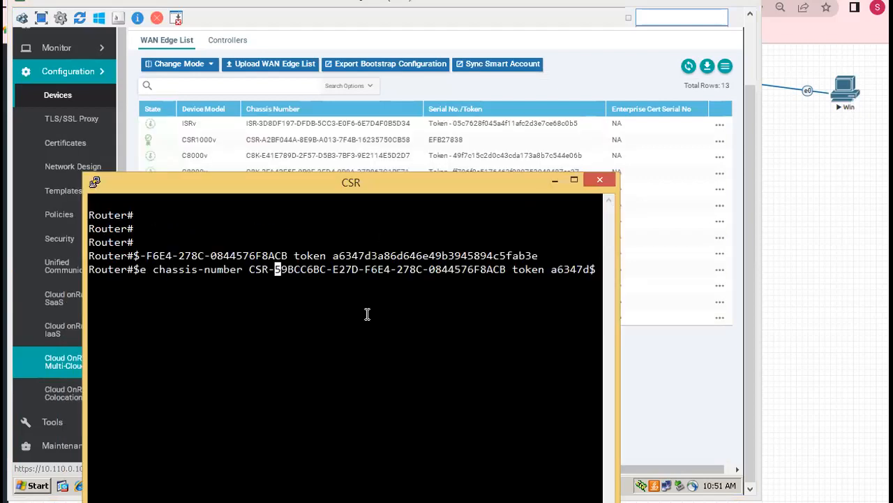
key(Return)
Widen the CSR console window and move it down so that vManage's WAN Edge list is uncovered
drag(333, 173, 350, 114)
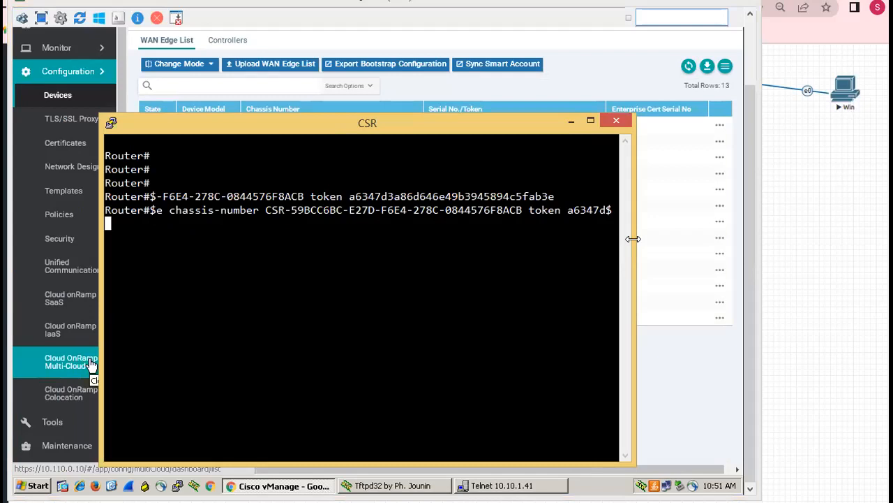
drag(633, 239, 781, 242)
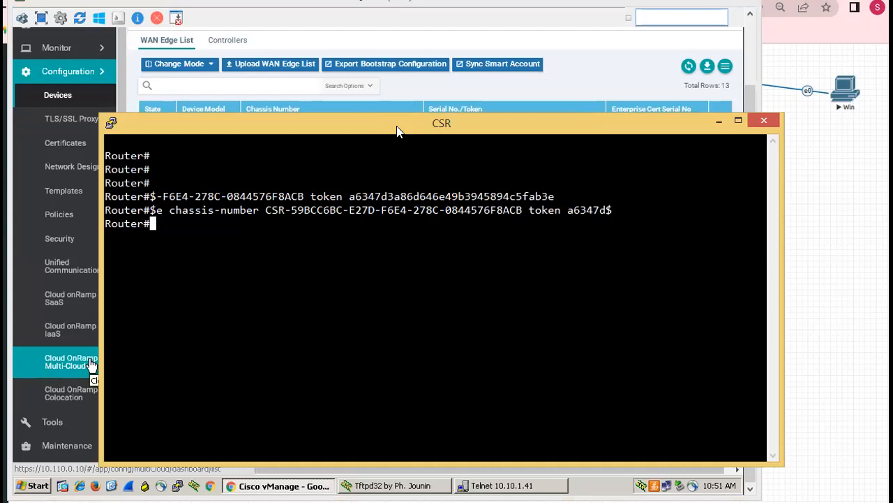
drag(397, 127, 485, 90)
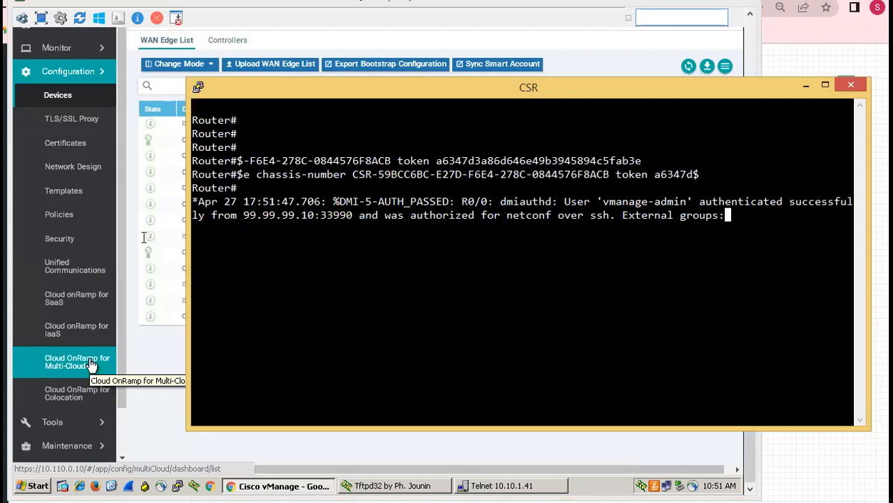
drag(189, 232, 117, 233)
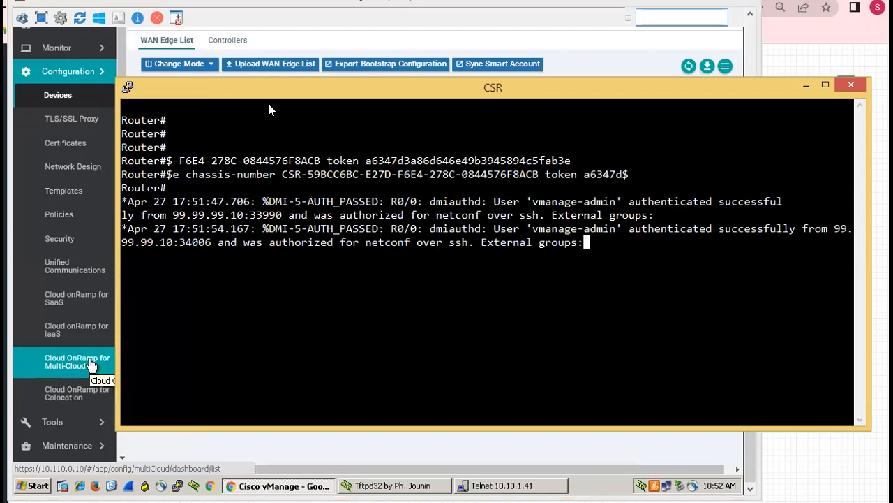
drag(271, 109, 268, 393)
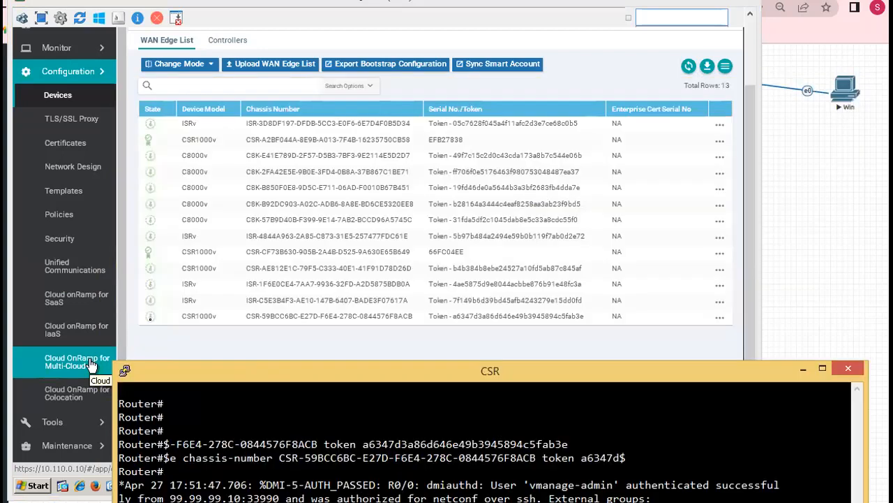
Refresh the WAN Edge list, check the console log messages, and compare the last CSR1000v's state with the other CSR1000v devices
click(148, 316)
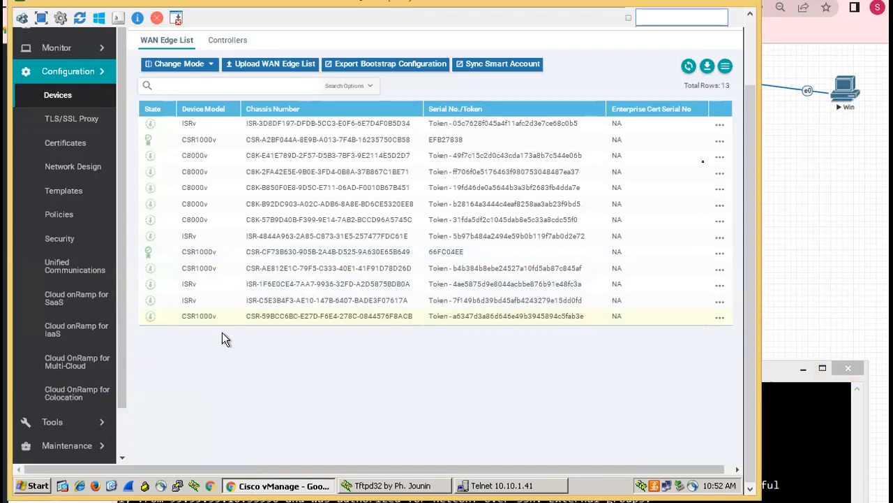
click(689, 68)
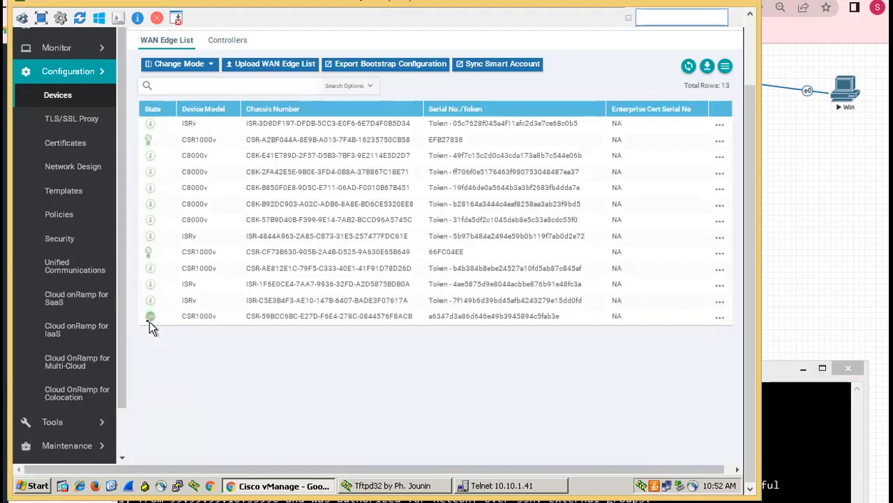
click(779, 444)
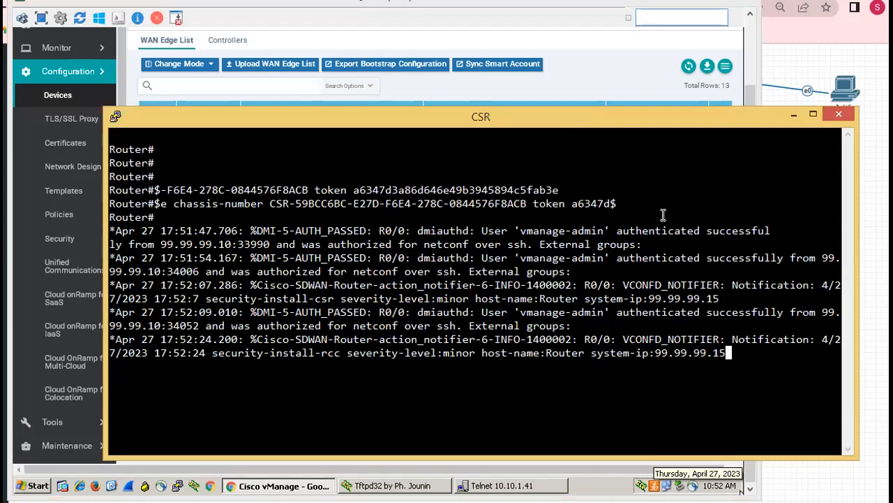
click(793, 114)
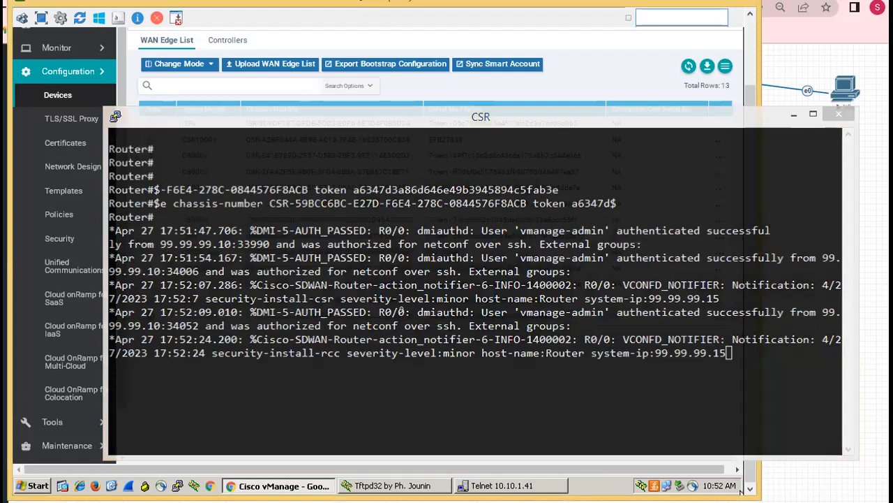
click(689, 68)
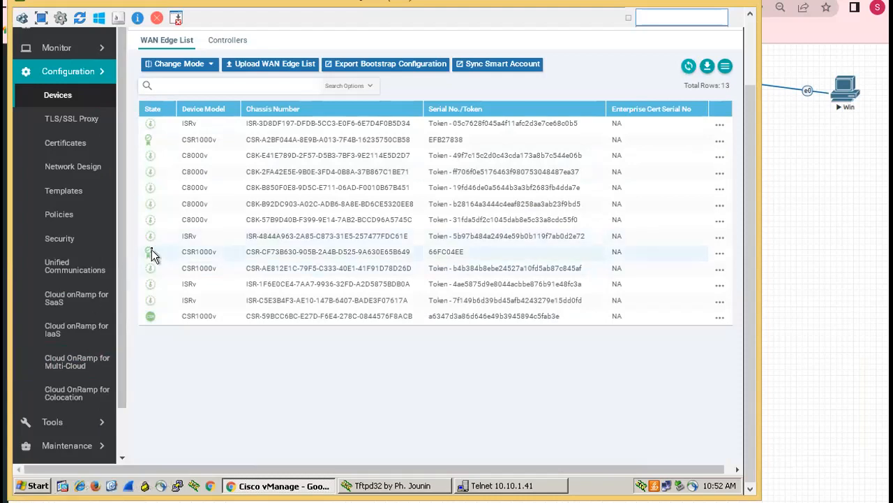
mouse_move(152, 256)
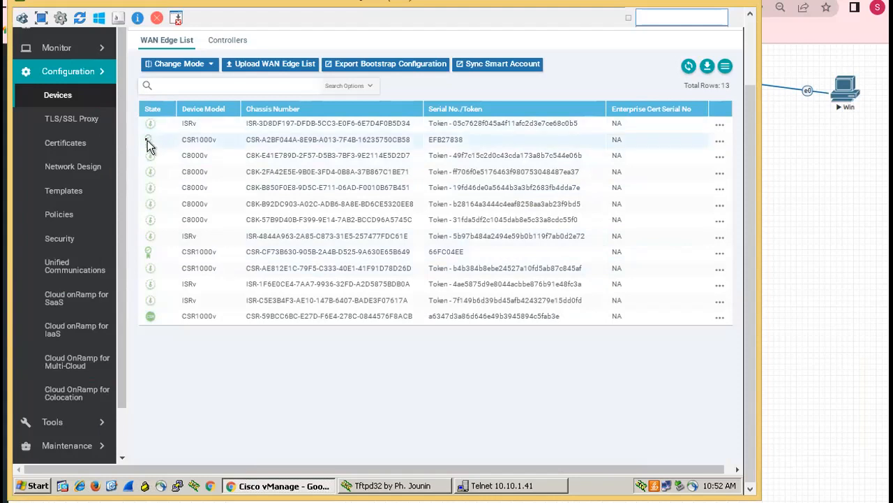
mouse_move(148, 145)
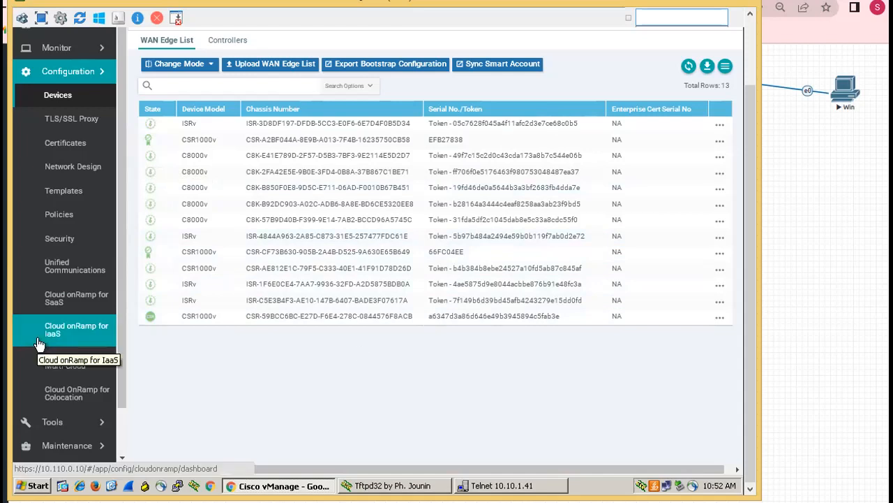
Switch to the CSR console and run "show sdwan omp peers" to check the router's OMP peers
key(alt+Tab)
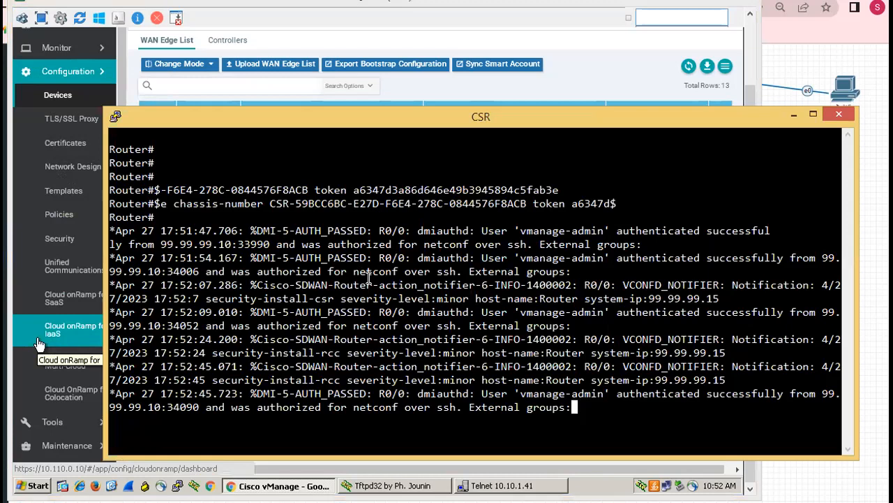
key(Return)
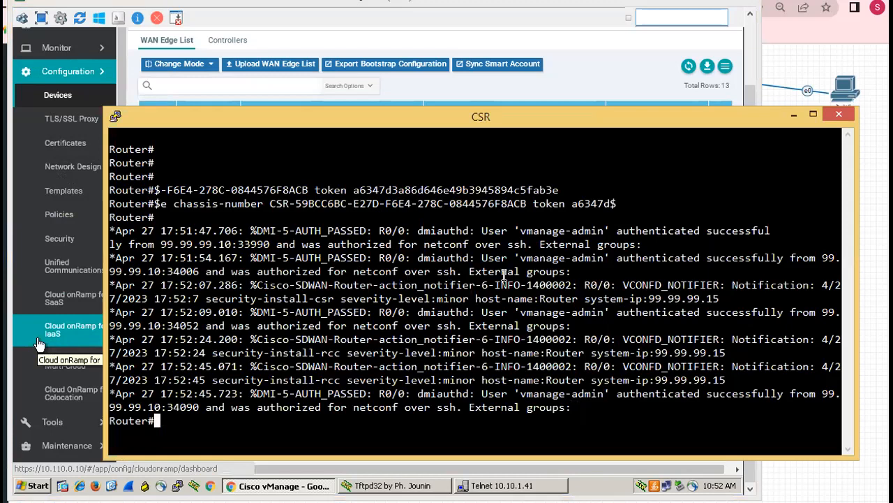
key(Return)
key(Return)
text(show sdwa)
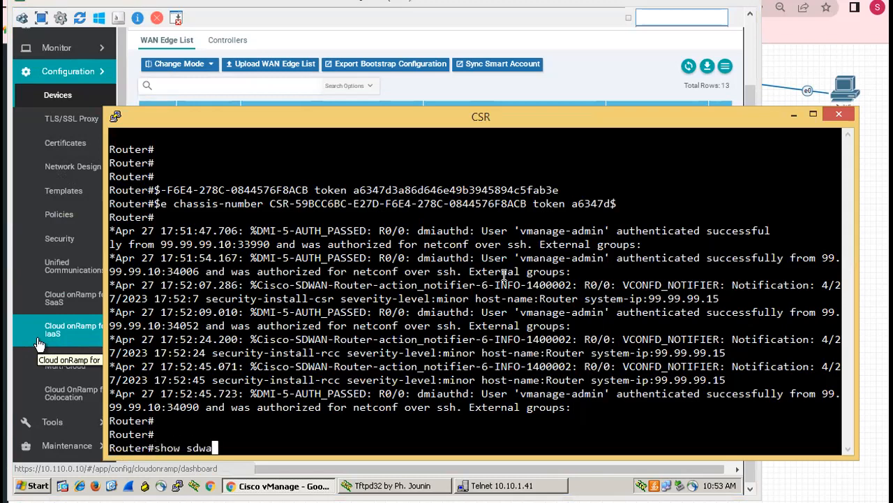
key(Tab)
text(omp)
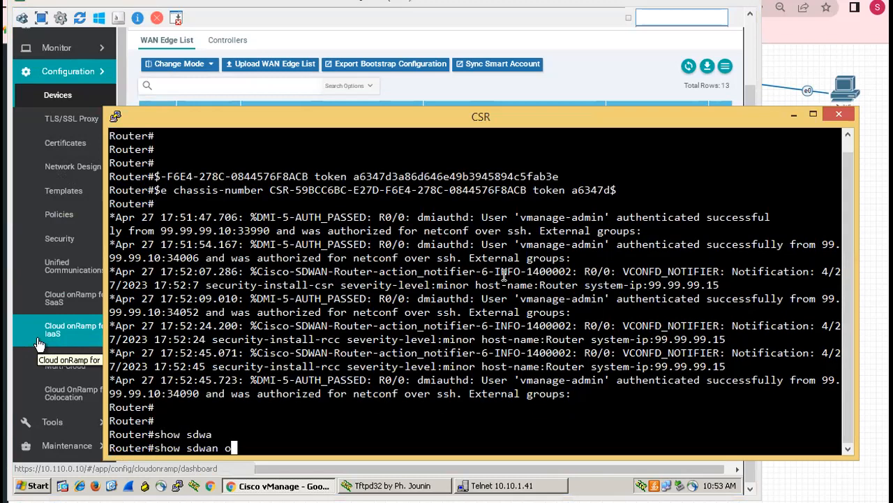
key(Tab)
text(peer)
key(Tab)
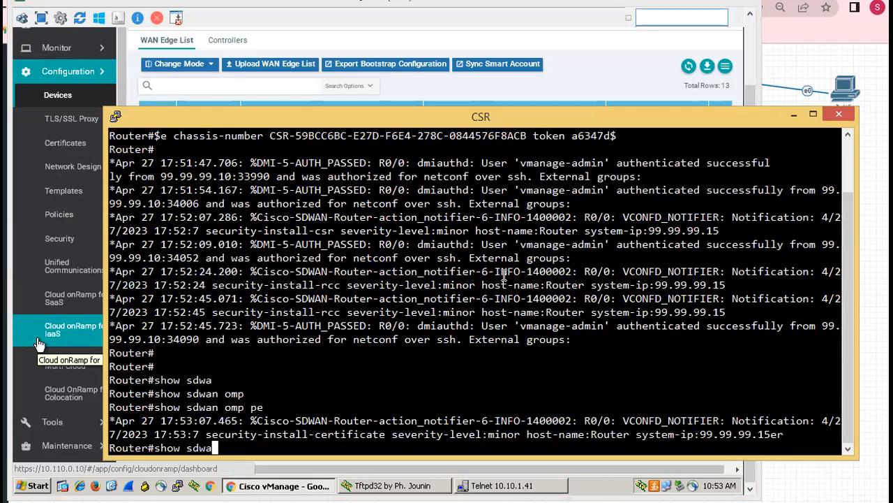
key(Return)
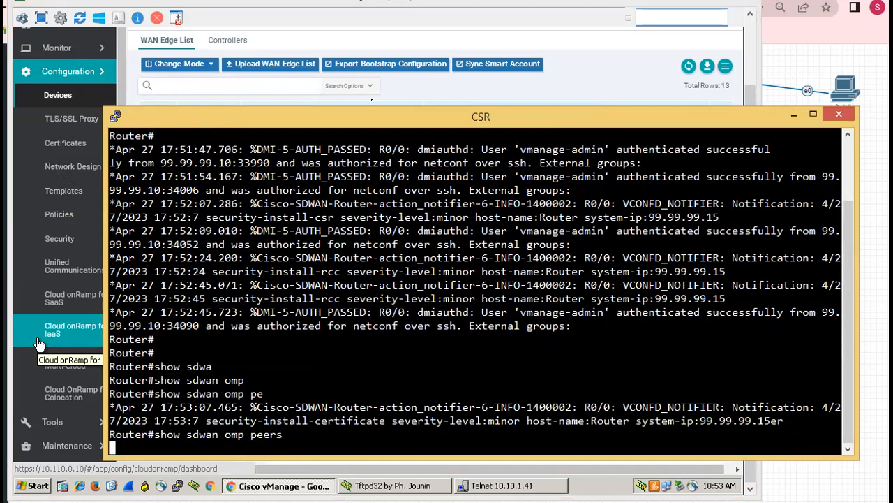
drag(381, 119, 388, 94)
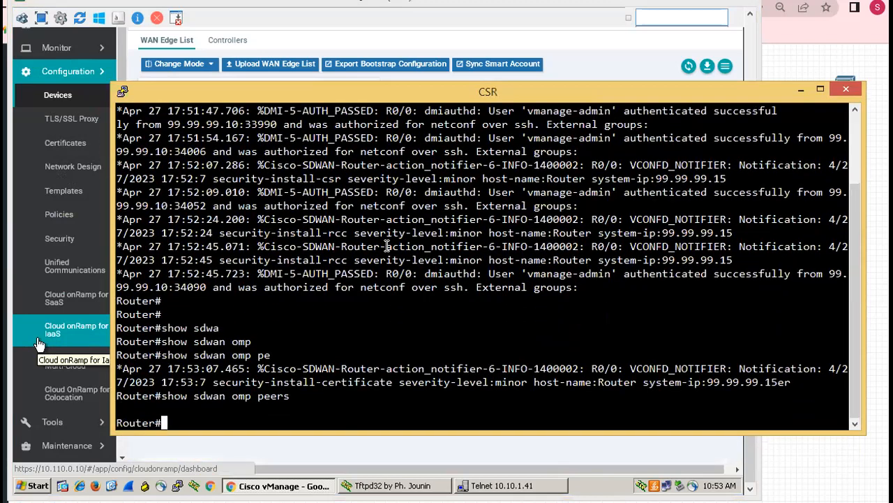
Check the last CSR1000v's state in vManage's WAN Edge list and rerun "show sdwan omp peers" in the CSR console
click(335, 444)
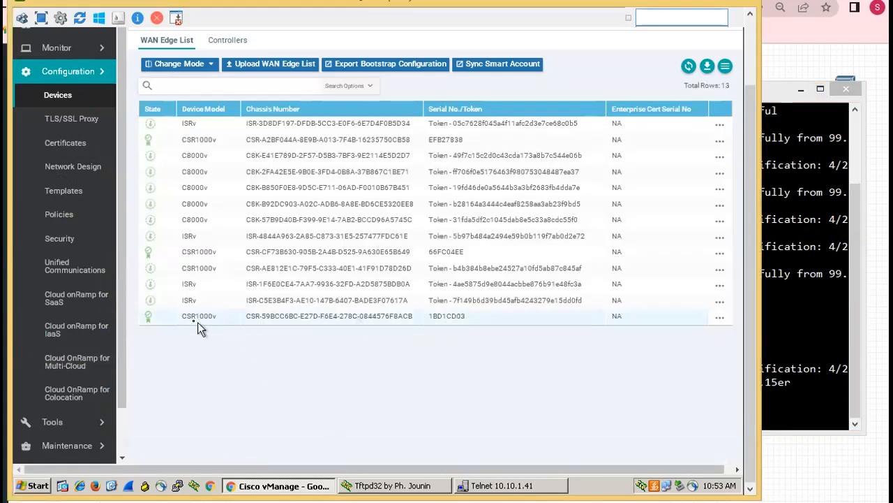
click(797, 323)
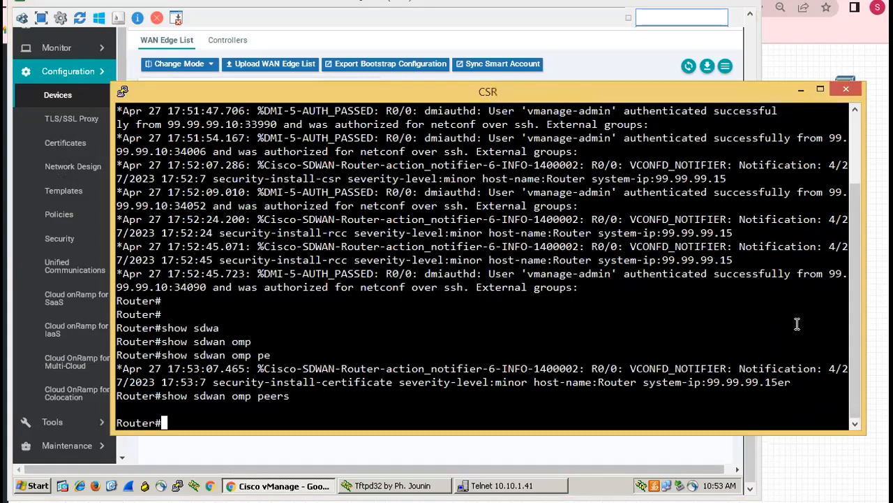
key(Return)
key(Up)
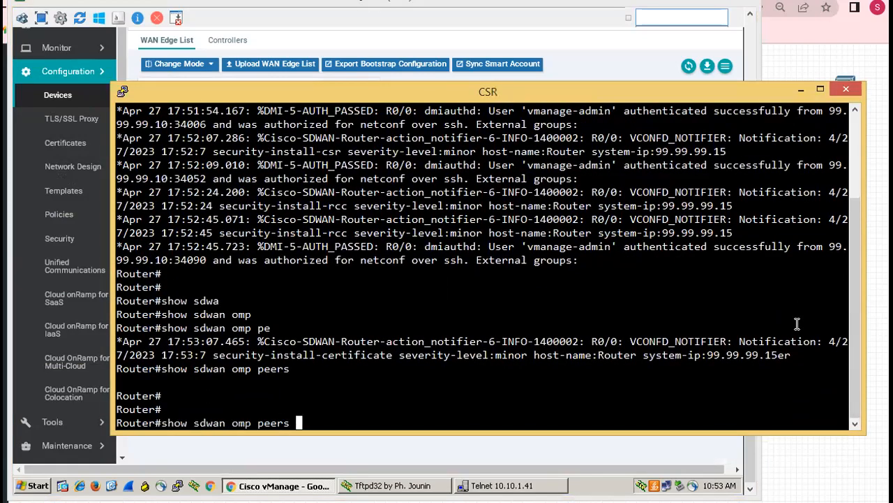
key(Return)
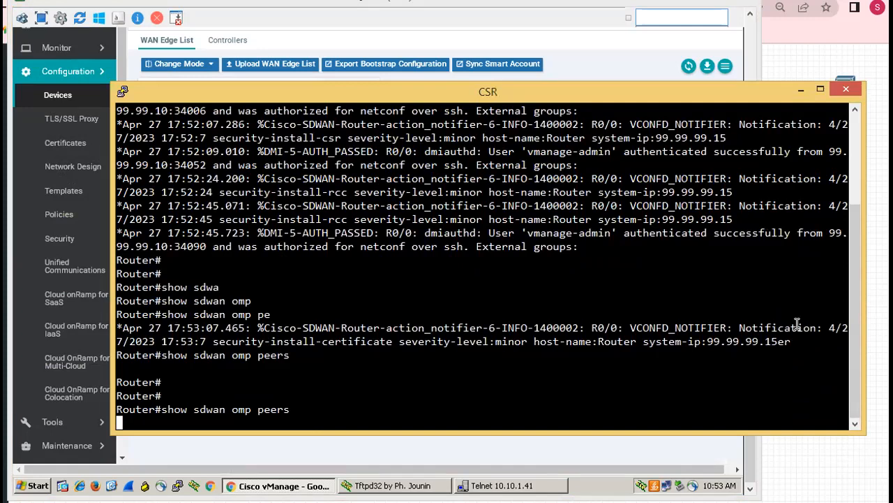
Return to vManage and open the Main Dashboard
click(455, 441)
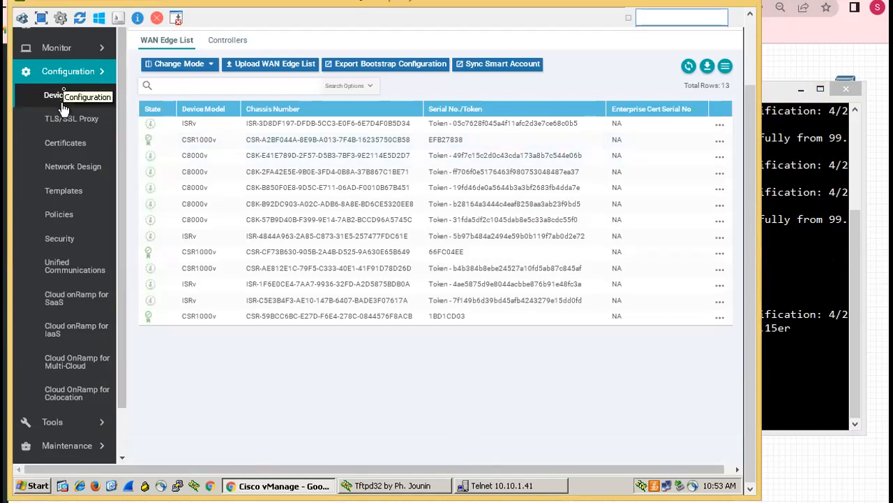
click(69, 53)
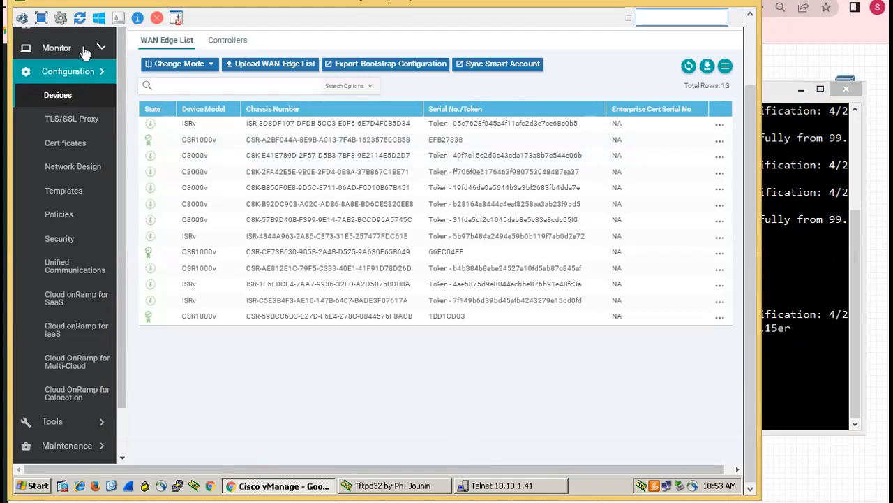
click(100, 51)
click(81, 56)
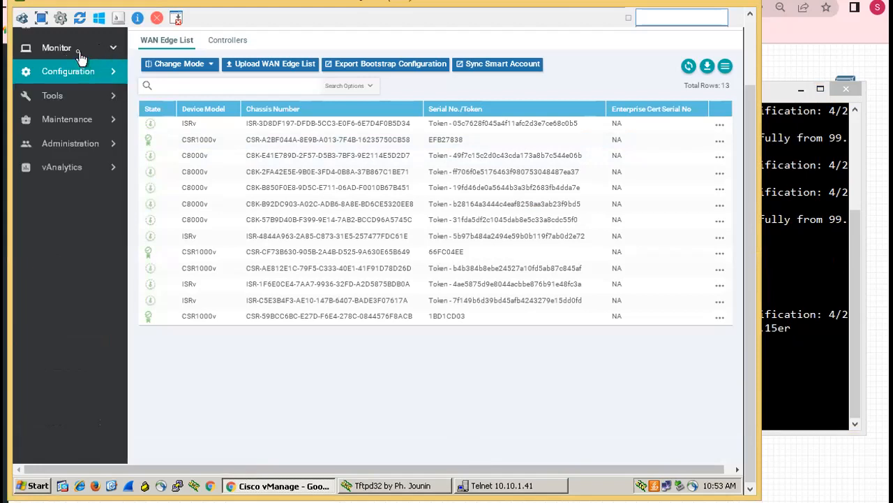
drag(750, 157, 749, 116)
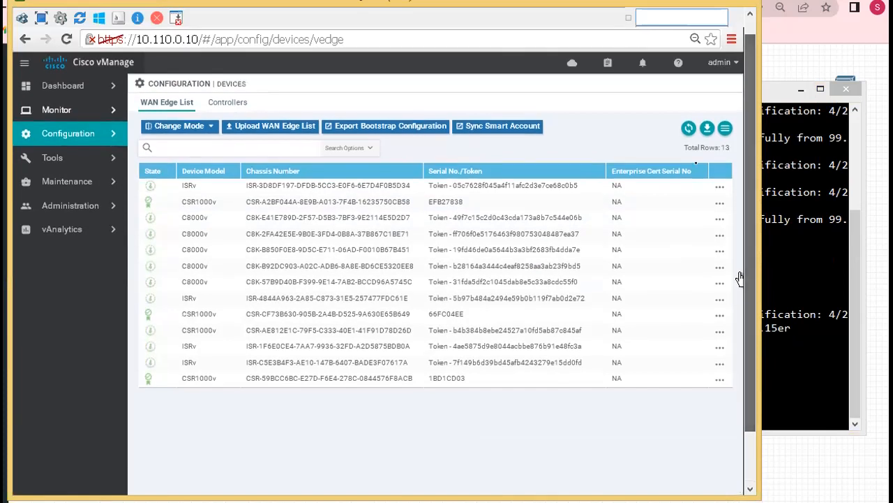
click(104, 90)
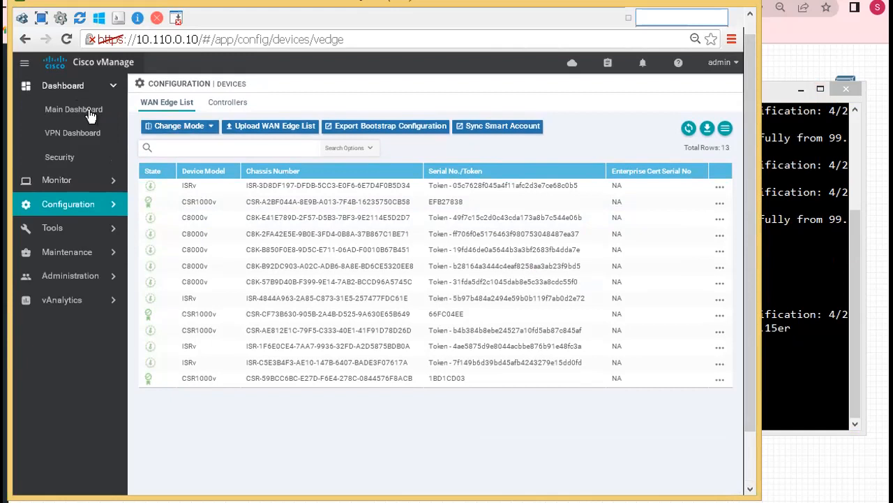
click(91, 114)
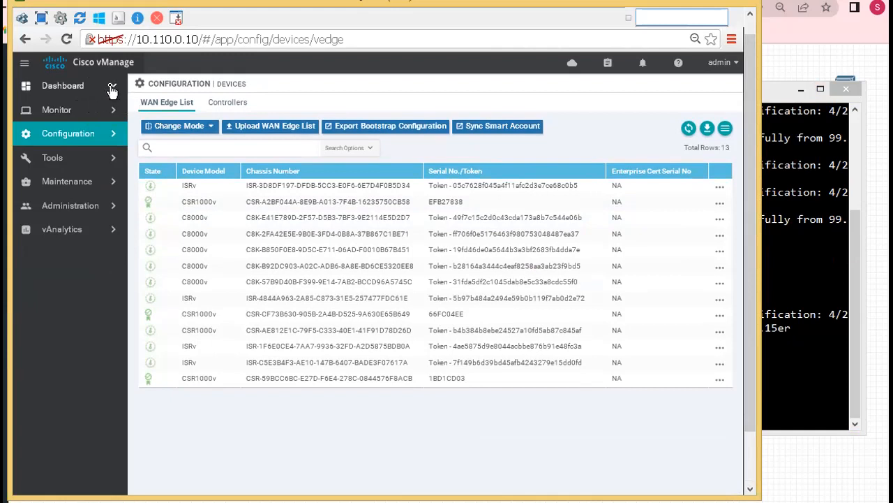
click(112, 91)
click(89, 114)
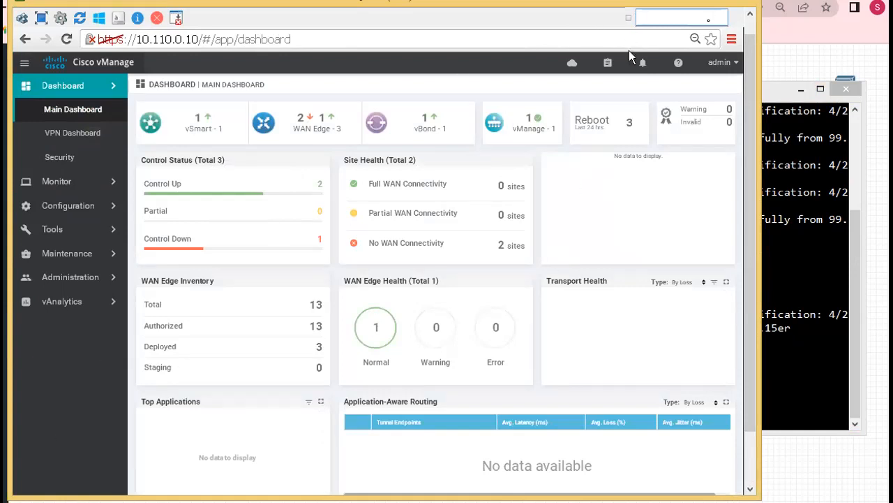
Review the network topology and the WAN Edge counts on the dashboard, and examine the CSR console's log messages about the vSmart peer
click(800, 61)
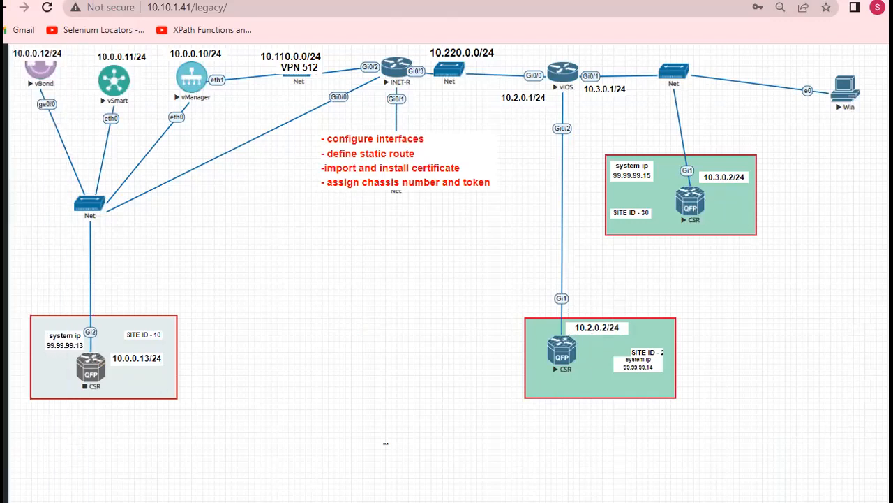
click(202, 305)
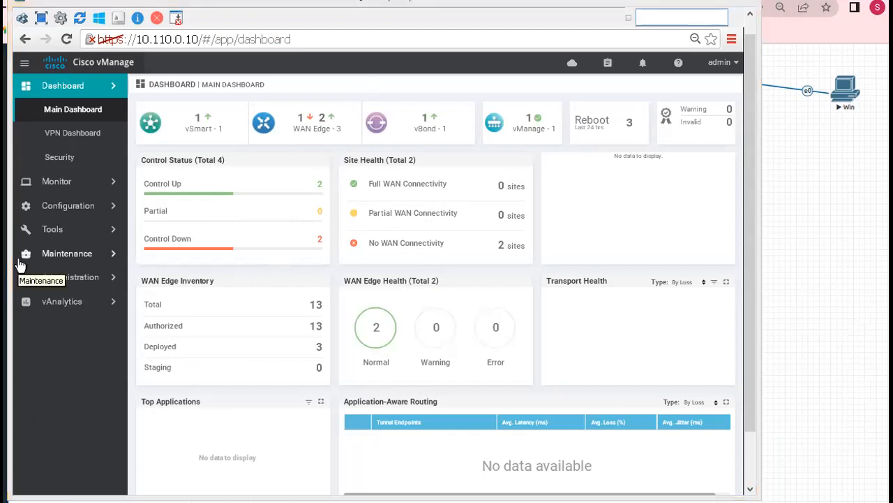
key(alt+Tab)
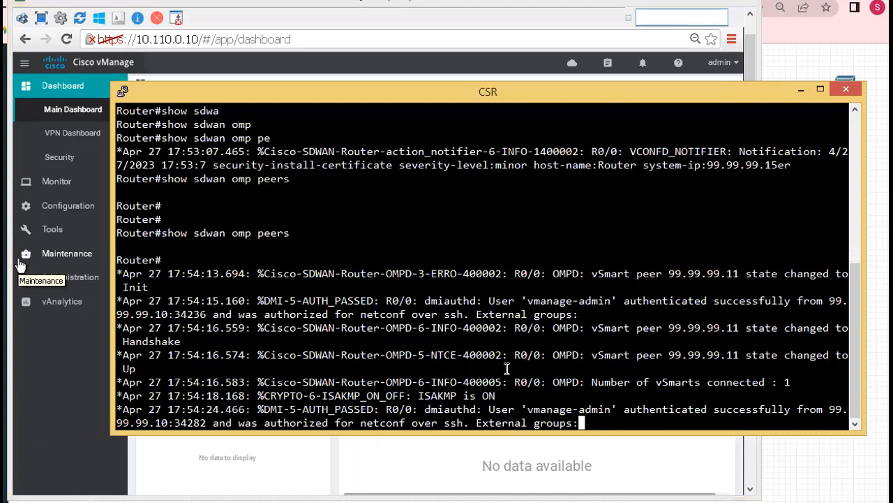
drag(426, 409, 644, 405)
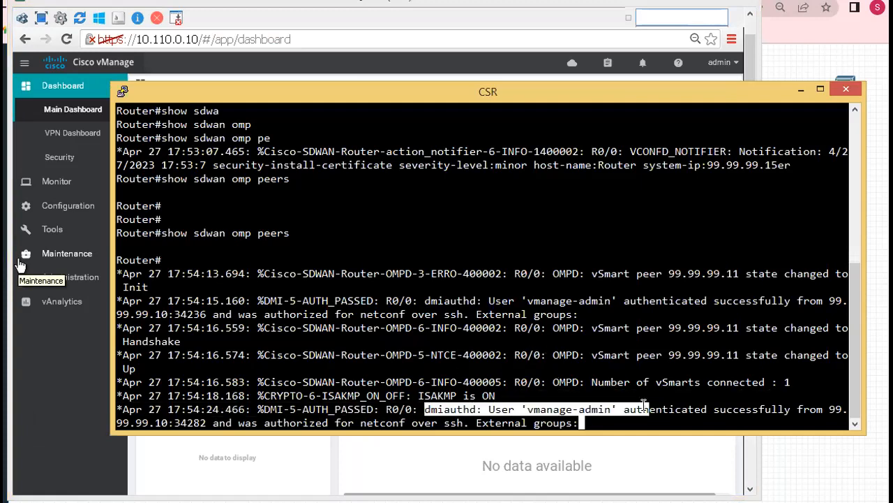
click(592, 409)
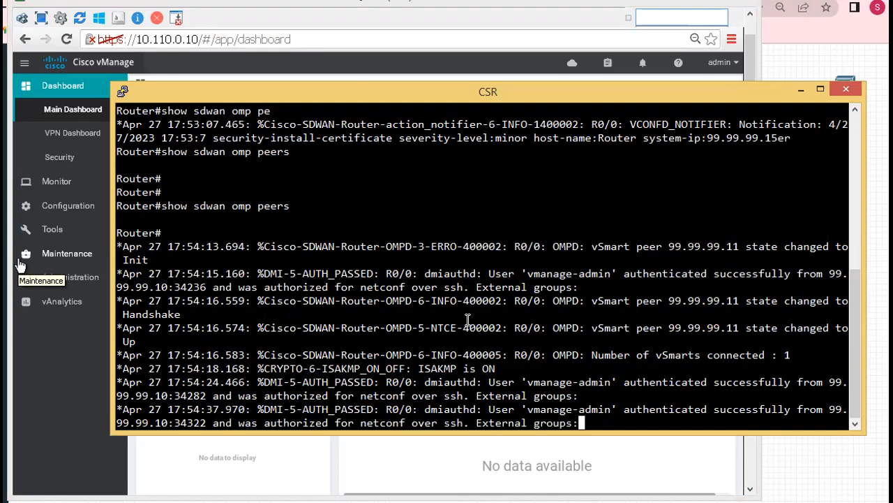
drag(402, 286, 689, 382)
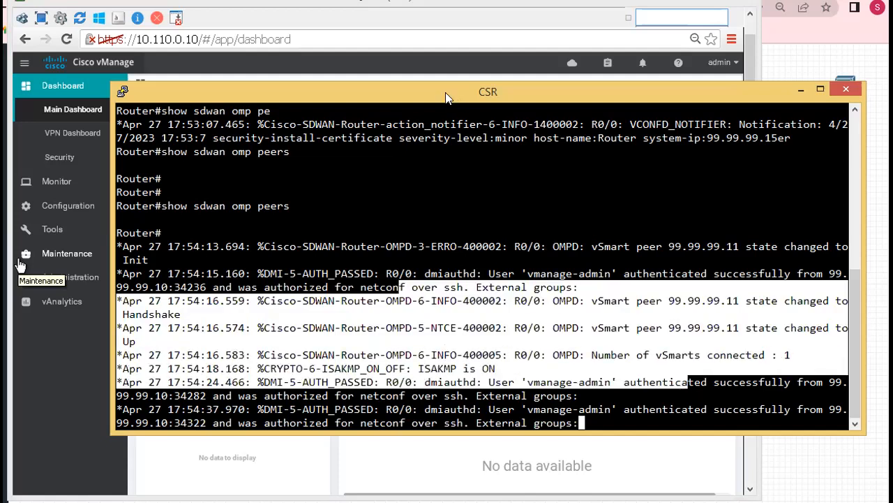
Rerun "show sdwan omp peers" on the CSR, examine the vSmart peer entry, and move the console down to uncover the dashboard's summary
drag(450, 97, 407, 88)
key(Return)
key(Return)
key(Return)
key(Return)
key(Up)
key(Up)
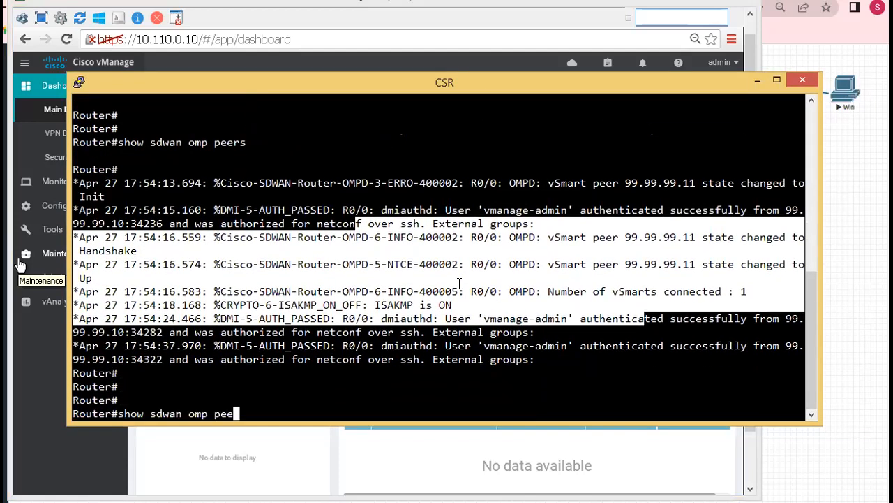
key(Down)
key(Return)
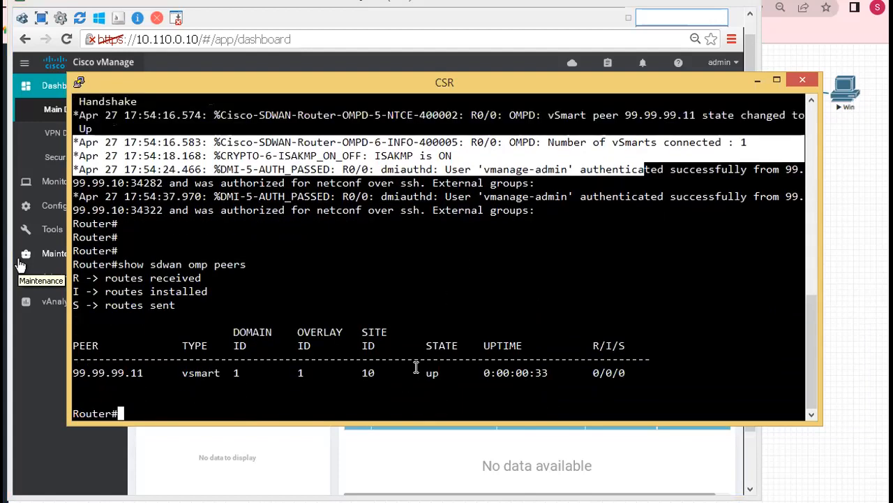
drag(78, 372, 94, 361)
click(176, 372)
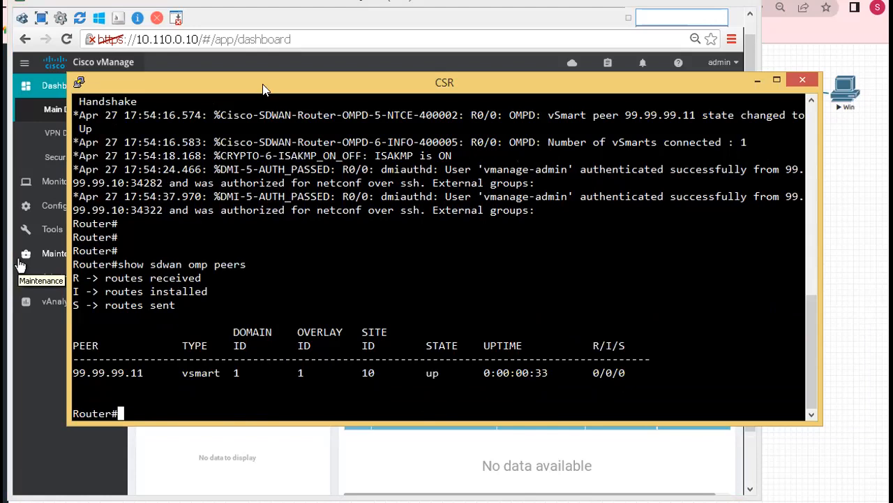
drag(263, 89, 284, 169)
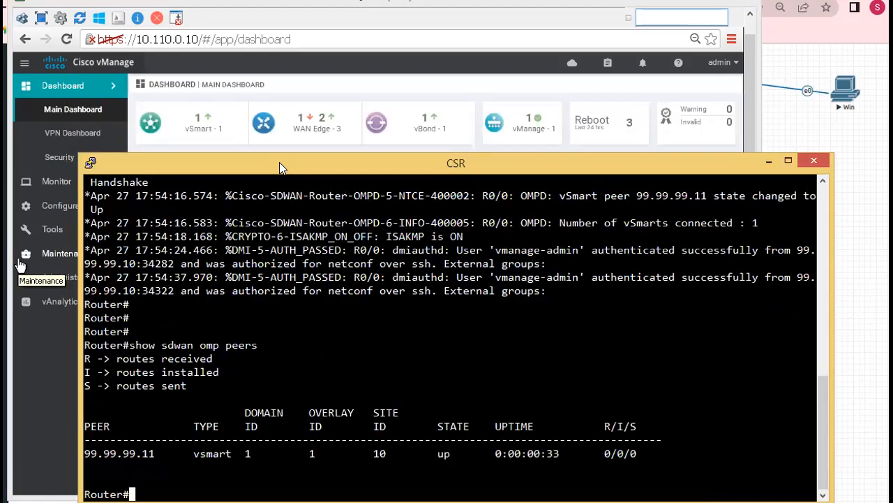